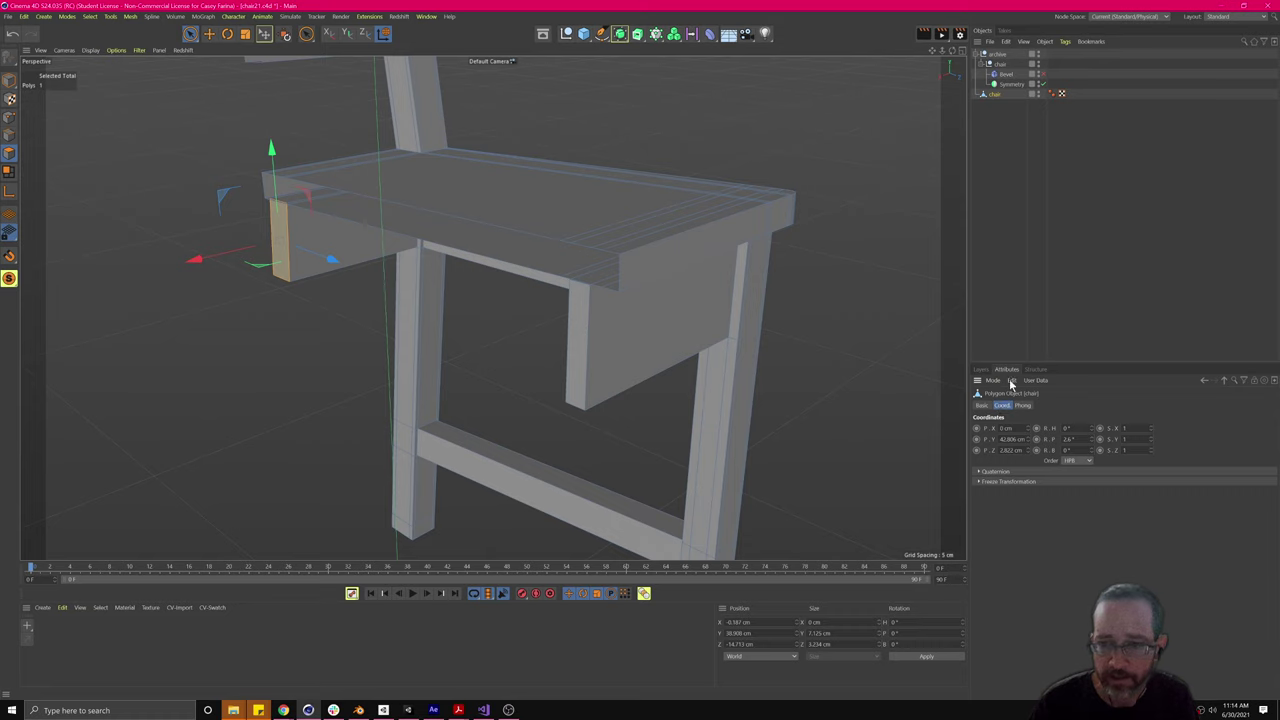
Step: In the Modeling mesh checking settings, enable the Isolated Points, Edge Points, Complex Poles, Boundary Edges, Bad Polygons and Not Planar Polygons checks
left_click(996, 382)
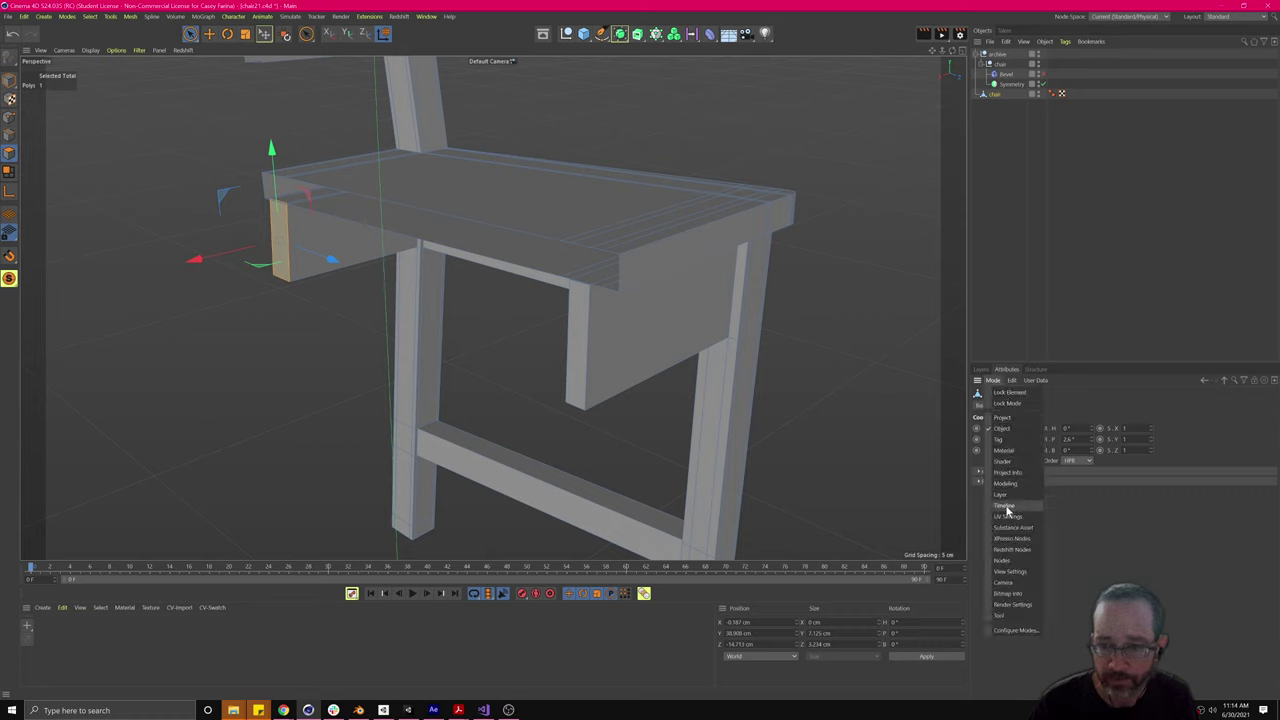
left_click(1010, 487)
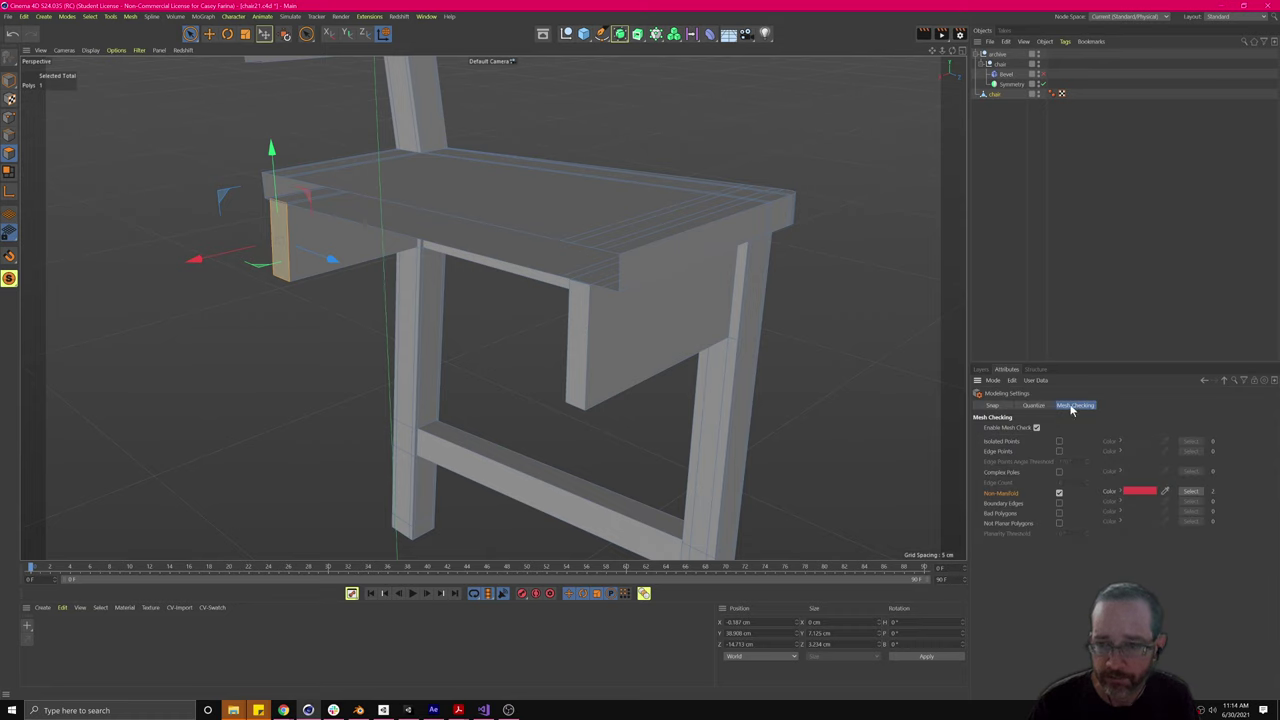
left_click(1059, 441)
left_click(1059, 451)
left_click(1059, 471)
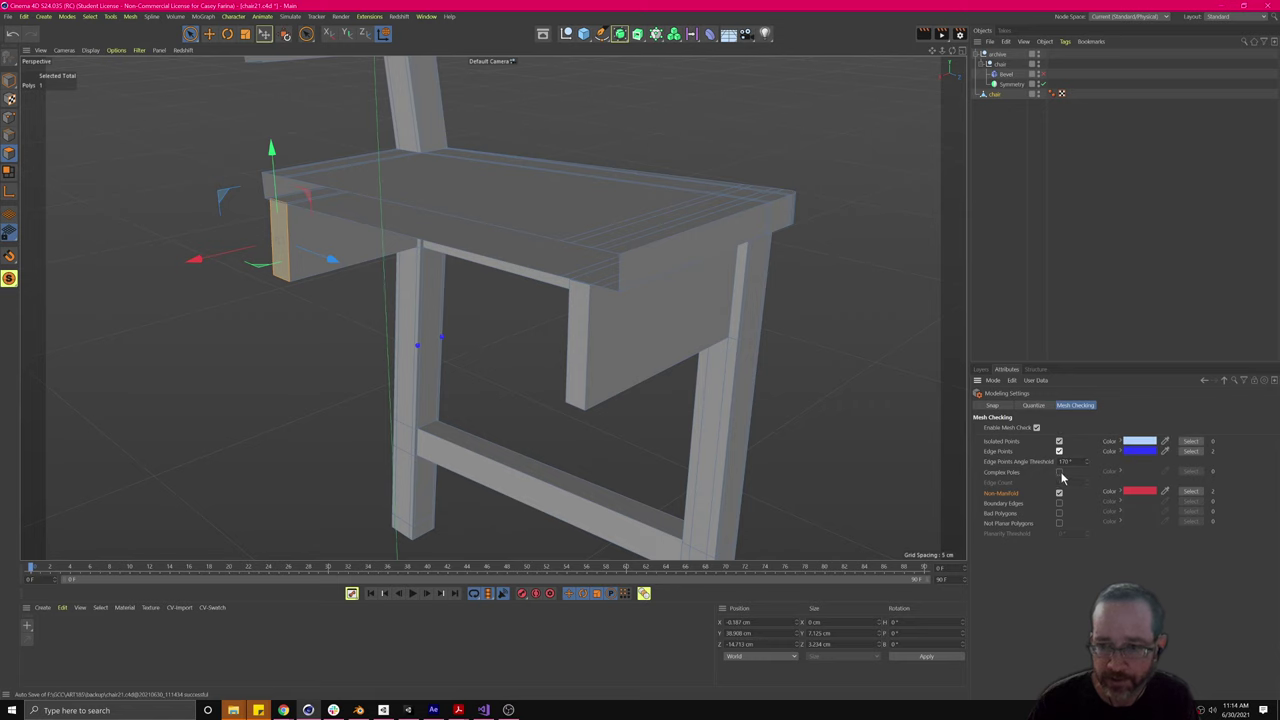
left_click(1059, 503)
left_click(1059, 513)
left_click(1059, 523)
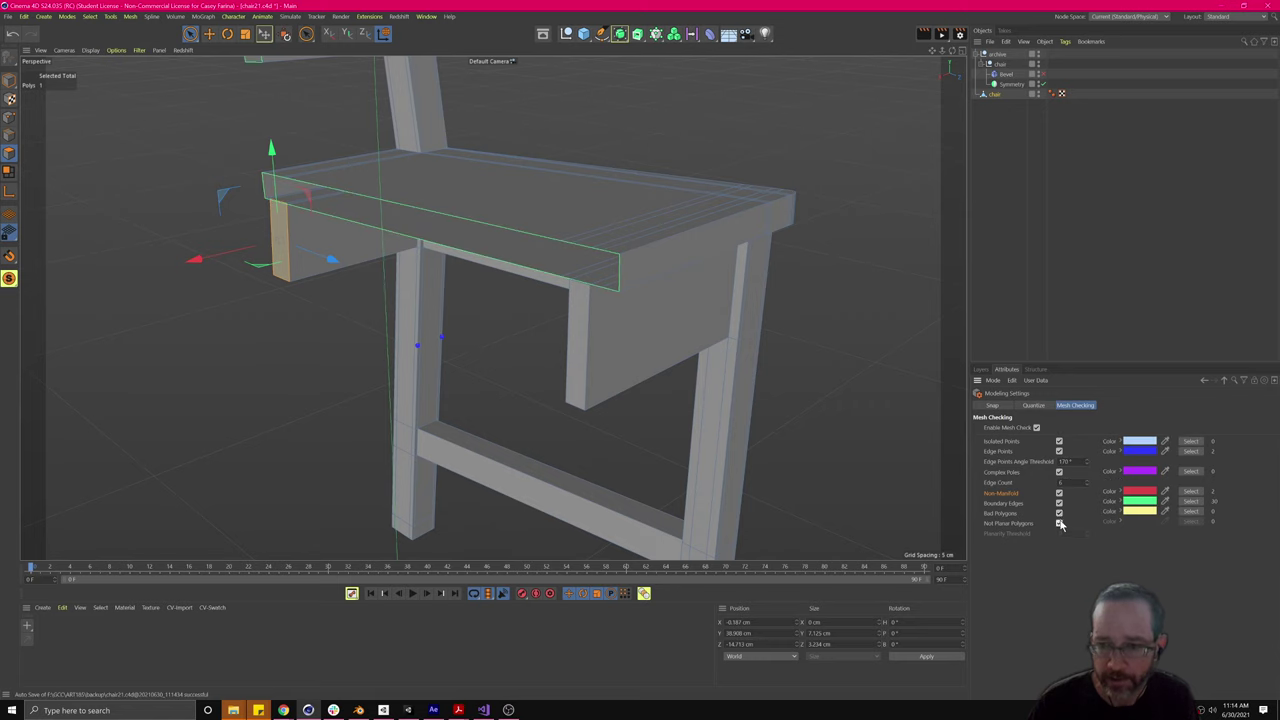
left_click_drag(506, 371, 634, 364, "alt")
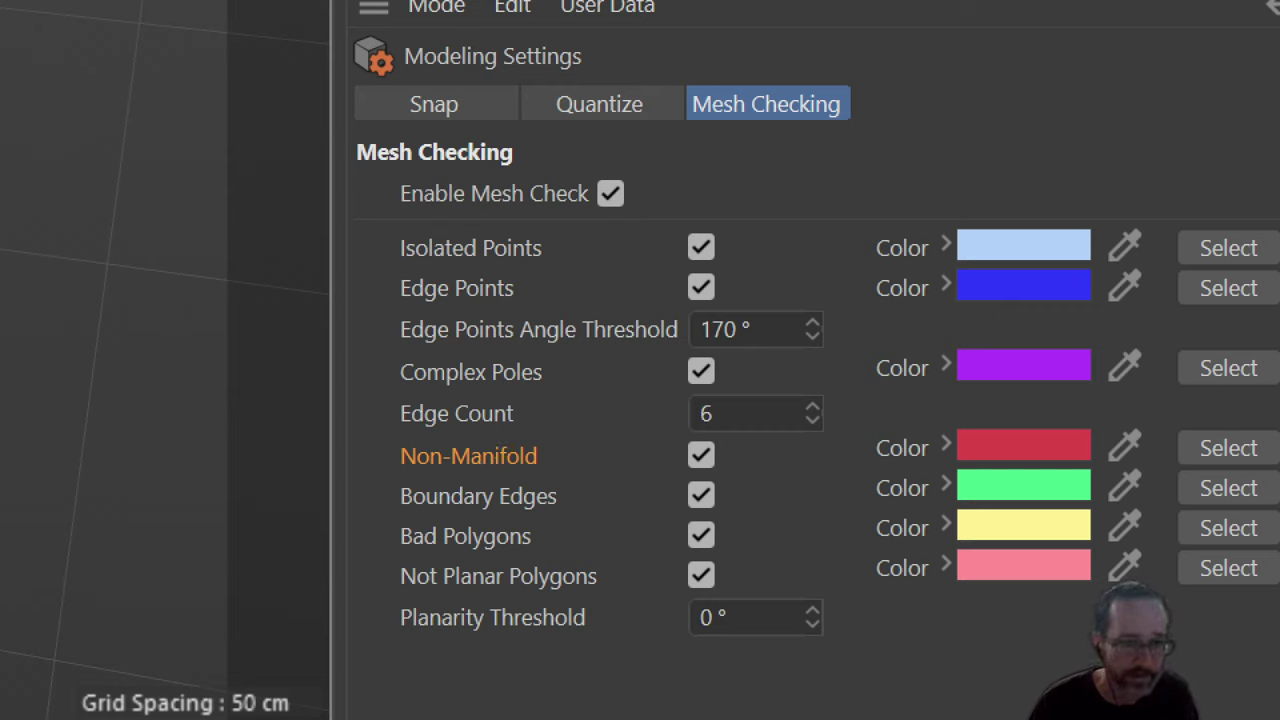
Step: Examine the mesh-check highlights on the chair, especially the blue edge points on the leg beneath the seat
mouse_move(570, 60)
left_mouse_down()
mouse_move(360, 50)
mouse_move(310, 550)
mouse_move(945, 275)
mouse_move(437, 84)
left_mouse_up()
key("Escape")
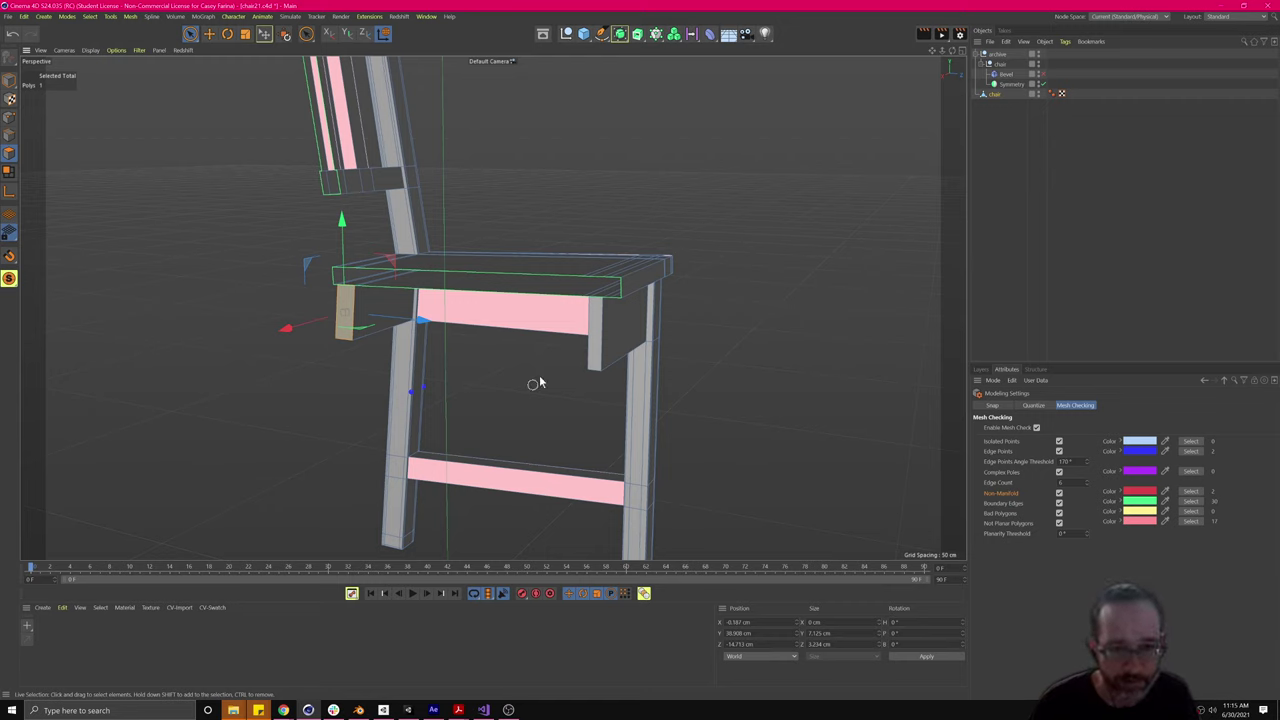
left_click_drag(616, 320, 579, 334, "alt")
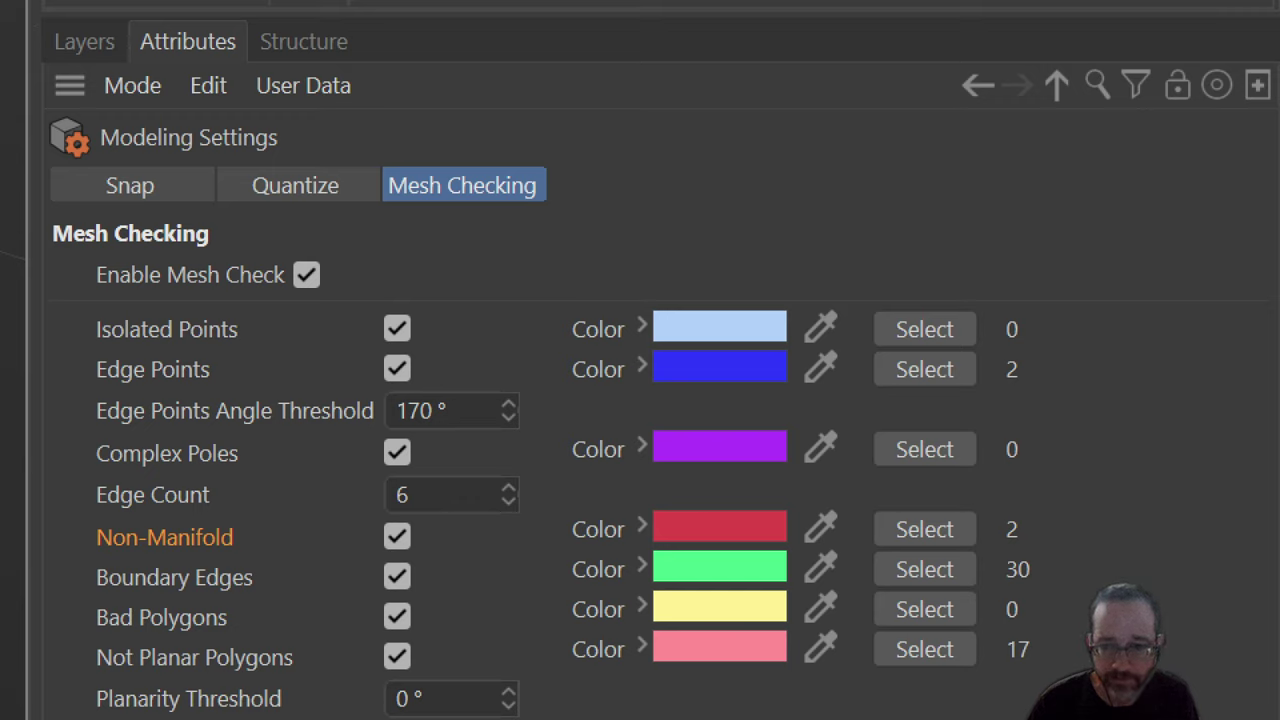
mouse_move(1070, 690)
left_mouse_down()
mouse_move(949, 634)
mouse_move(971, 259)
mouse_move(1115, 516)
mouse_move(1098, 610)
left_mouse_up()
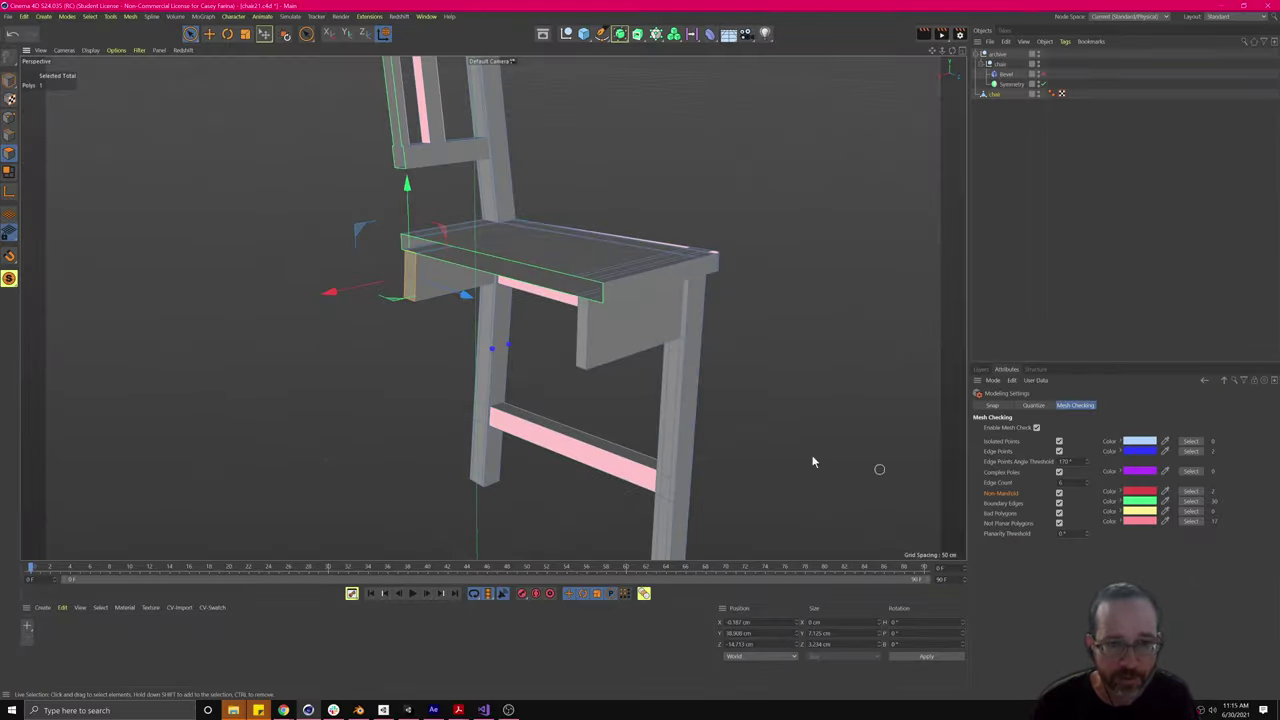
left_click_drag(632, 414, 652, 403, "alt")
scroll(365, 386, "up", 10)
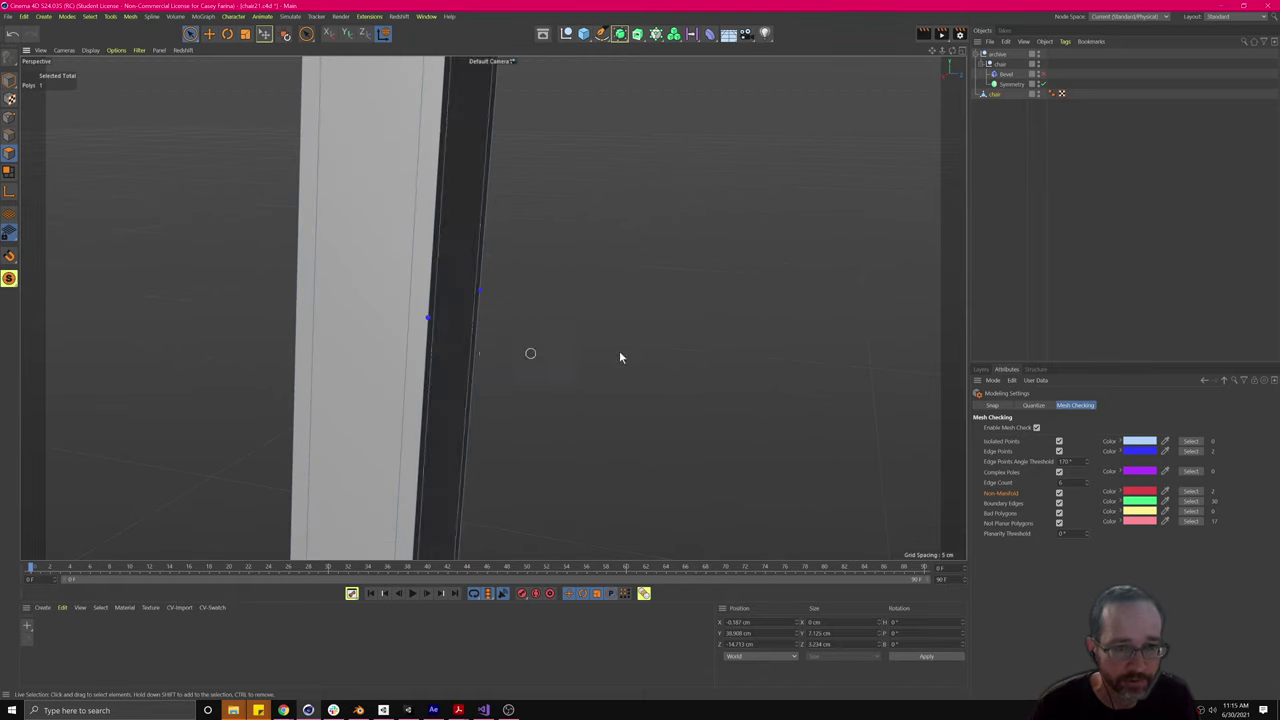
left_click_drag(604, 305, 305, 323, "alt")
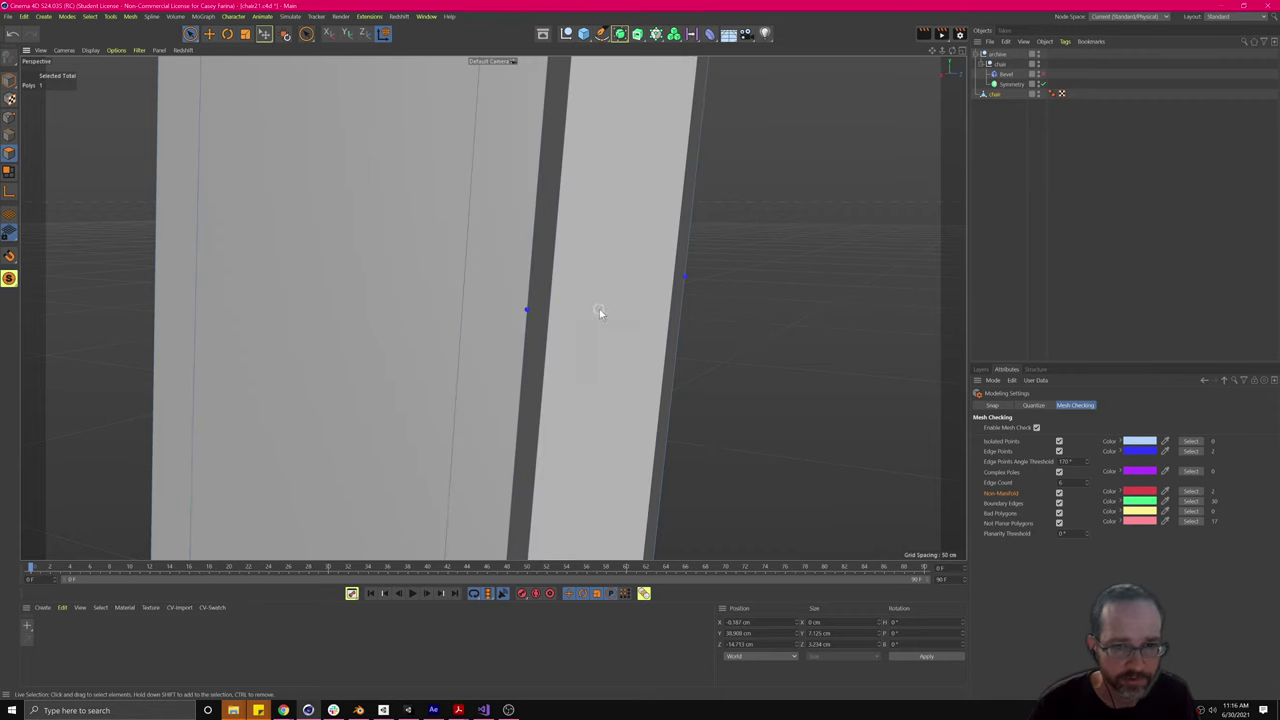
left_click_drag(600, 309, 535, 325, "alt")
scroll(535, 325, "down", 5)
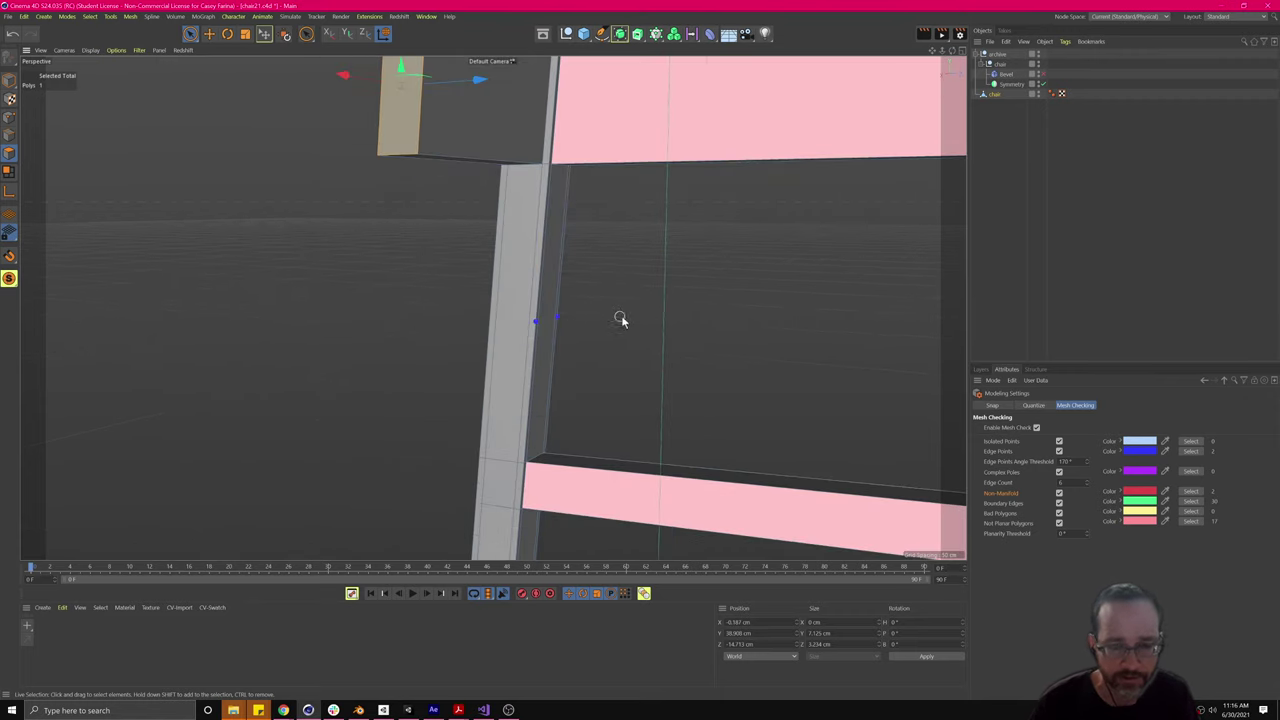
mouse_move(642, 313)
left_mouse_down("alt")
mouse_move(612, 311)
mouse_move(645, 312)
left_mouse_up("alt")
scroll(540, 312, "up", 5)
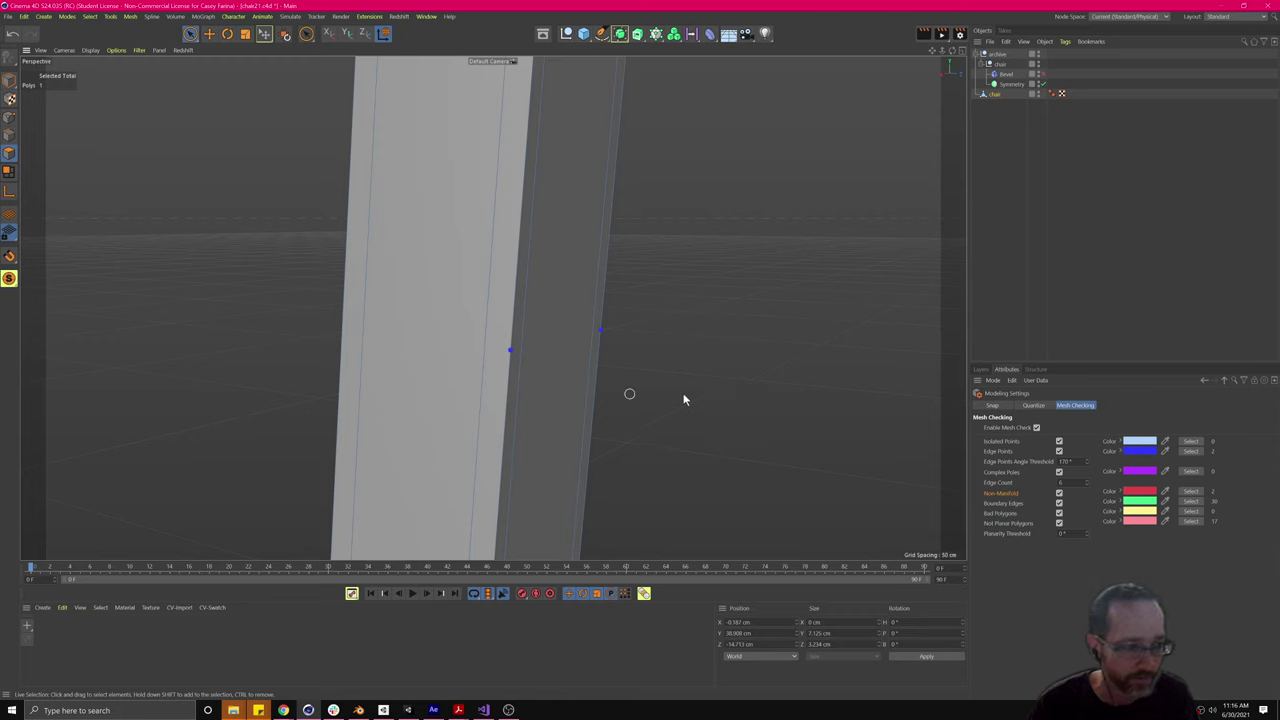
Step: Disable every mesh check except Edge Points
left_click(1059, 441)
left_click(1059, 471)
left_click(1059, 492)
left_click(1059, 502)
left_click(1059, 513)
left_click(1059, 523)
Step: Select the flagged edge points on the chair leg through the mesh check and delete them
left_click(1191, 451)
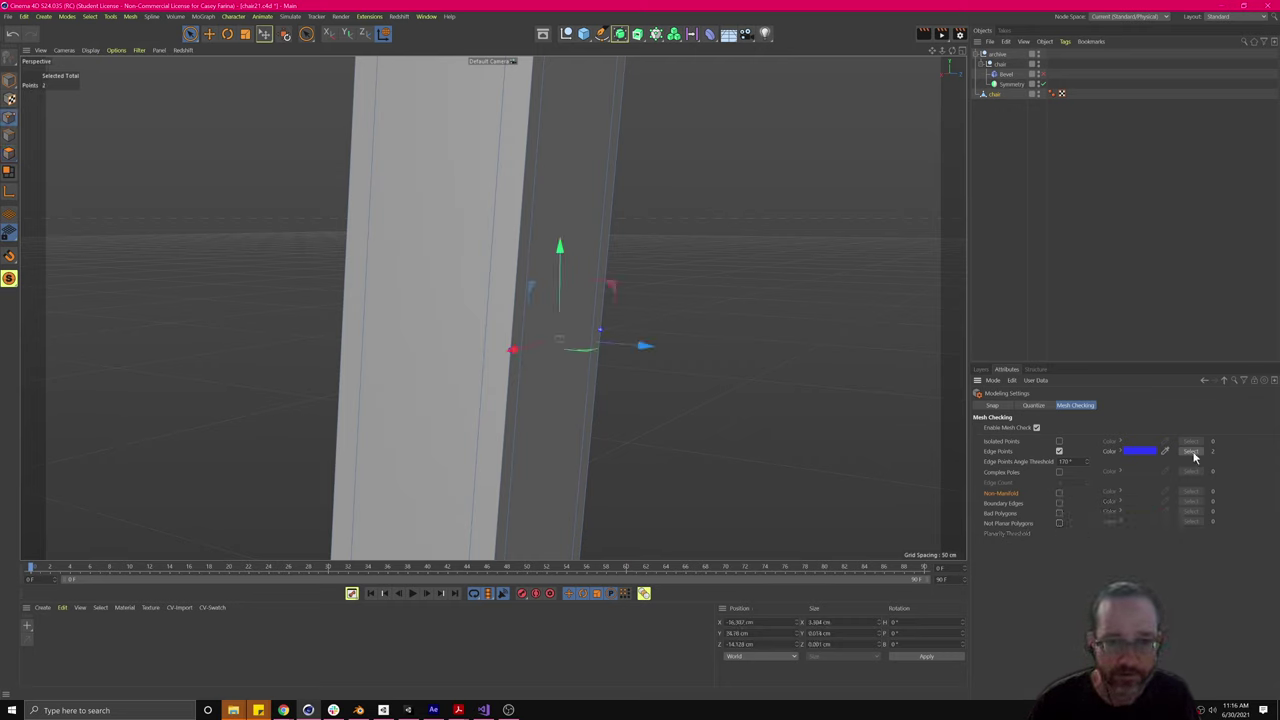
key("Delete")
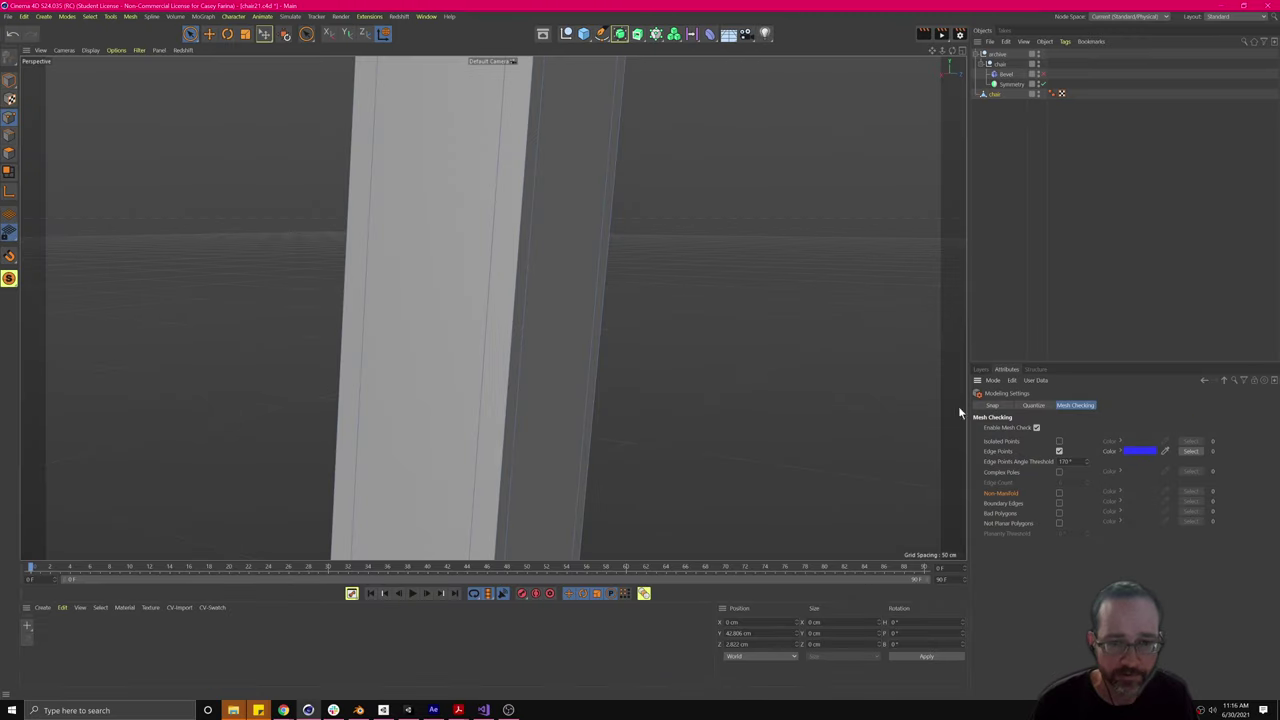
scroll(731, 398, "down", 10)
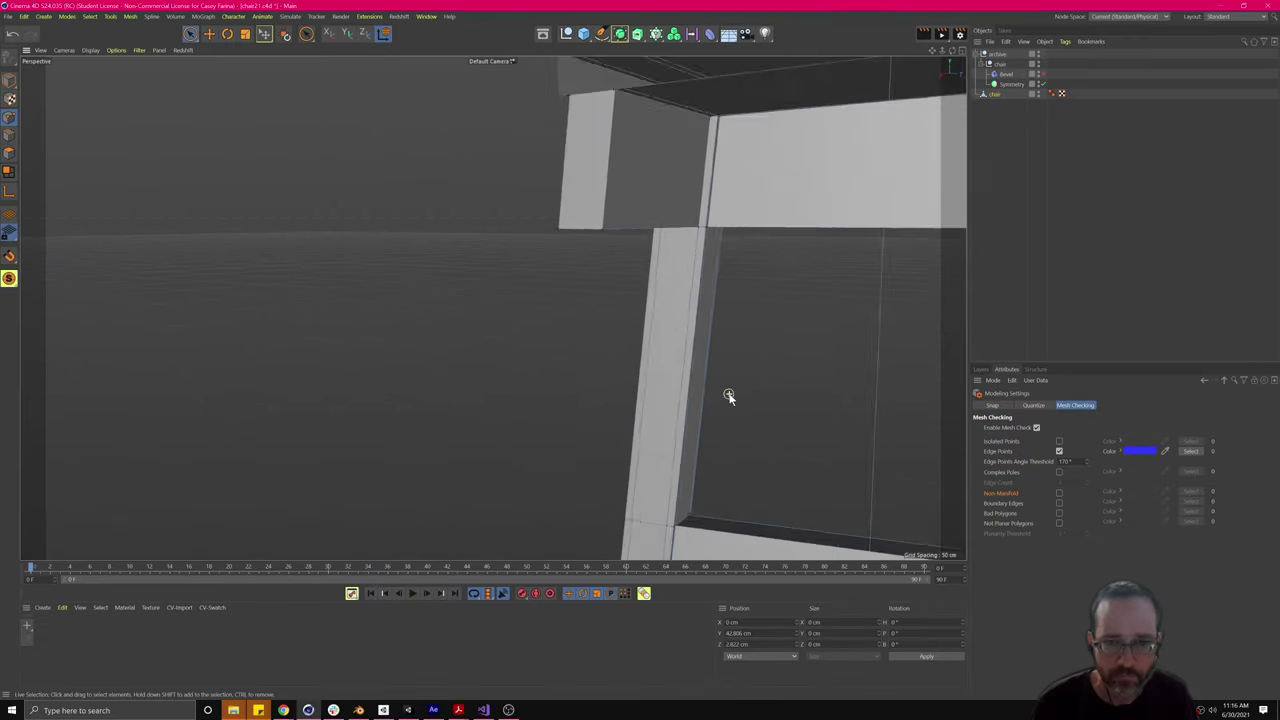
Step: Enable the Isolated Points check and examine the points around the rounded corner of the seat
left_click(1059, 441)
left_click_drag(771, 314, 480, 306, "alt")
scroll(442, 319, "up", 3)
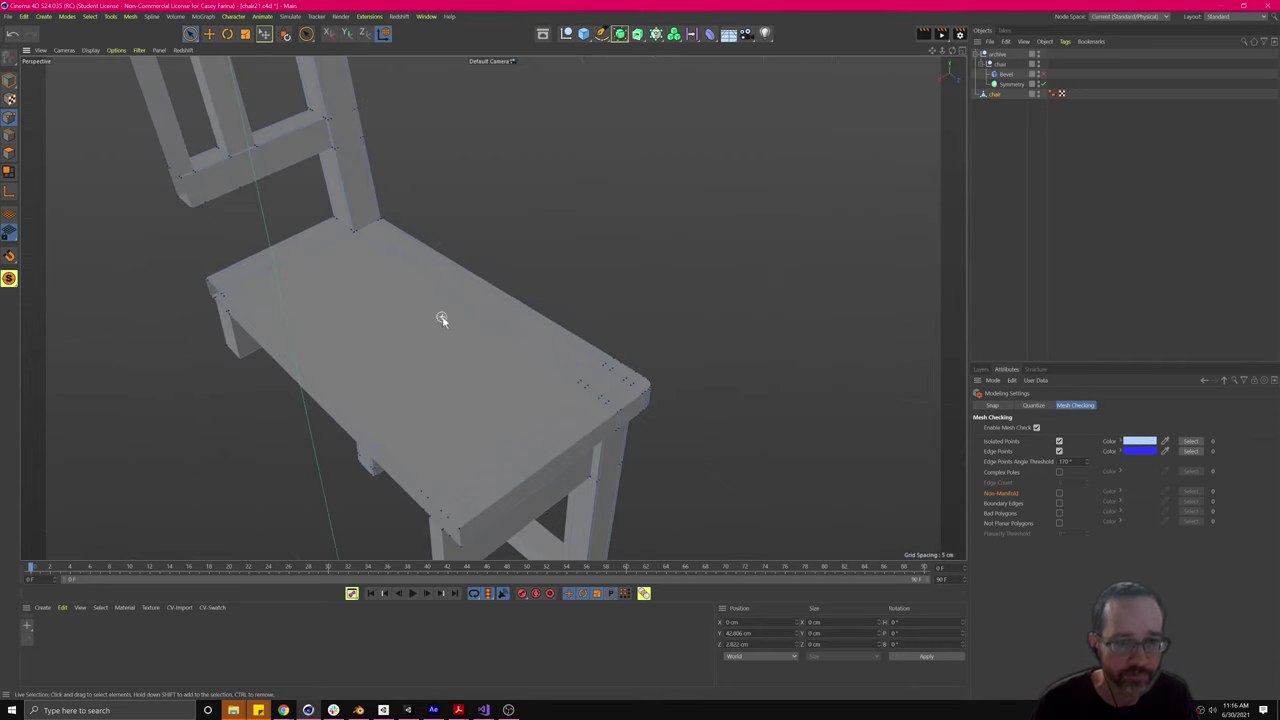
left_click_drag(584, 290, 514, 292, "alt")
scroll(579, 269, "up", 2)
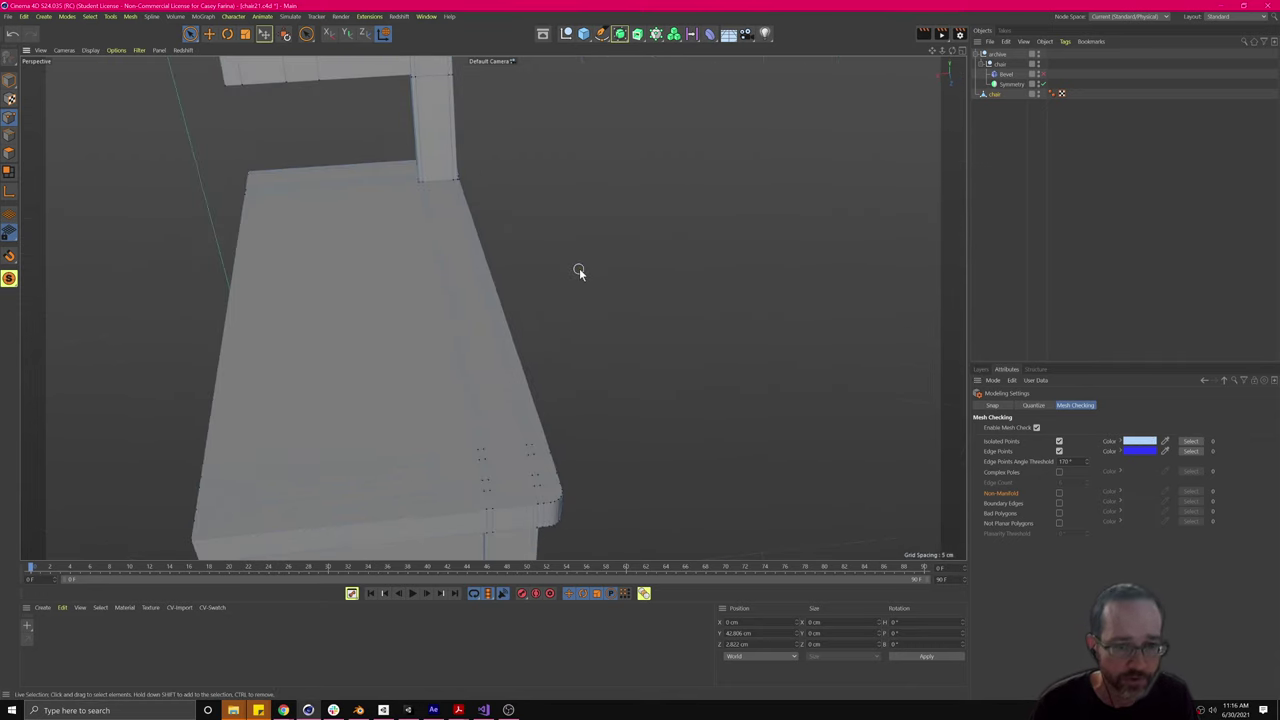
middle_click_drag(587, 295, 597, 240, "alt")
scroll(484, 361, "up", 3)
scroll(484, 361, "up", 1)
middle_click_drag(554, 366, 520, 298, "alt")
Step: In polygon mode, select the strip of polygons on the seat top near the rounded corner and delete it
left_click(9, 153)
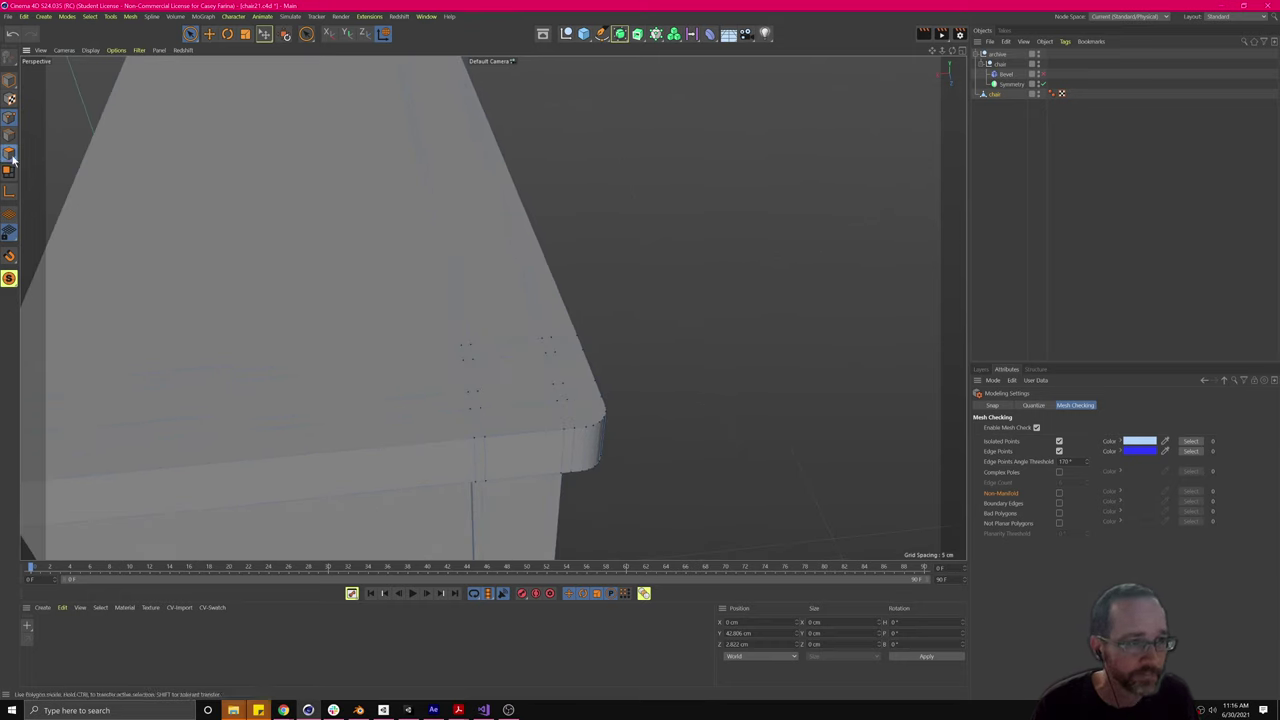
double_click(504, 366)
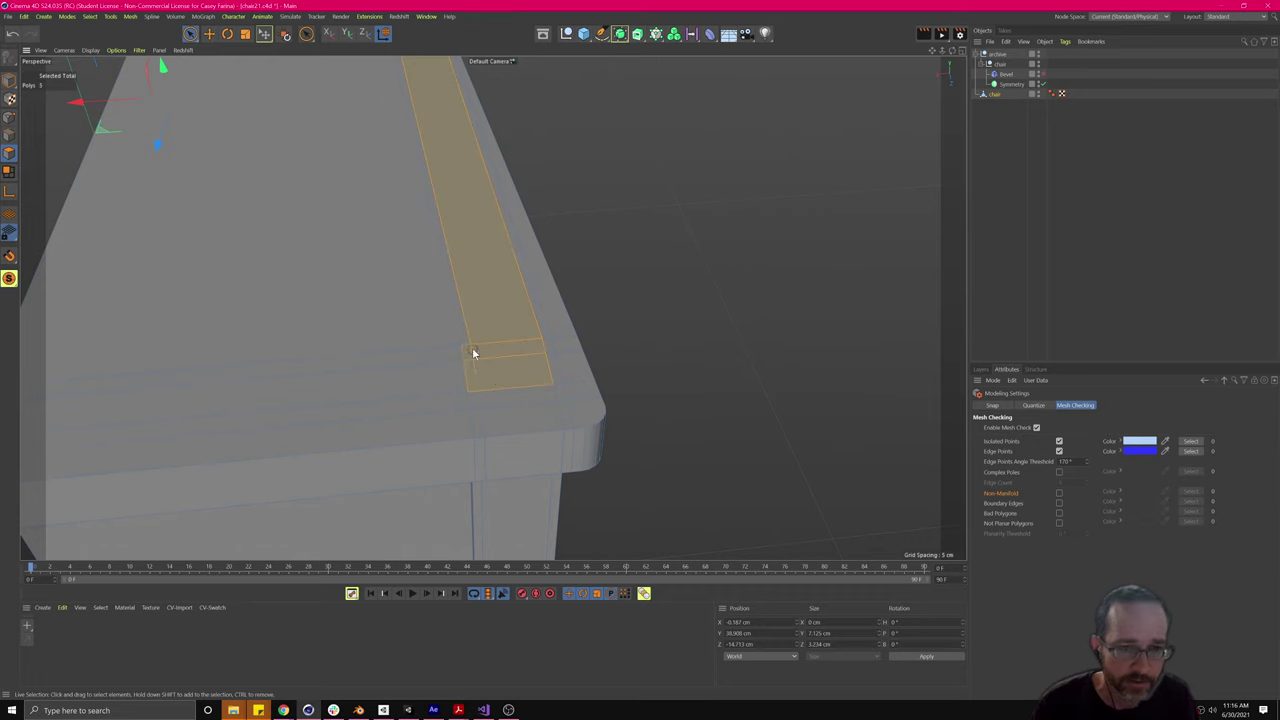
left_click_drag(473, 349, 512, 362)
key("Delete")
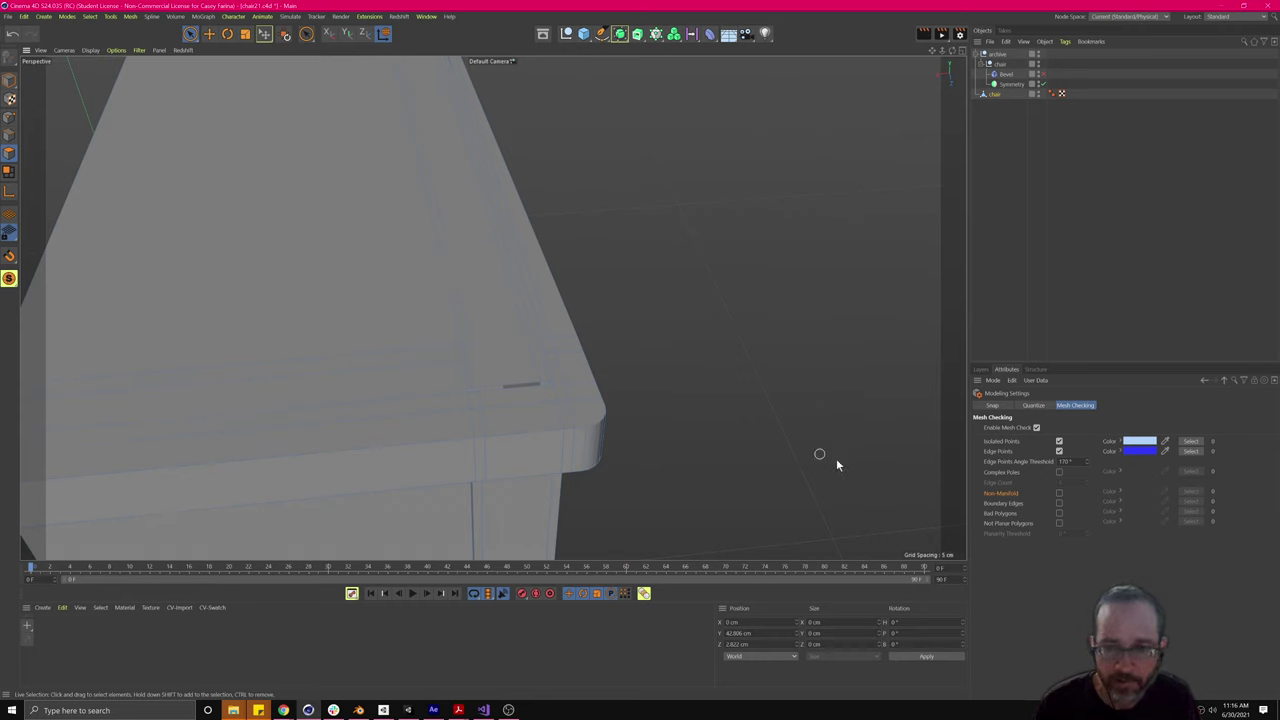
Step: Select the chair object again and return to the Modeling mesh checking settings
left_click(995, 95)
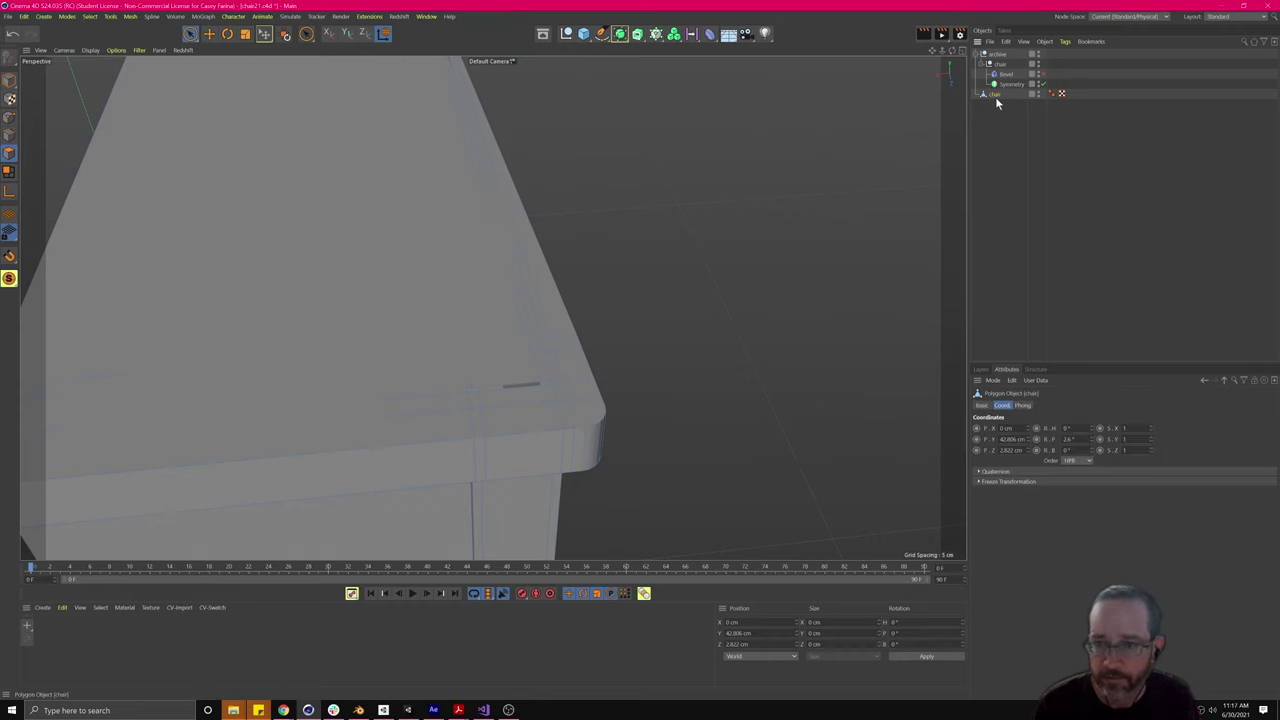
left_click(997, 380)
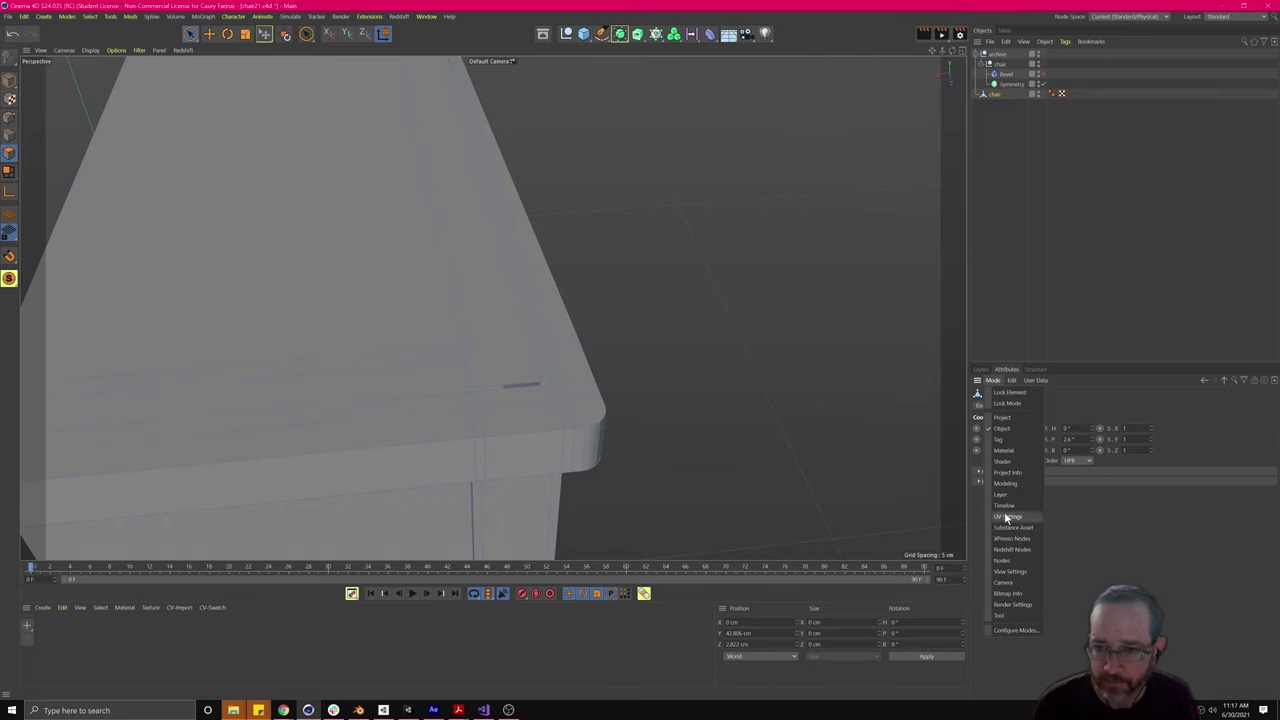
left_click(1006, 484)
Step: Undo the deletion of the polygon strip on the seat top
left_click_drag(704, 420, 622, 391, "alt")
key("ctrl+z")
left_click(461, 342)
left_click_drag(752, 375, 710, 379, "alt")
key("ctrl+z")
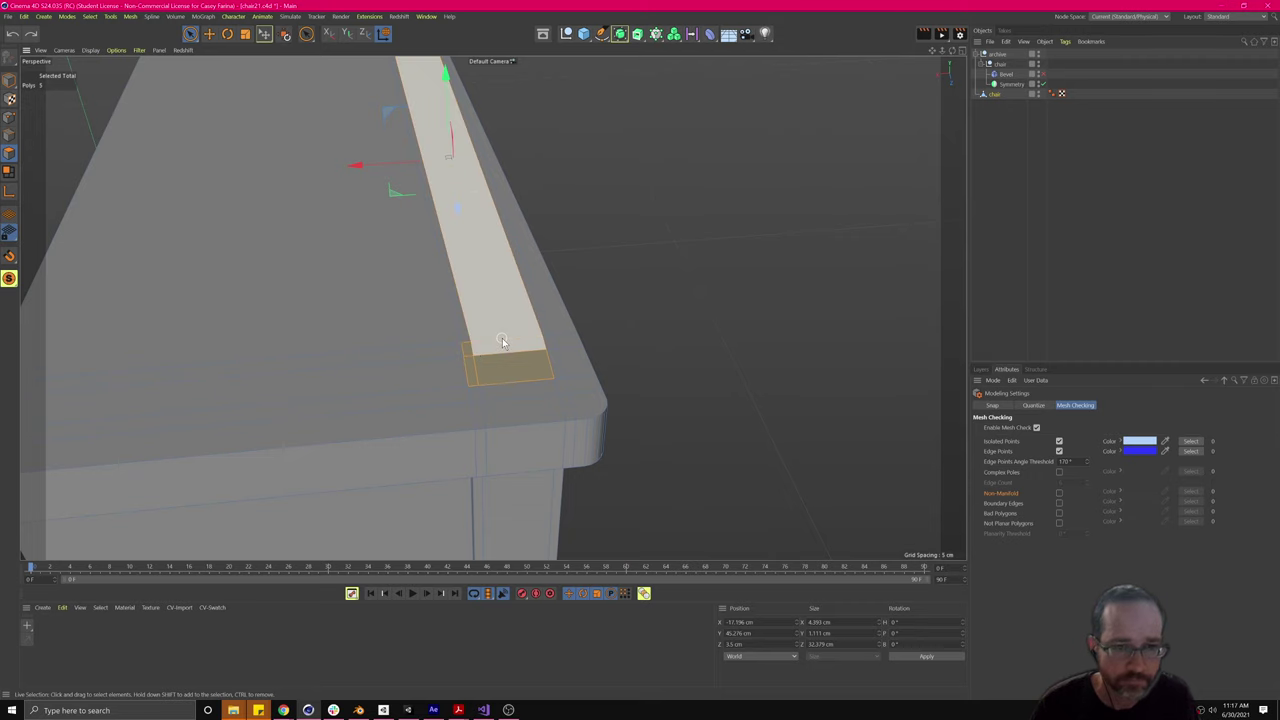
Step: Select the polygon strips on the seat top leading to the backrest post and across the adjoining edge, and delete them
left_click(503, 340)
left_click(505, 360)
left_click_drag(654, 351, 657, 288, "alt")
left_click(497, 296)
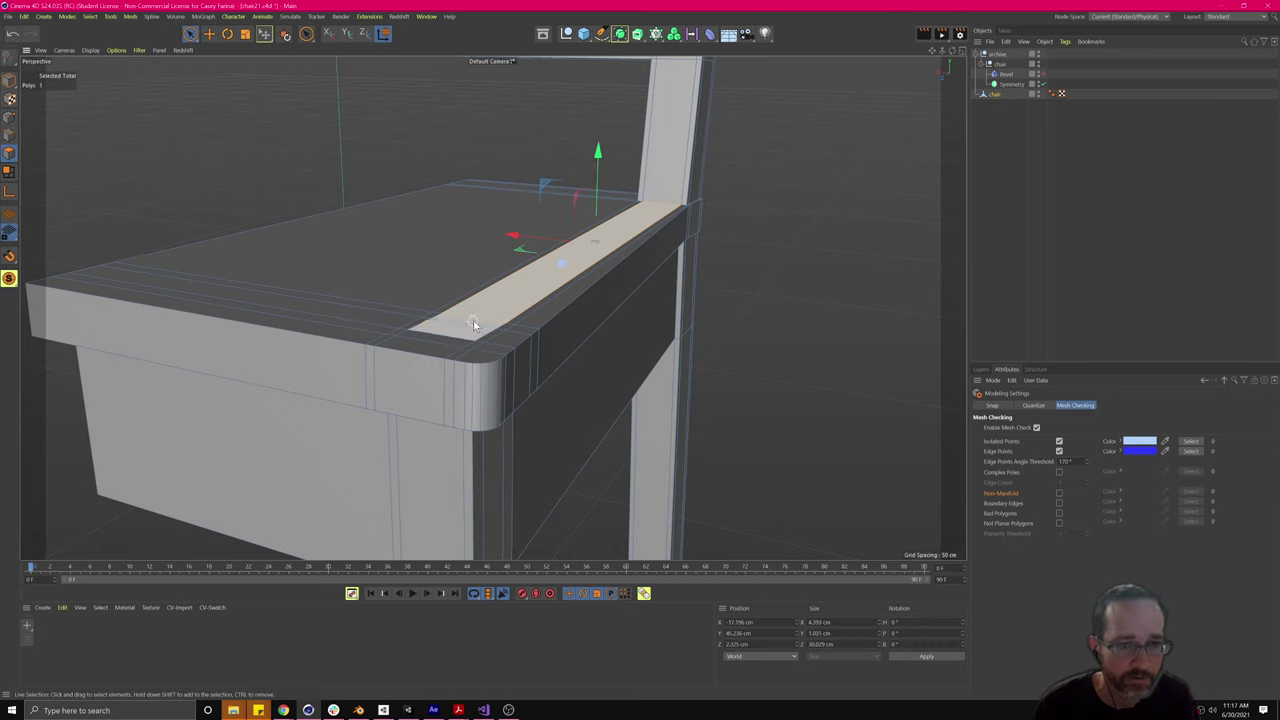
left_click(458, 334, "shift")
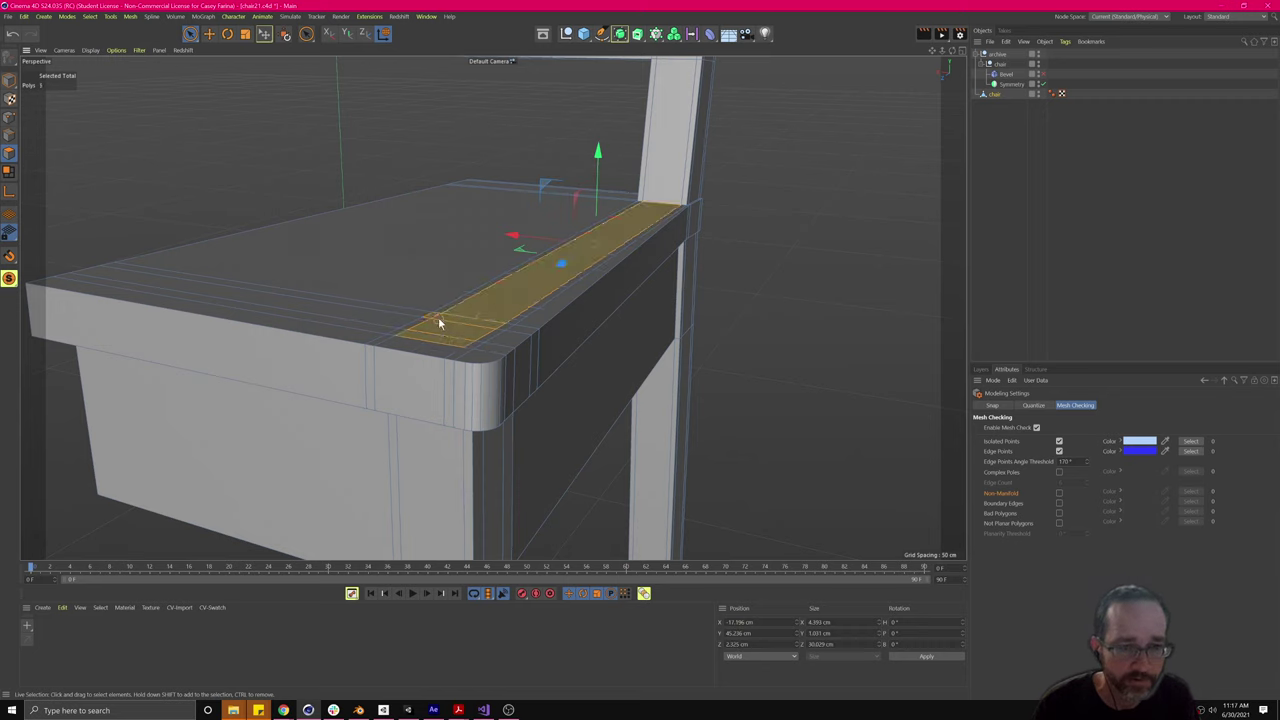
mouse_move(426, 322)
left_mouse_down("shift")
mouse_move(399, 330)
mouse_move(414, 317)
mouse_move(674, 366)
mouse_move(663, 384)
left_mouse_up("shift")
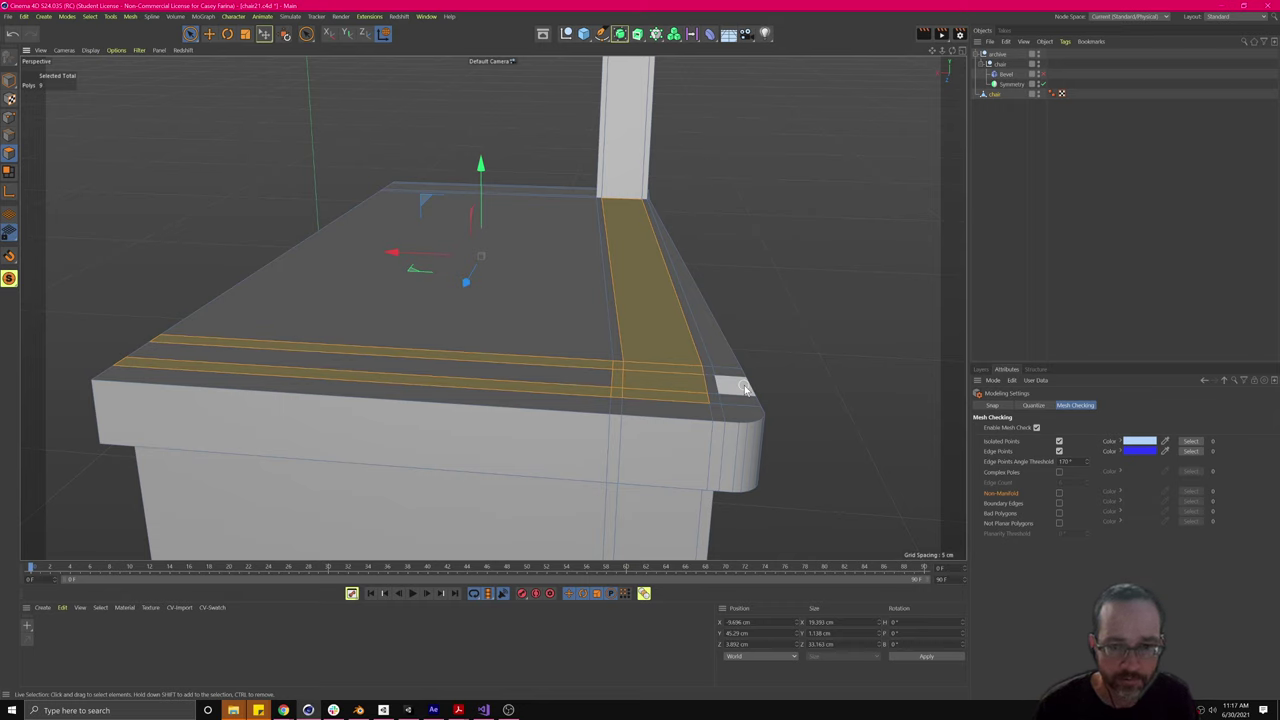
key("Delete")
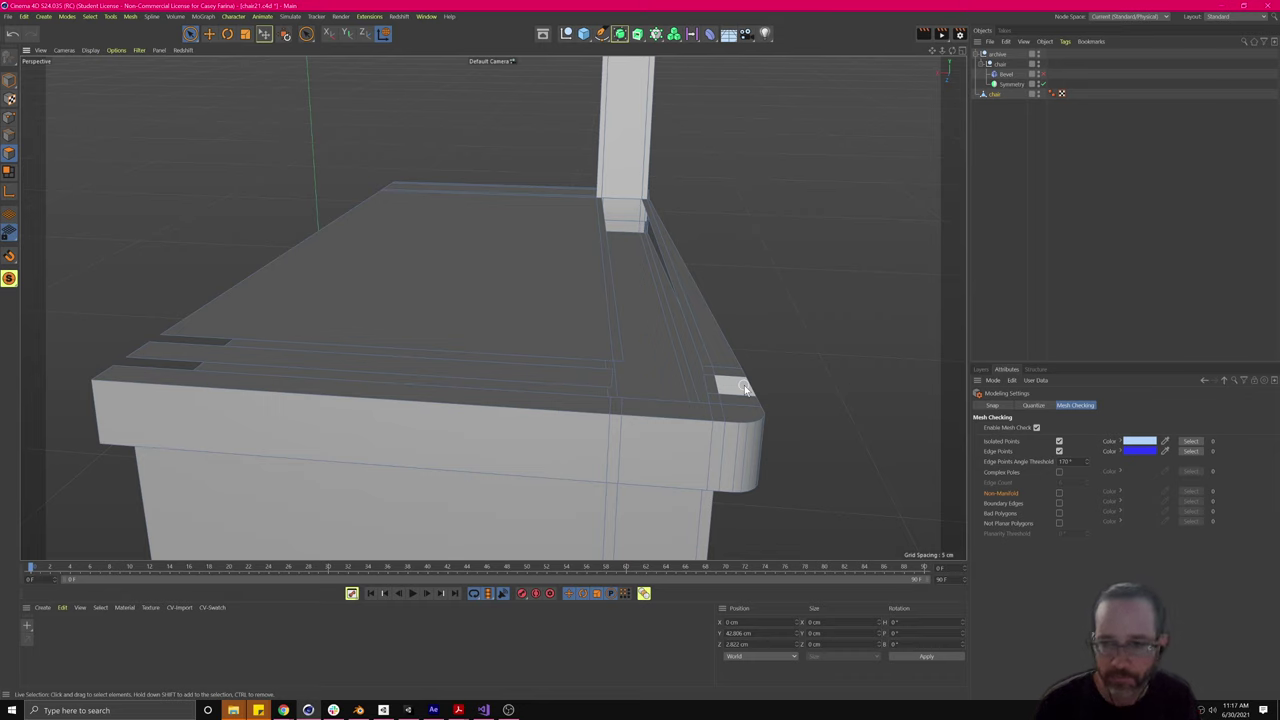
Step: In point mode, move the leftover point near the seat's rounded corner about 1 cm along X and deselect it
left_click(10, 118)
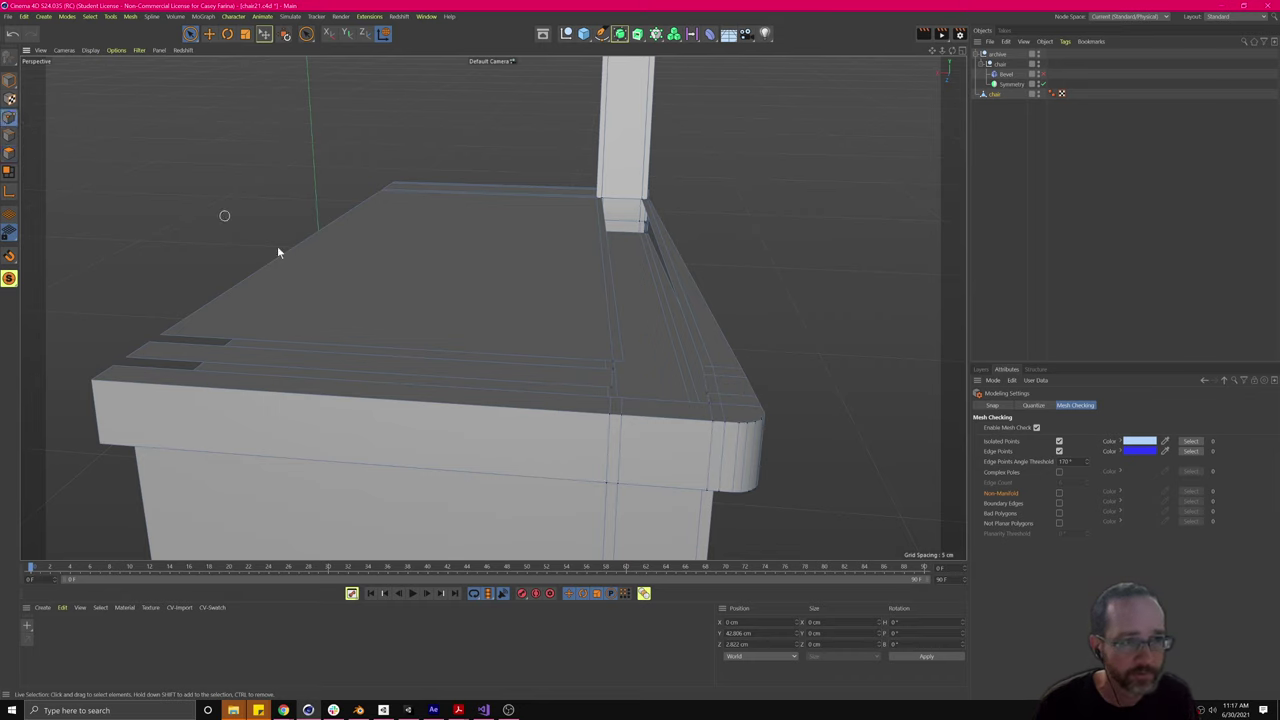
left_click(614, 390)
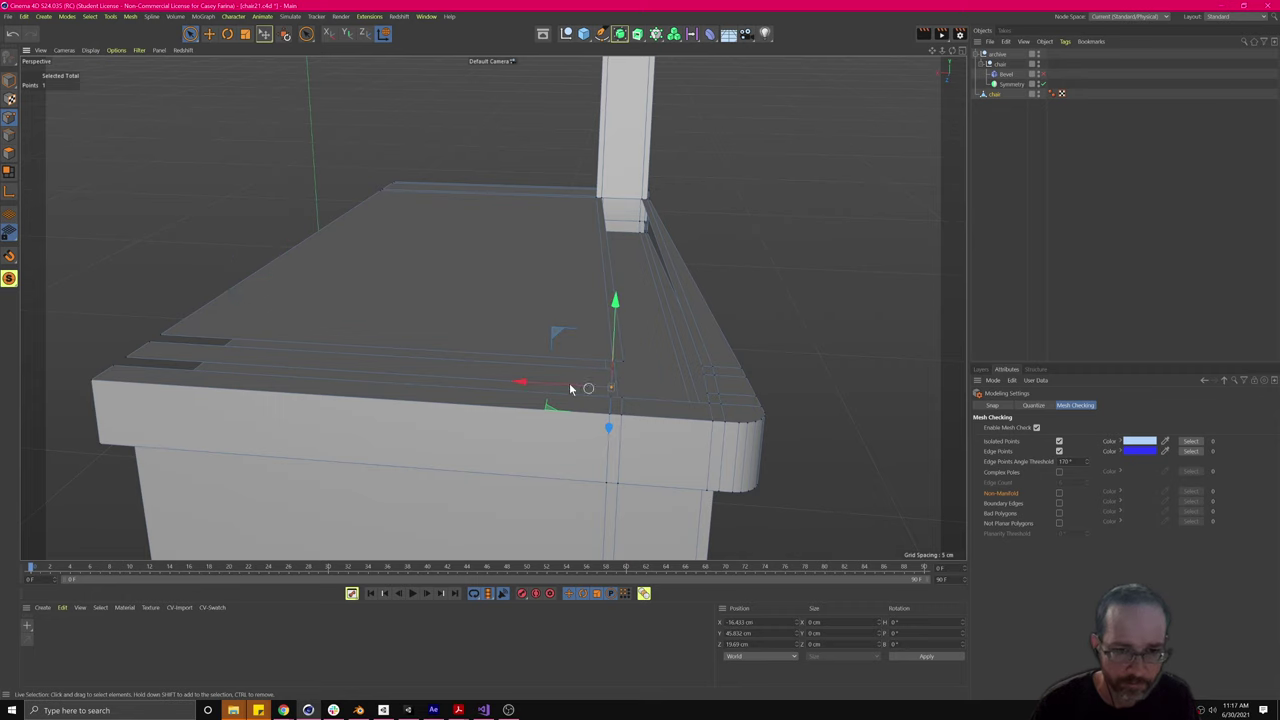
left_click_drag(543, 384, 572, 387)
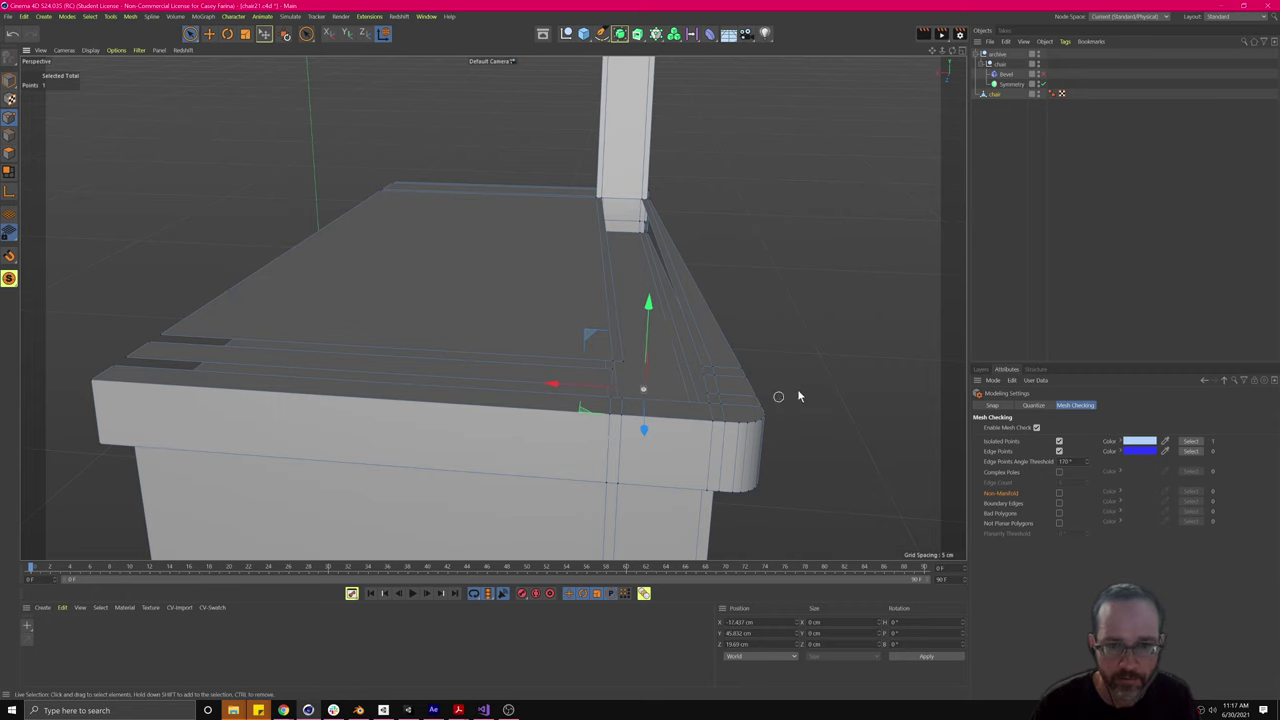
scroll(604, 403, "up", 5)
scroll(604, 402, "up", 2)
left_click_drag(662, 378, 606, 410, "alt")
left_click_drag(768, 368, 782, 338, "alt")
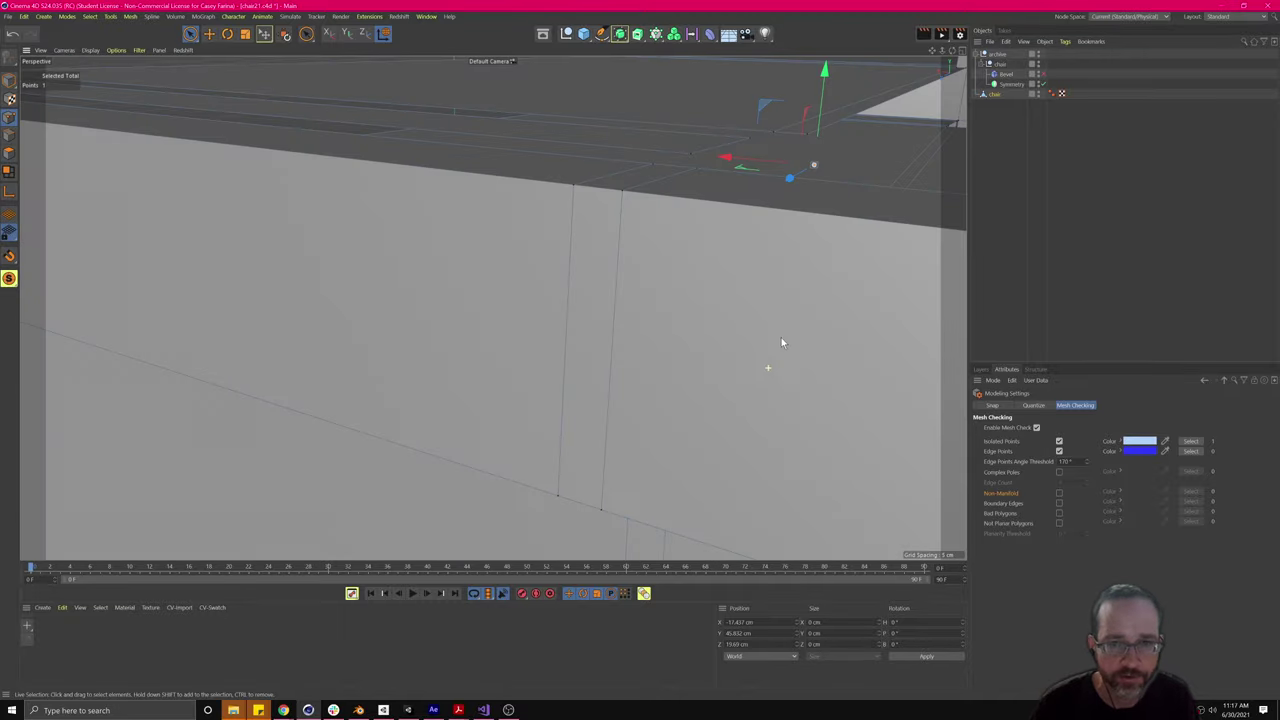
left_click_drag(768, 234, 600, 289, "alt")
left_click(673, 354)
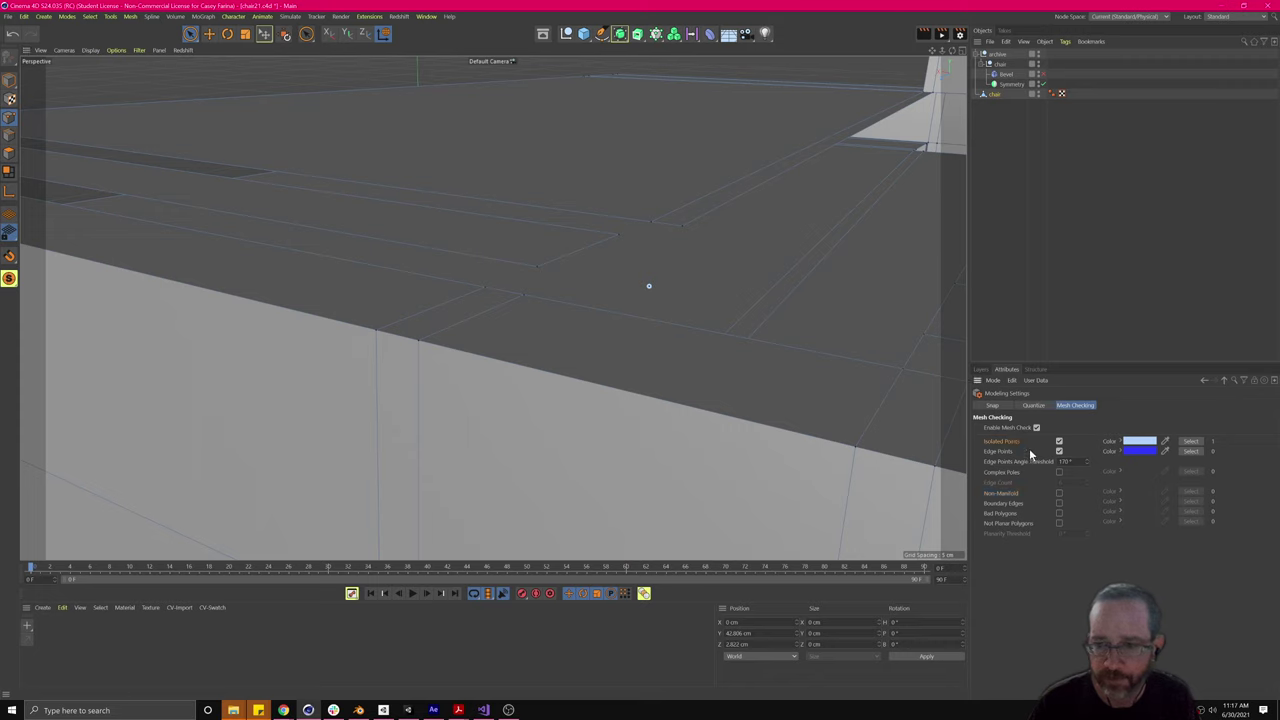
Step: Select the isolated point on the seat top through the mesh check and delete it
left_click(1190, 441)
left_click_drag(664, 343, 708, 375, "alt")
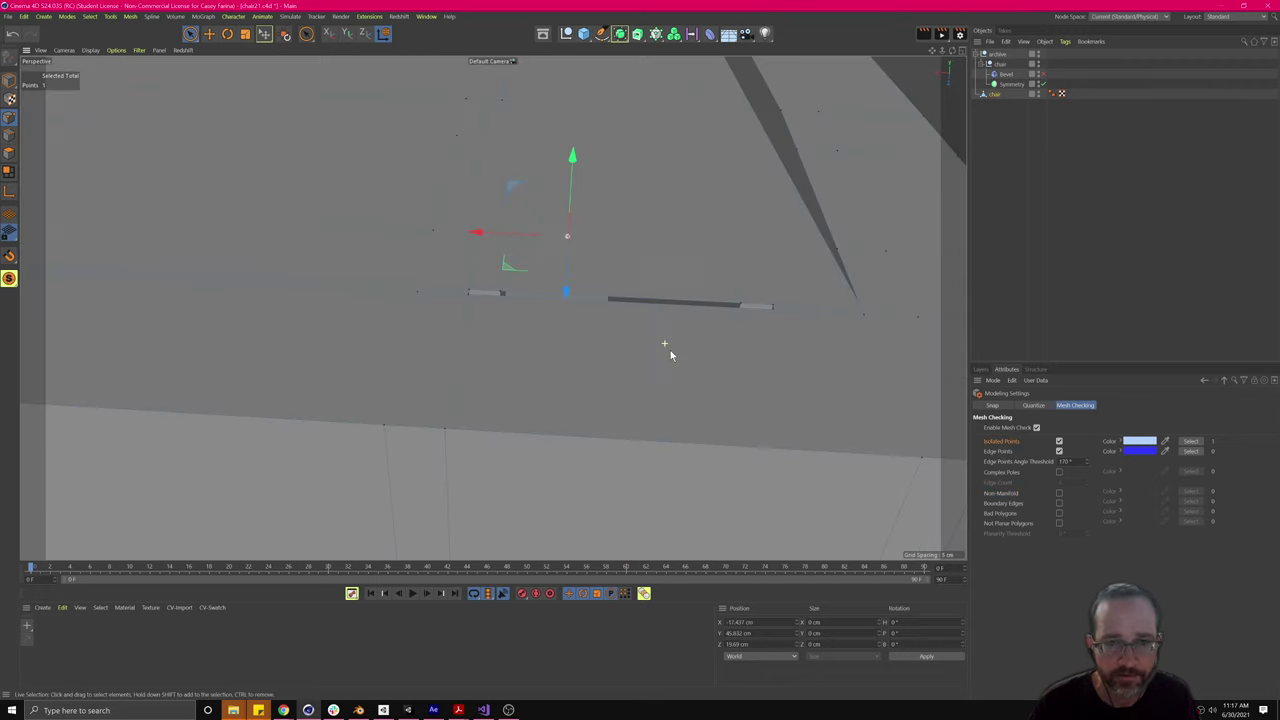
scroll(523, 206, "up", 3)
scroll(529, 214, "down", 5)
left_click_drag(584, 244, 548, 250, "alt")
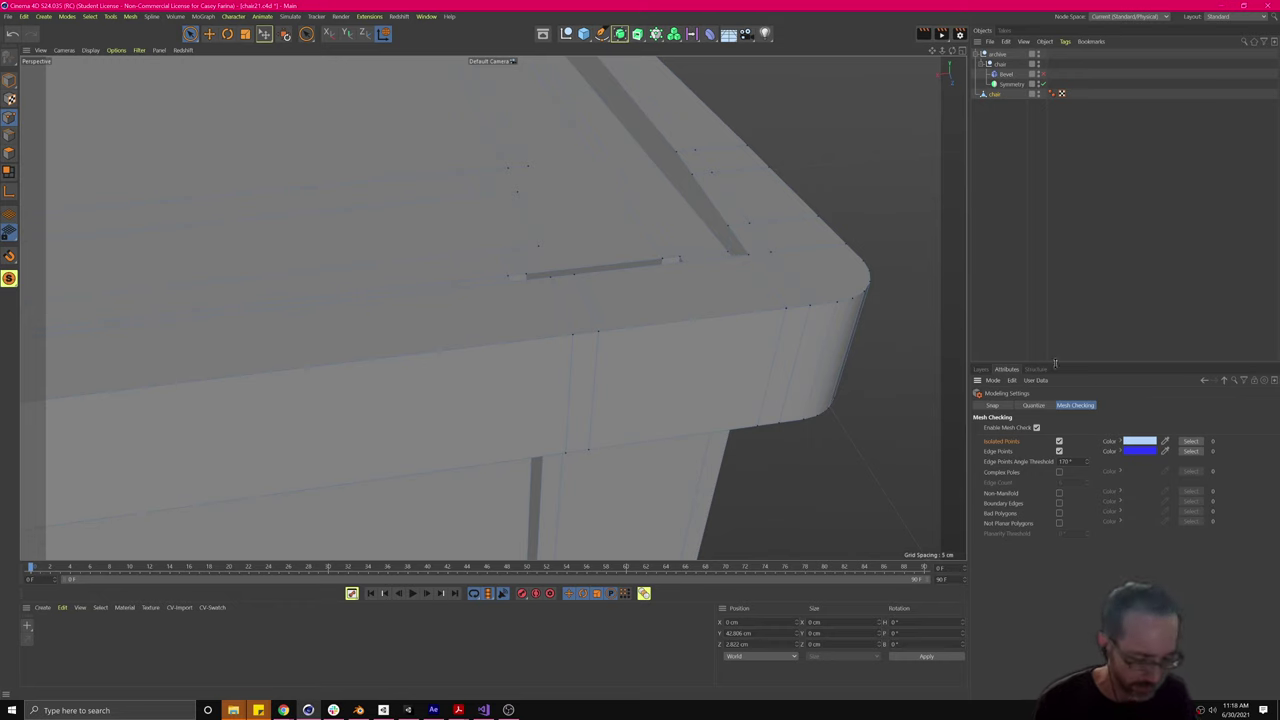
Step: Undo the isolated point edits and the polygon deletion on the seat top
key("ctrl+z")
key("ctrl+z")
key("ctrl+z")
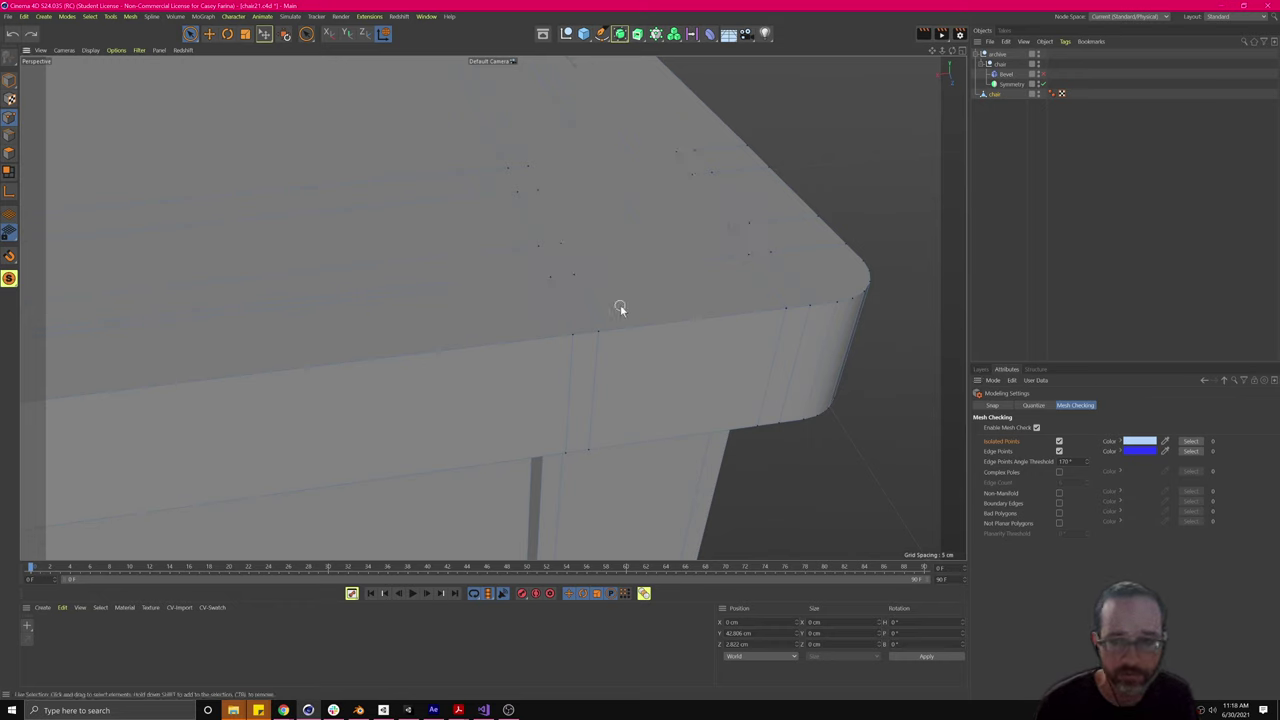
Step: Turn on the Complex Poles check and inspect the chair's seat, legs and backrest for flagged points
mouse_move(531, 277)
left_mouse_down("alt")
mouse_move(431, 231)
mouse_move(547, 242)
mouse_move(500, 280)
mouse_move(491, 320)
mouse_move(567, 260)
mouse_move(569, 277)
mouse_move(526, 297)
left_mouse_up("alt")
left_click(1059, 471)
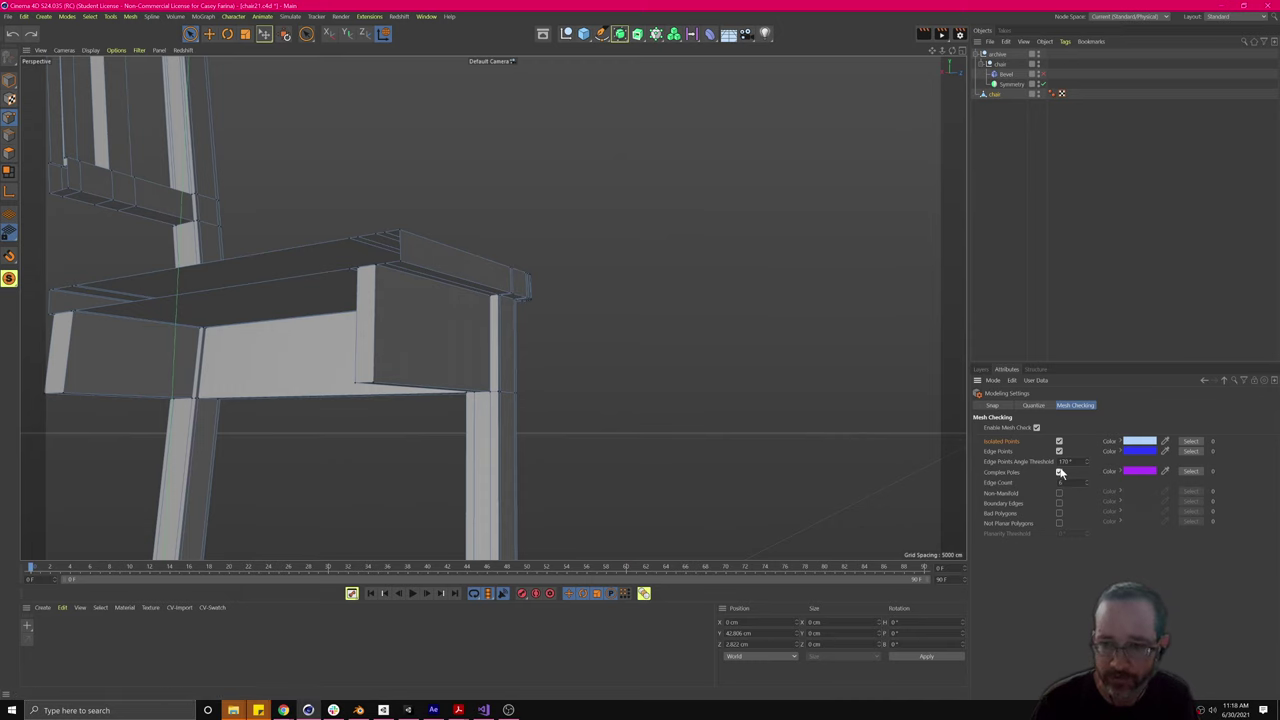
left_click_drag(760, 434, 599, 418, "alt")
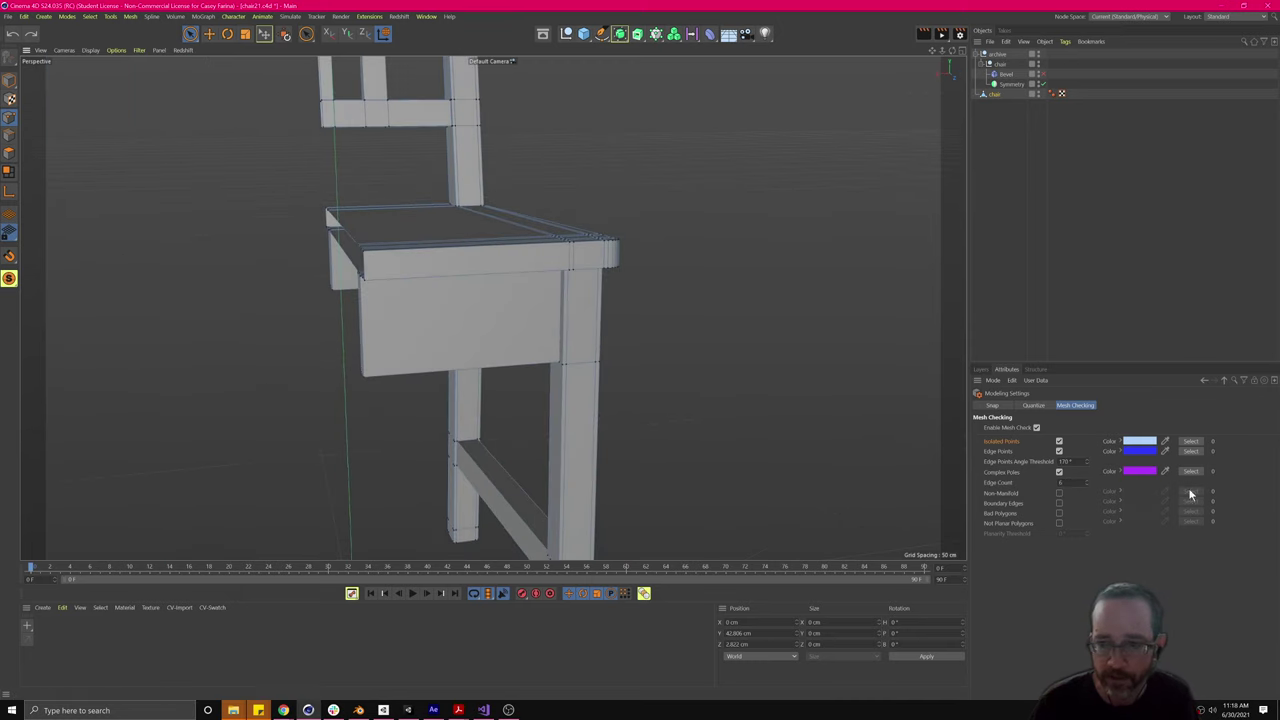
mouse_move(455, 252)
left_mouse_down("alt")
mouse_move(528, 258)
mouse_move(492, 256)
left_mouse_up("alt")
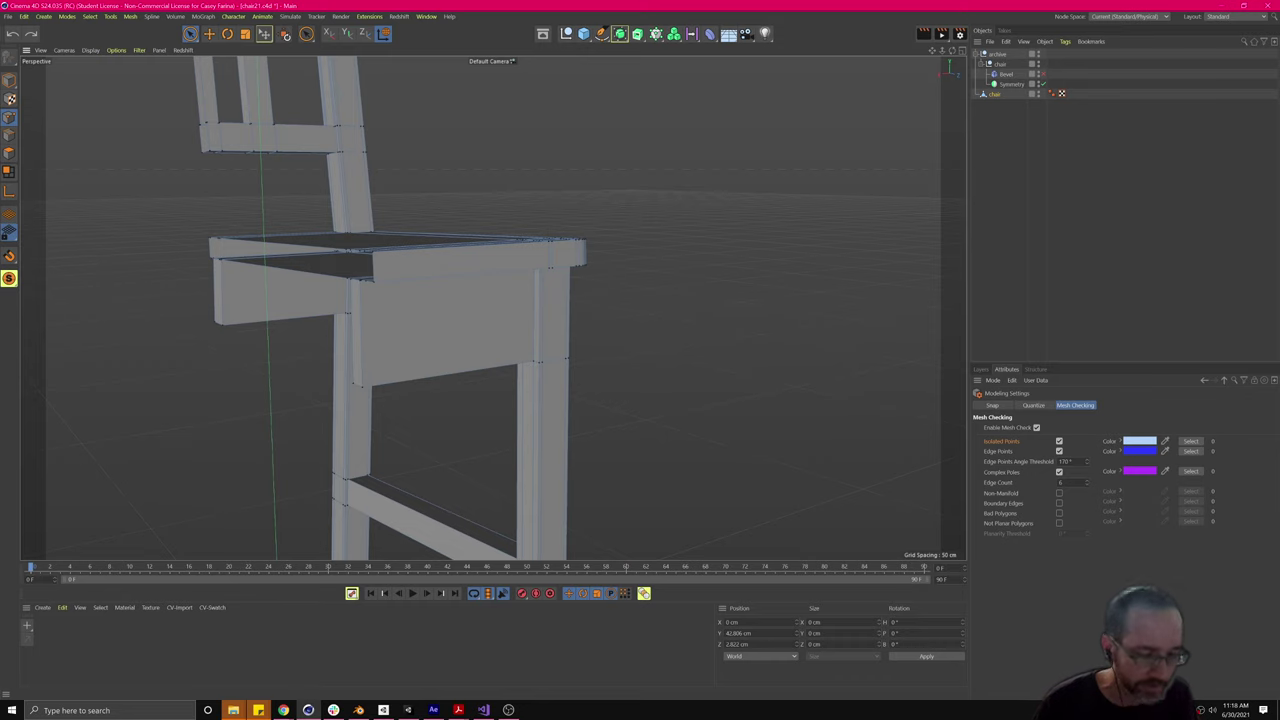
left_click_drag(634, 362, 615, 344, "alt")
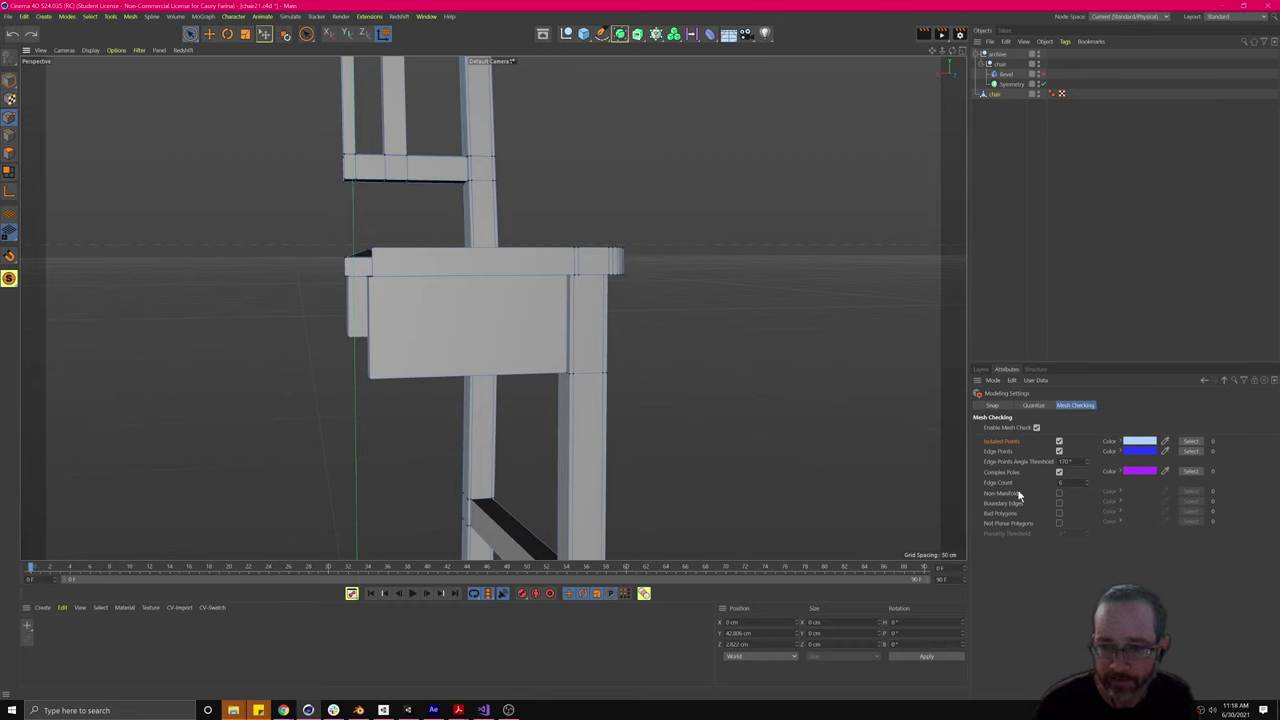
left_click_drag(434, 391, 510, 428, "alt")
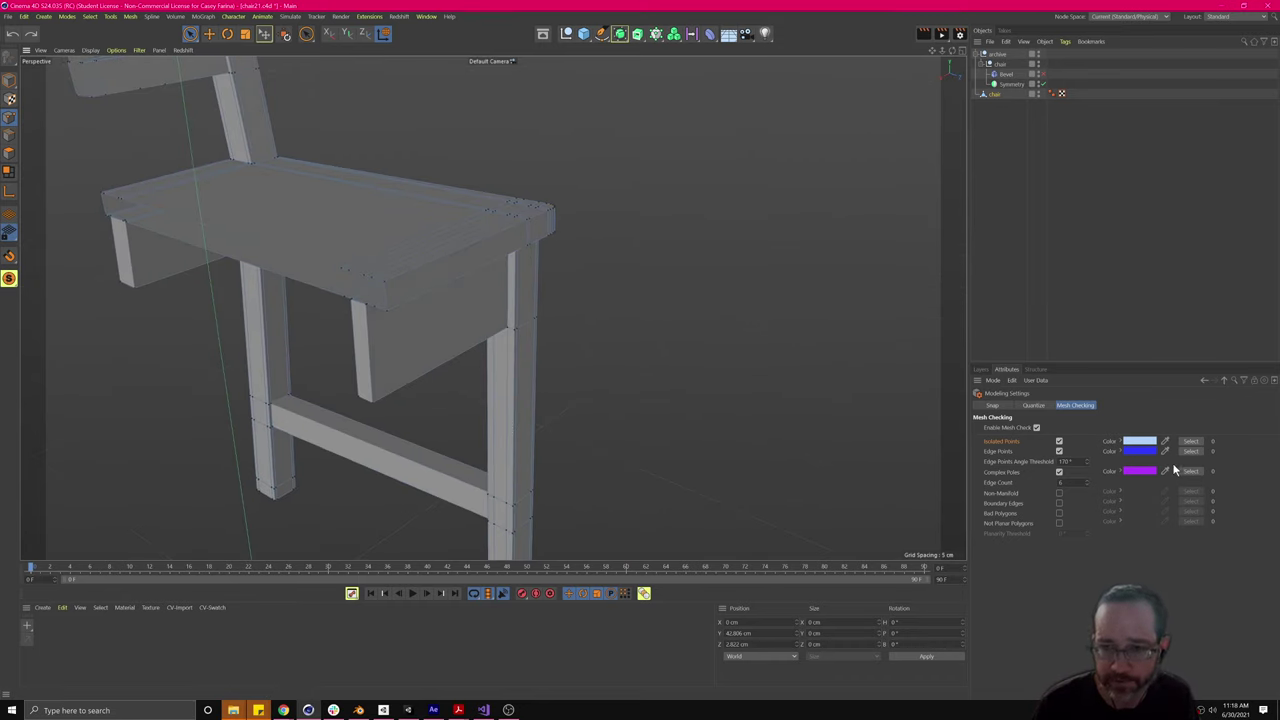
left_click_drag(490, 364, 494, 312, "alt")
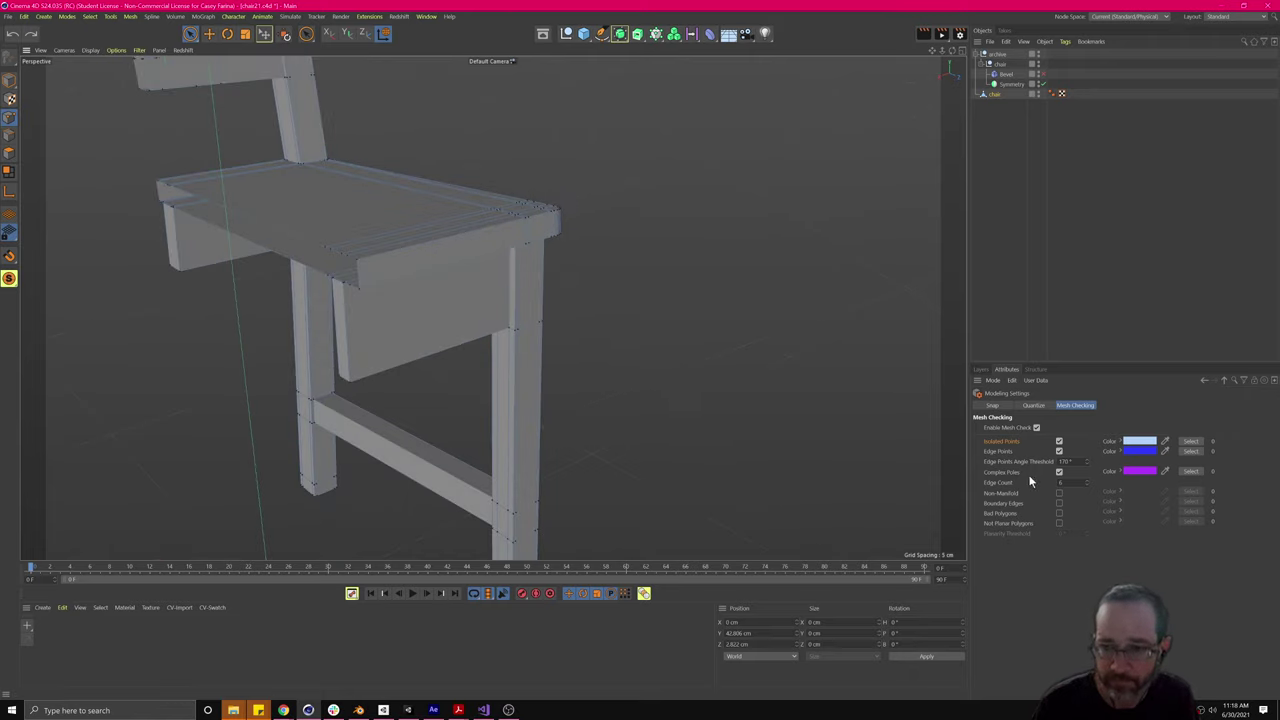
Step: Turn on the Non-Manifold check and switch to polygon mode
left_click(1059, 493)
mouse_move(590, 360)
left_mouse_down("alt")
mouse_move(612, 366)
mouse_move(614, 353)
left_mouse_up("alt")
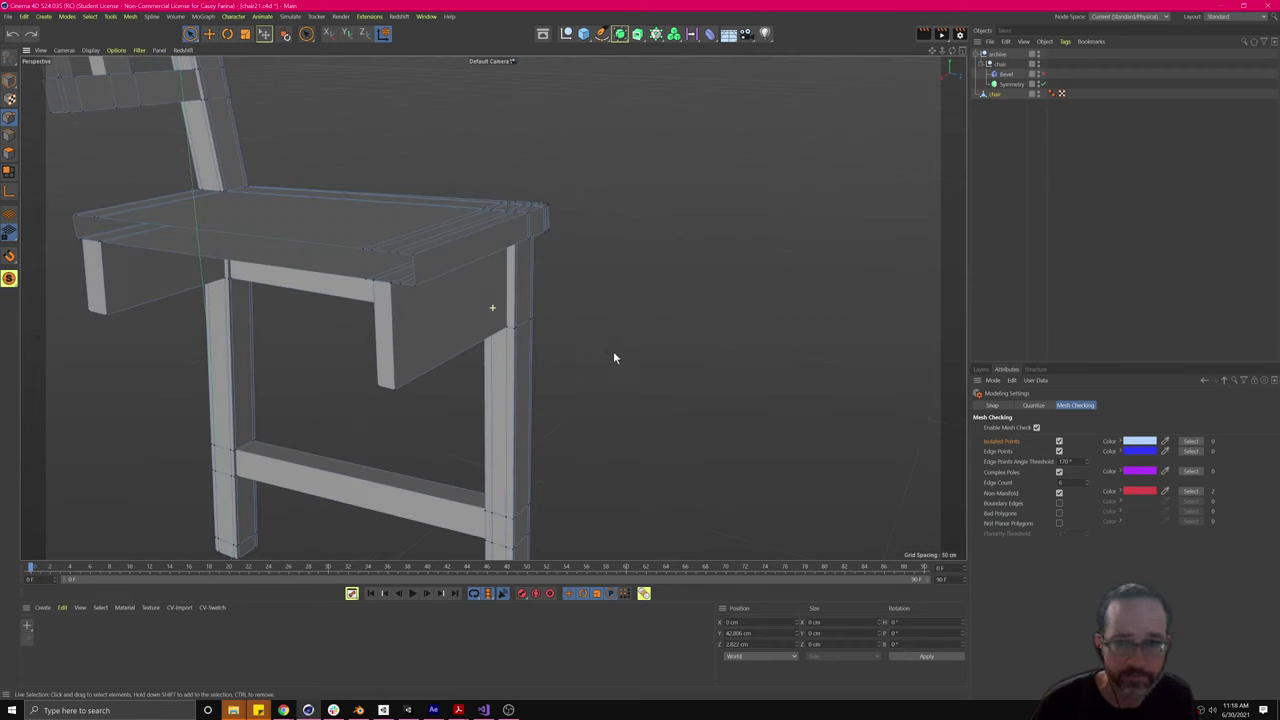
left_click(9, 155)
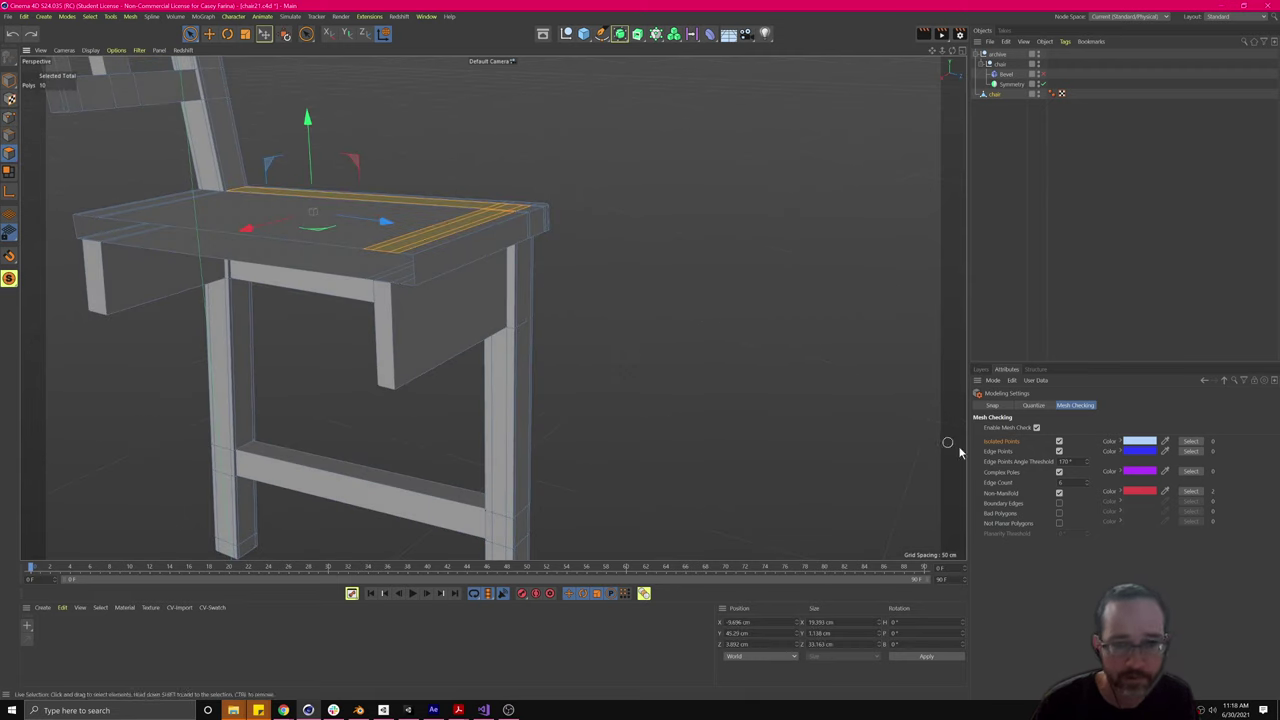
Step: Select the polygon object chair and select all of its polygons
left_click(994, 94)
left_click(993, 104)
left_click(992, 95)
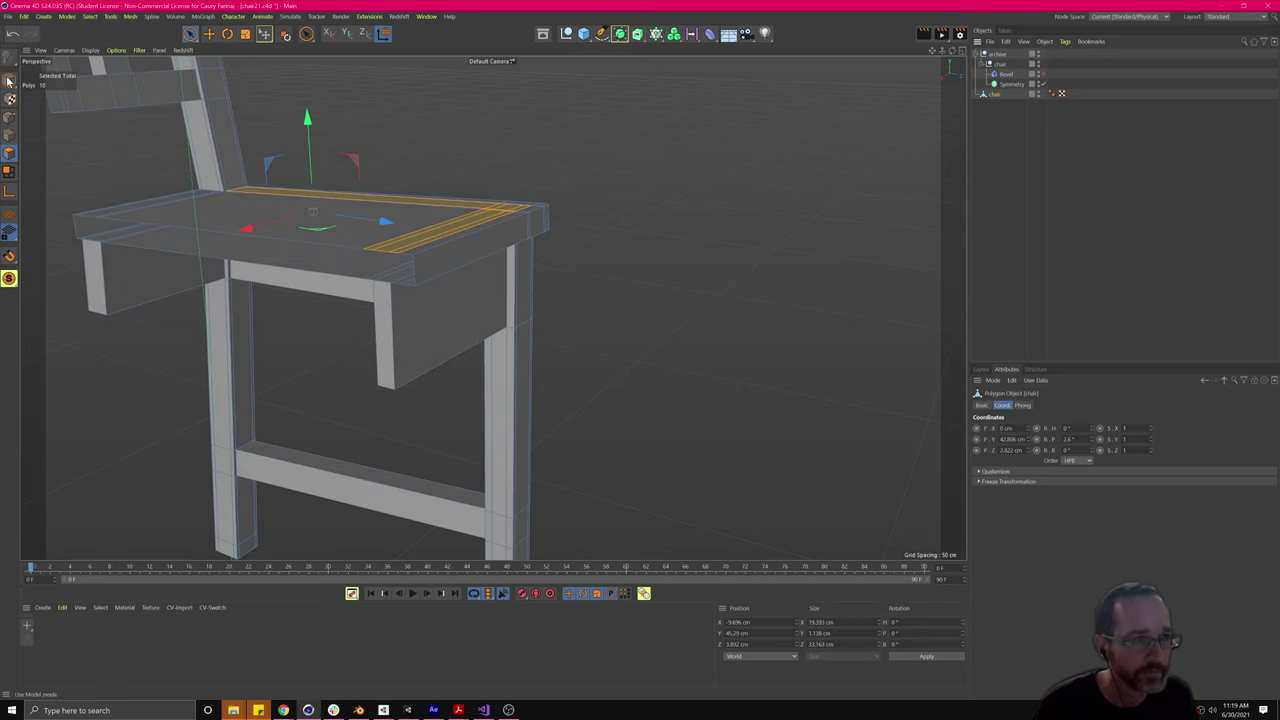
key("ctrl+a")
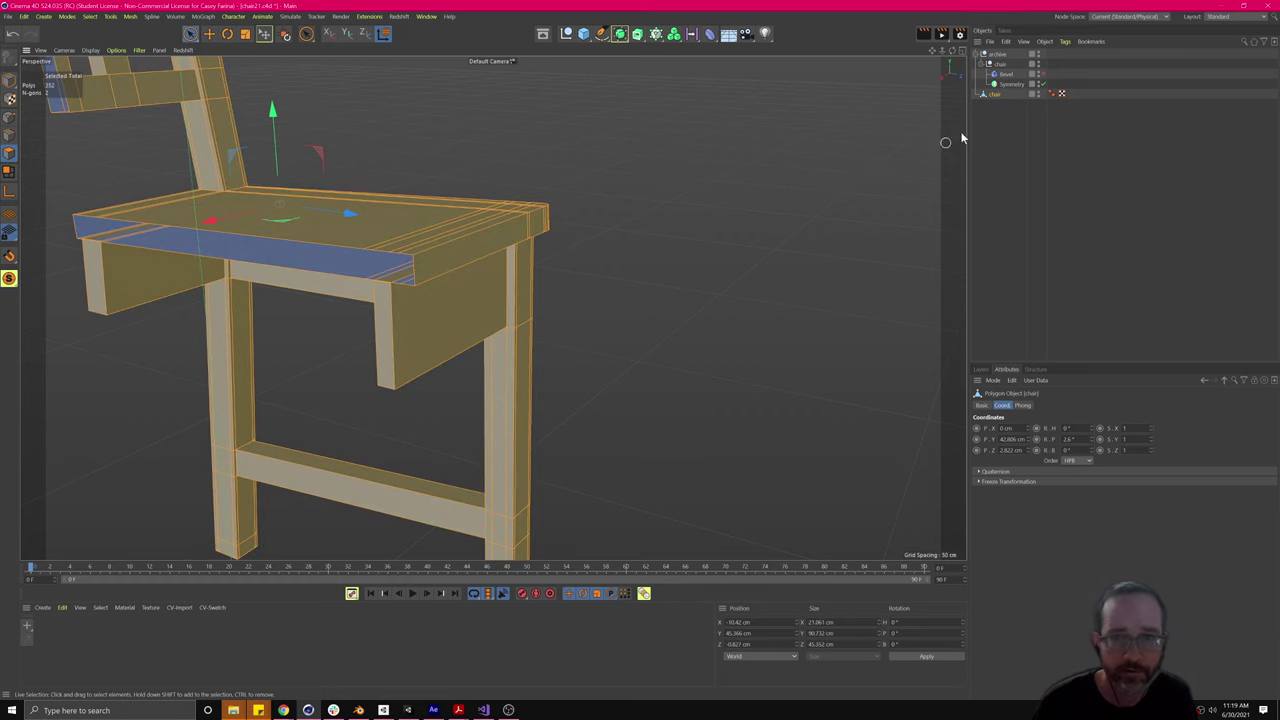
left_click(992, 381)
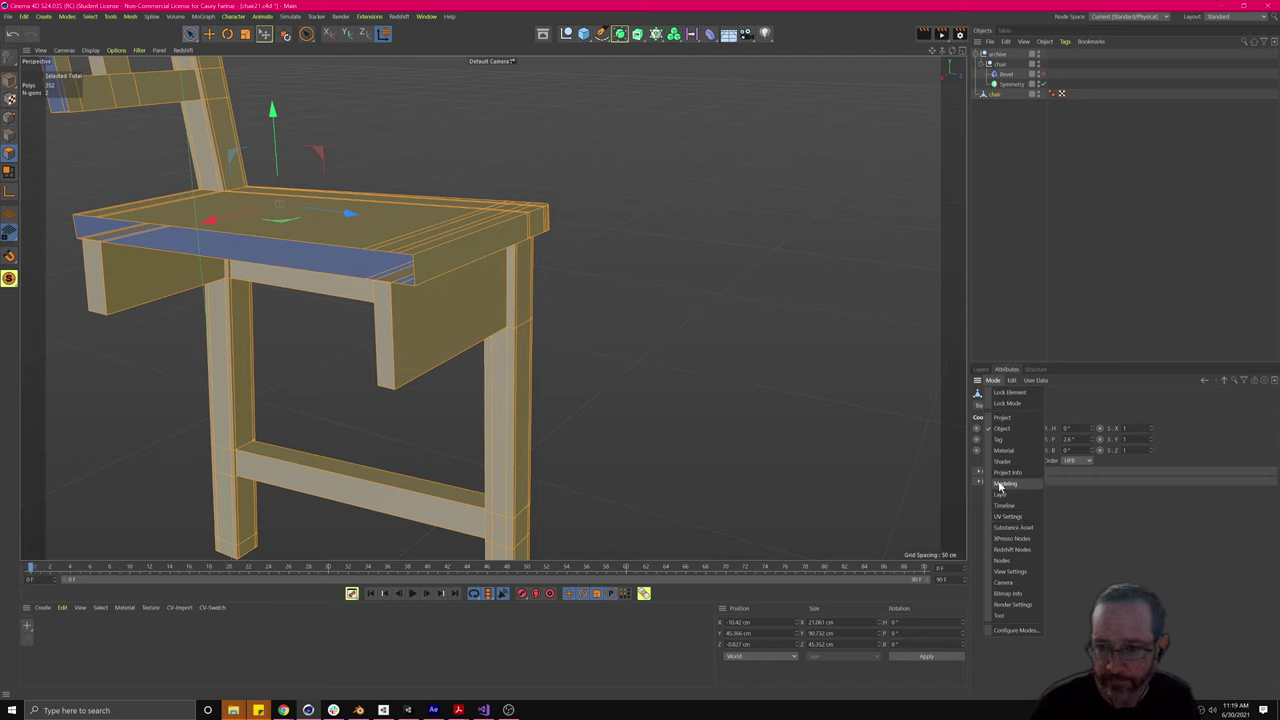
left_click(1018, 376)
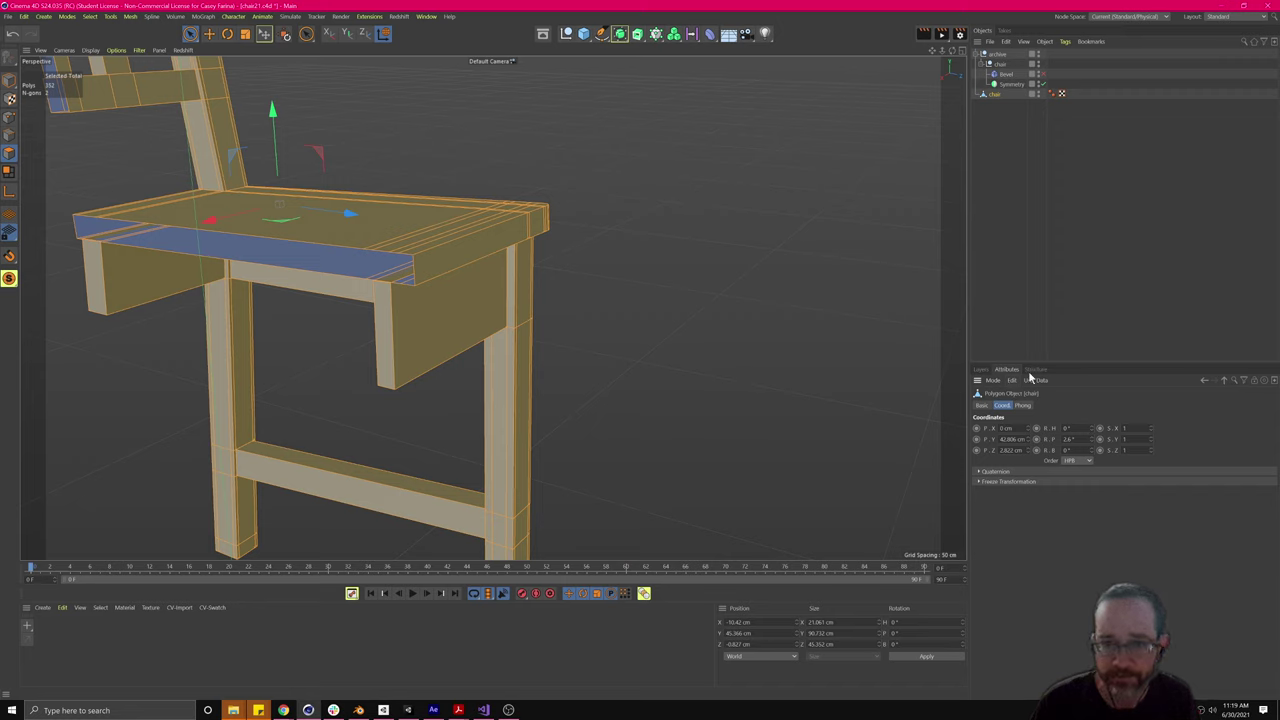
left_click(427, 17)
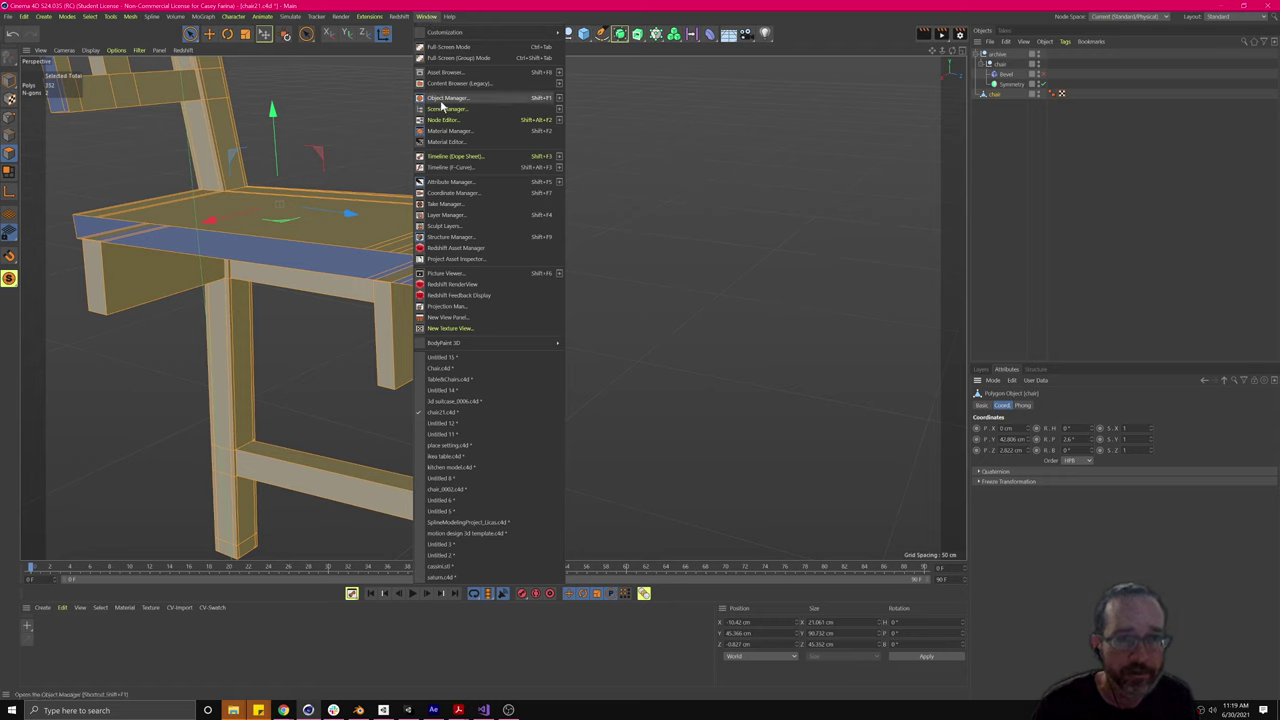
mouse_move(447, 37)
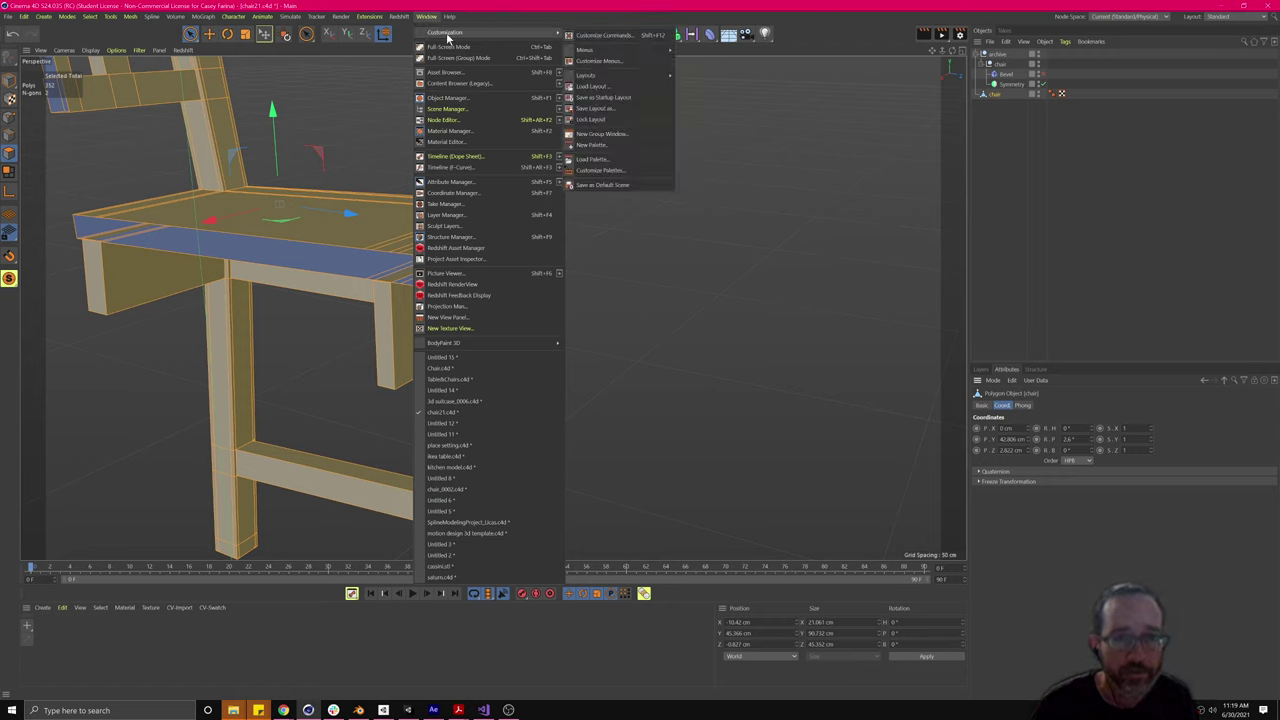
left_click(600, 147)
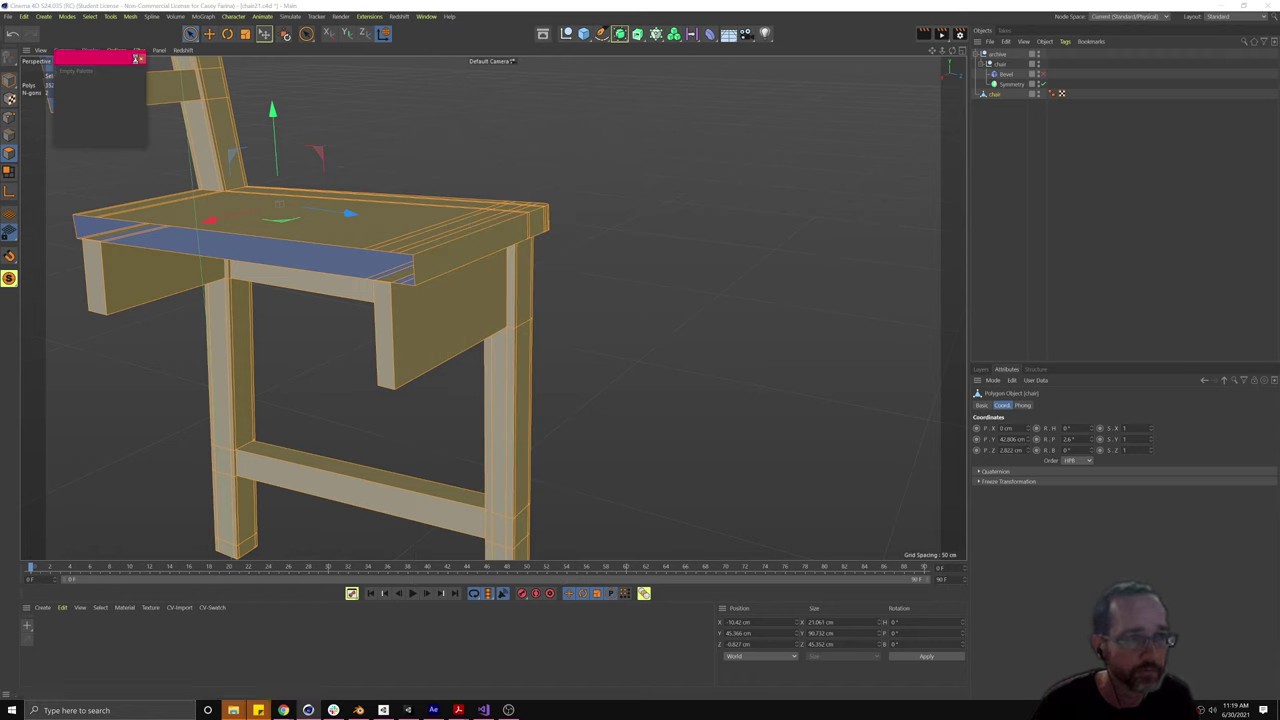
left_click(140, 59)
Step: Create a new group window and dock it above the viewport
left_click(426, 16)
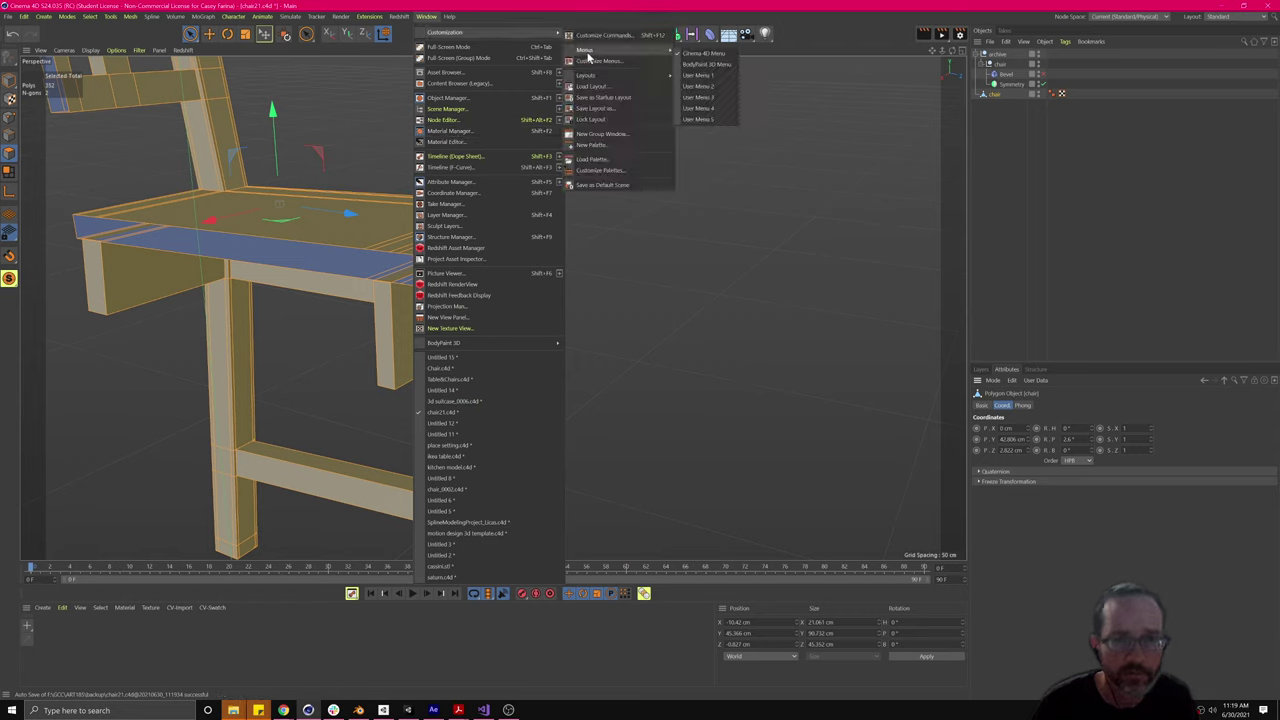
mouse_move(591, 78)
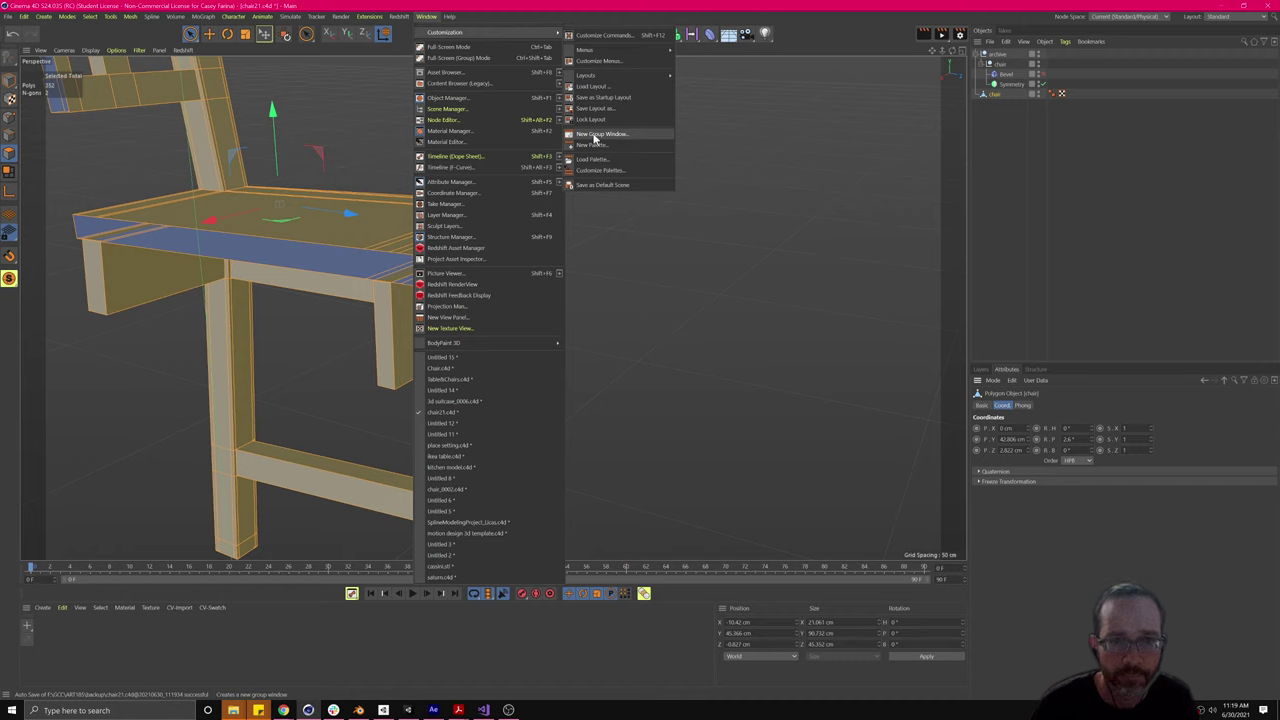
left_click(594, 136)
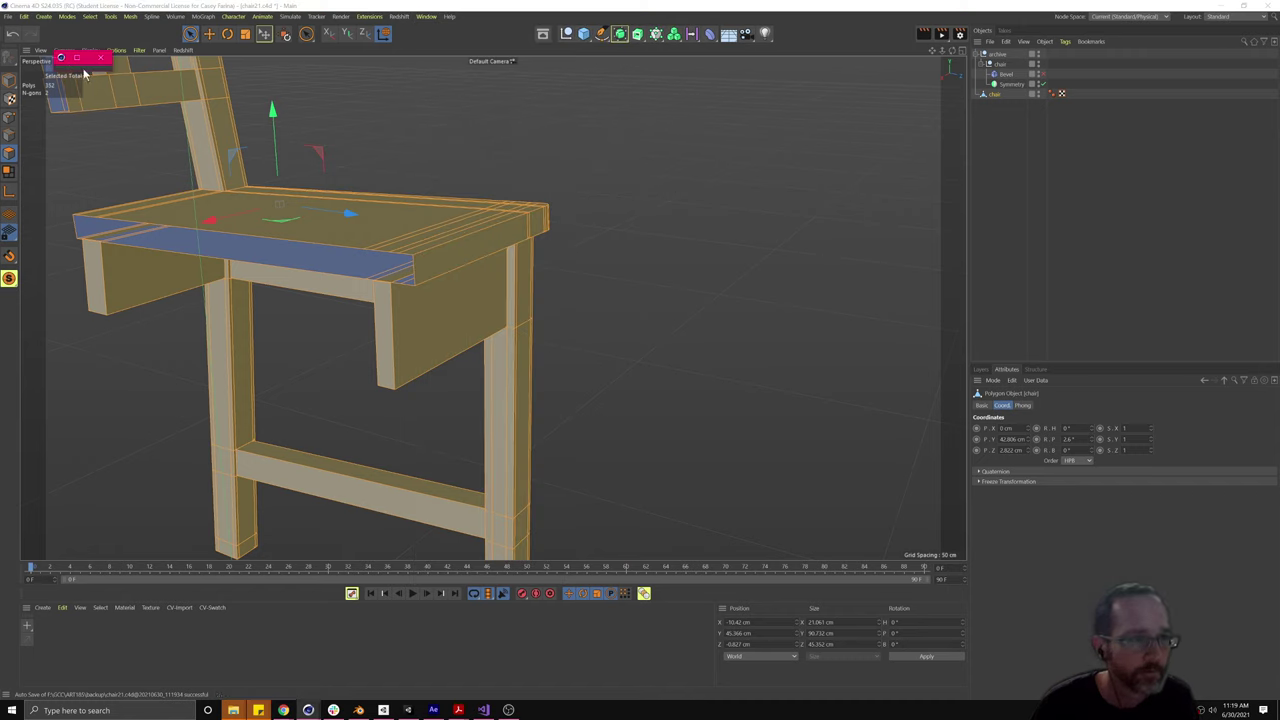
left_click_drag(90, 72, 82, 63)
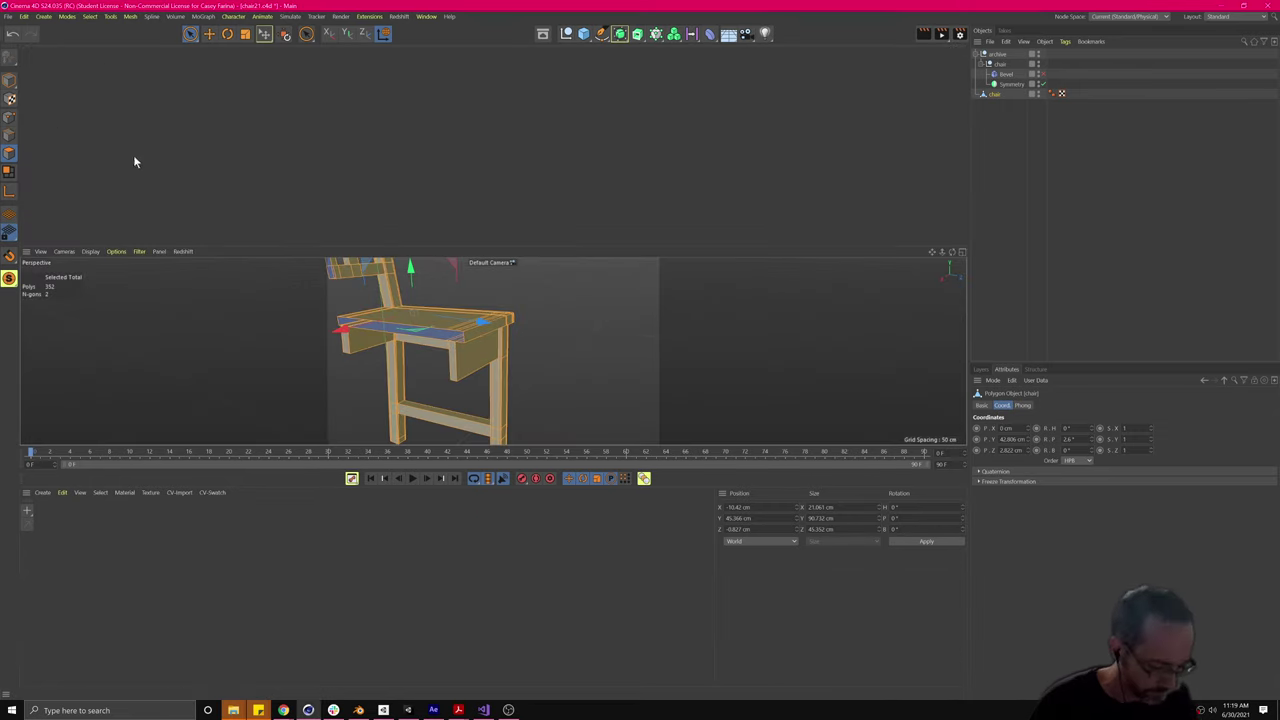
Step: Undock the group window, restore most of the viewport's height, and make the floating window taller
left_click(39, 52)
left_click(44, 54)
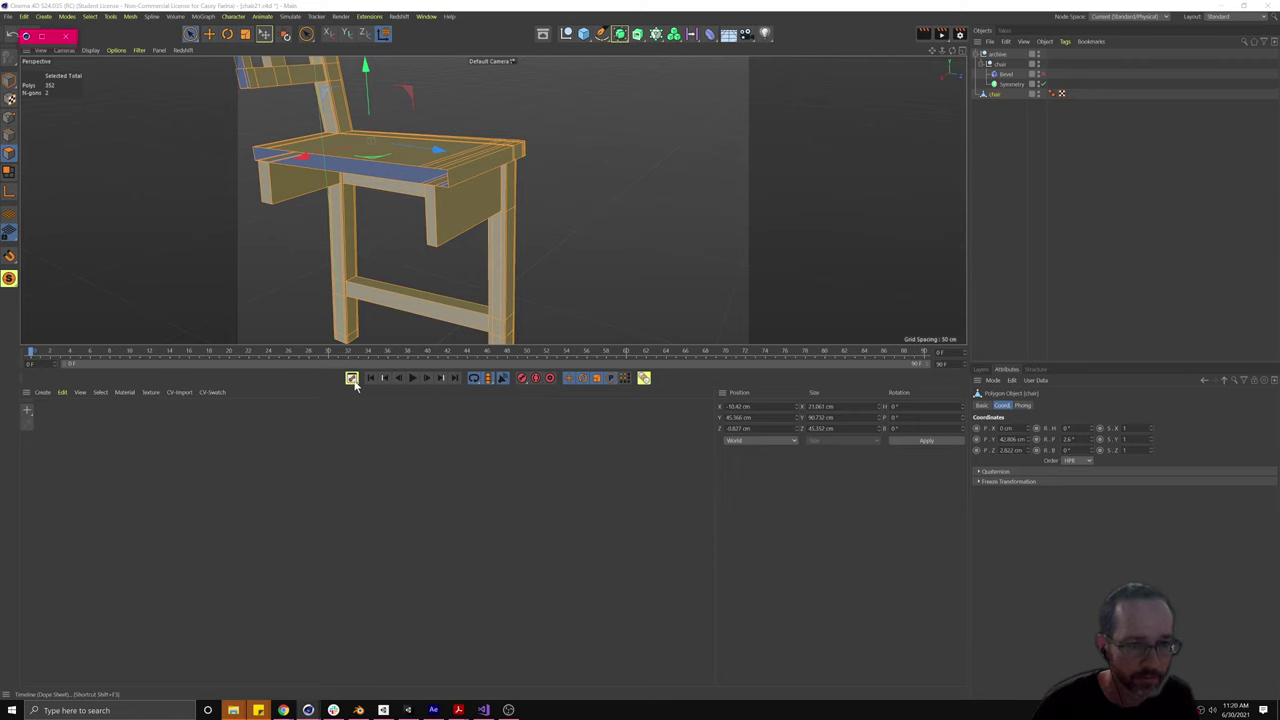
left_click_drag(348, 386, 331, 553)
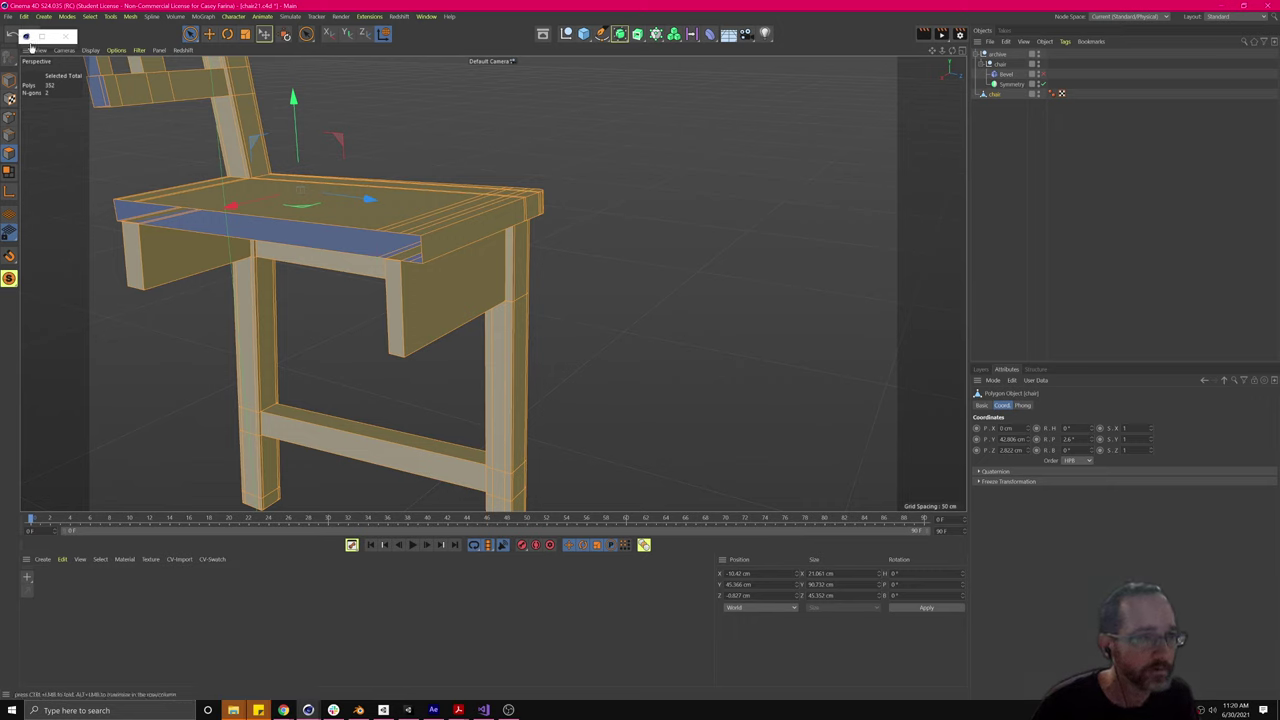
left_click(26, 37)
left_click(31, 70)
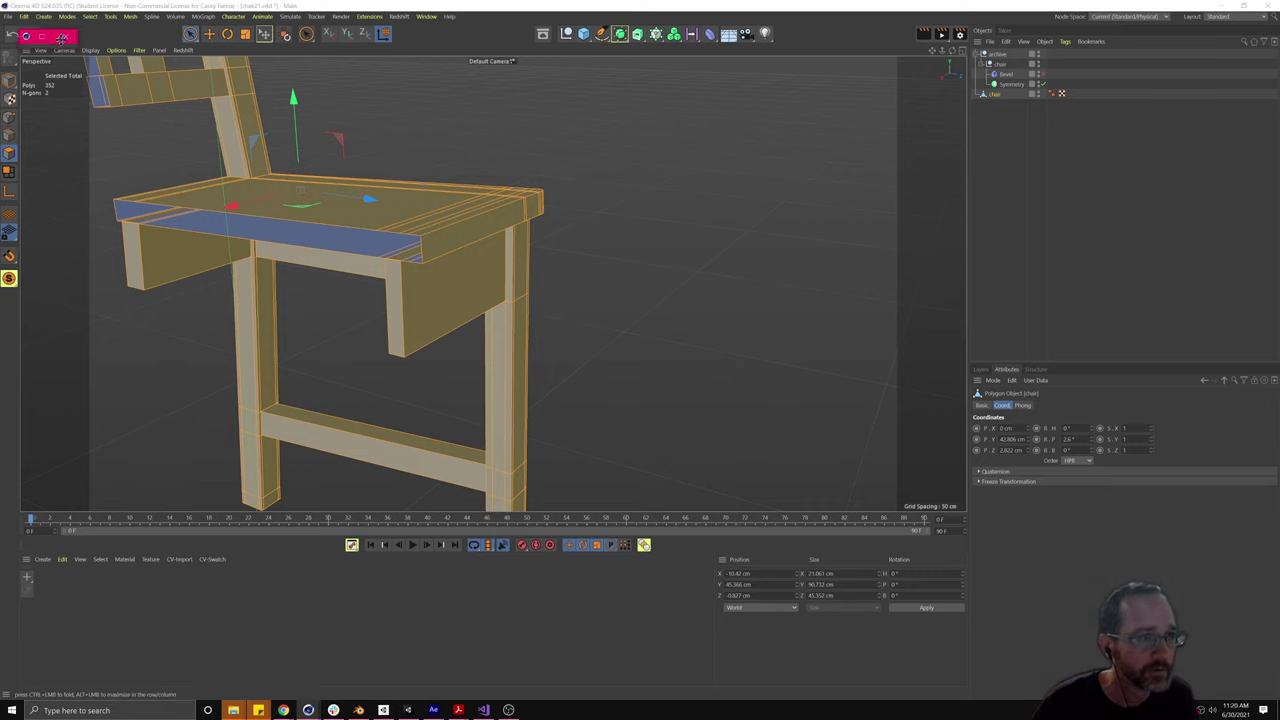
left_click_drag(59, 47, 59, 227)
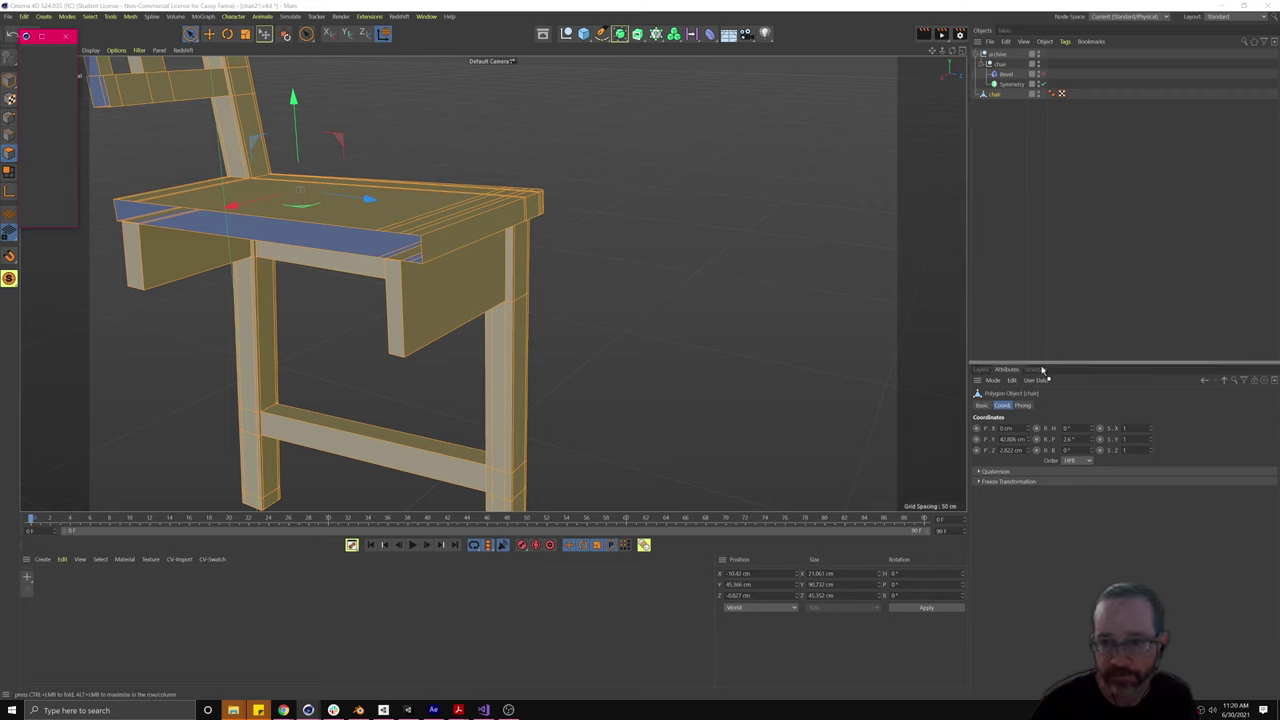
Step: Dock the group window between the Object Manager and the Attribute Manager
left_click_drag(1042, 368, 1042, 364)
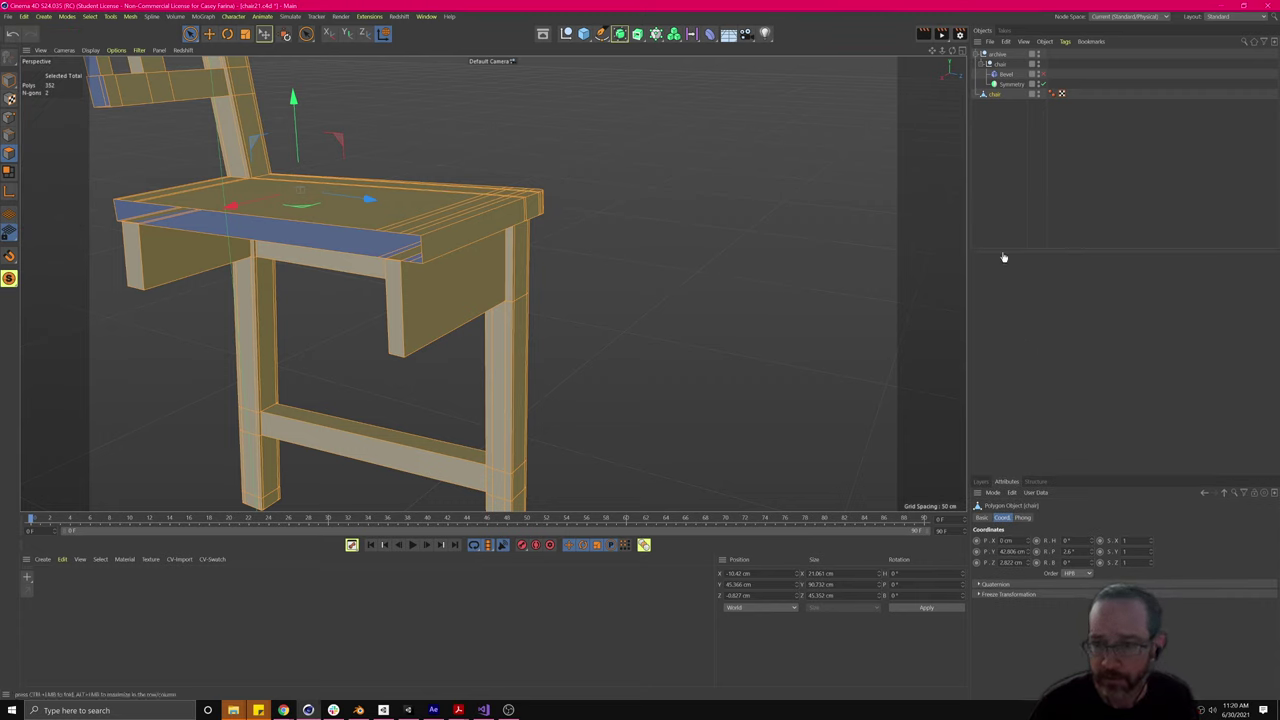
right_click(1040, 347)
left_click(1005, 321)
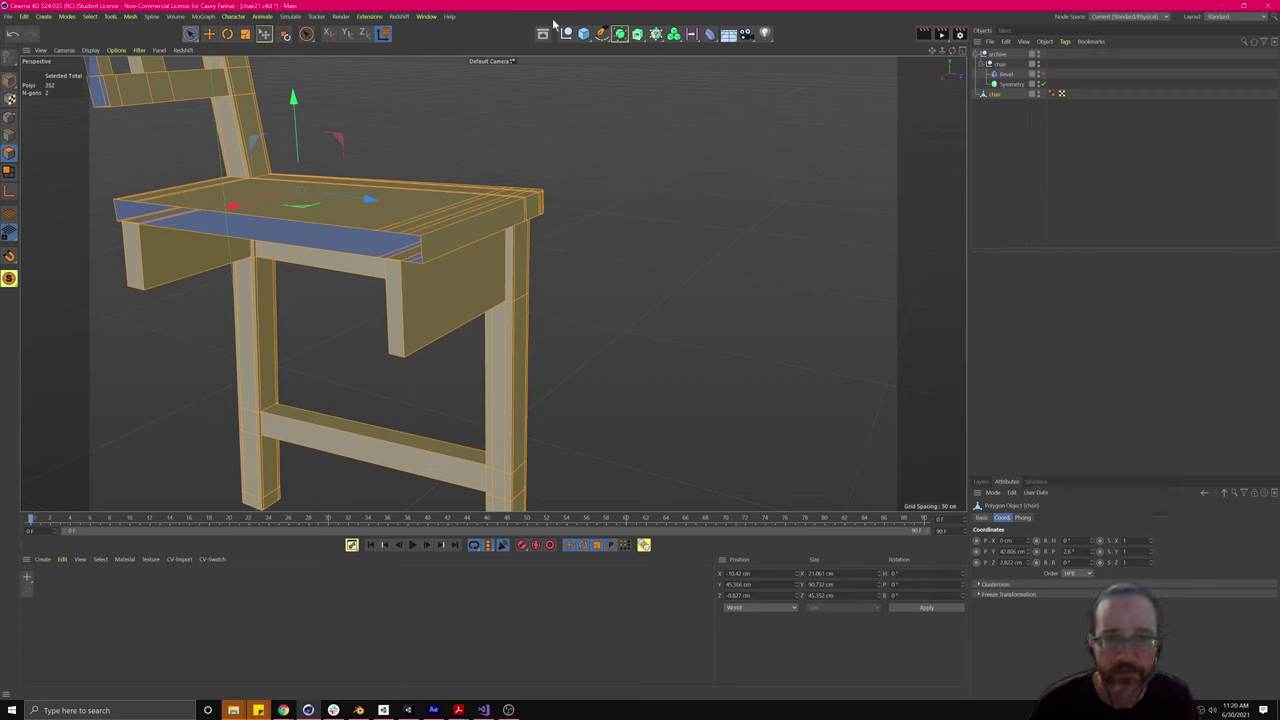
Step: Open a second Attribute Manager and dock it in the empty area below the Object Manager
left_click(426, 16)
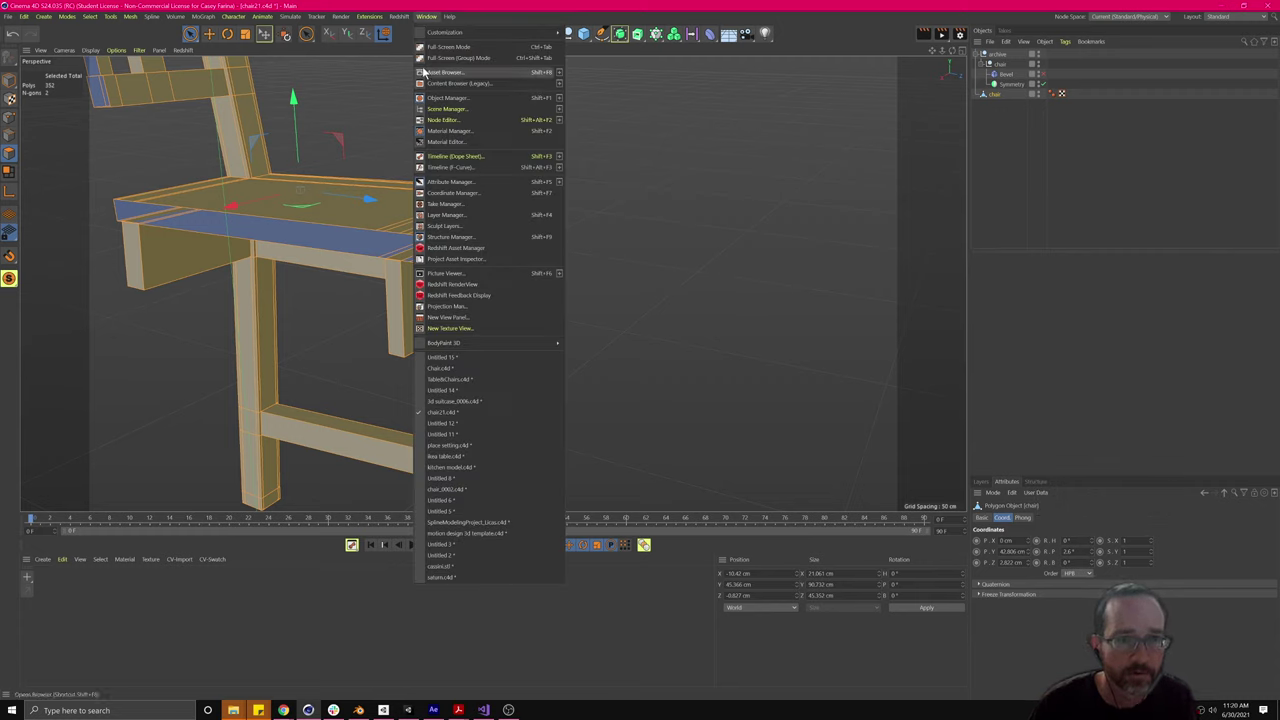
left_click(561, 184)
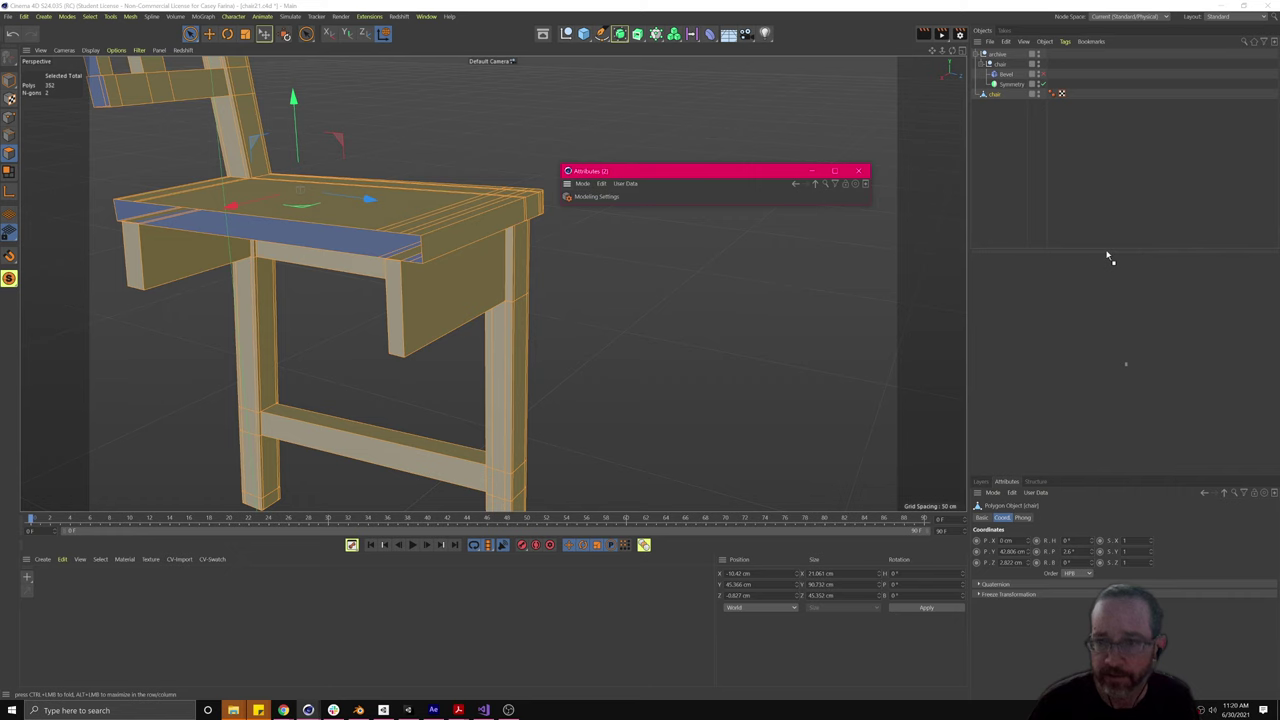
left_click_drag(1107, 254, 1109, 256)
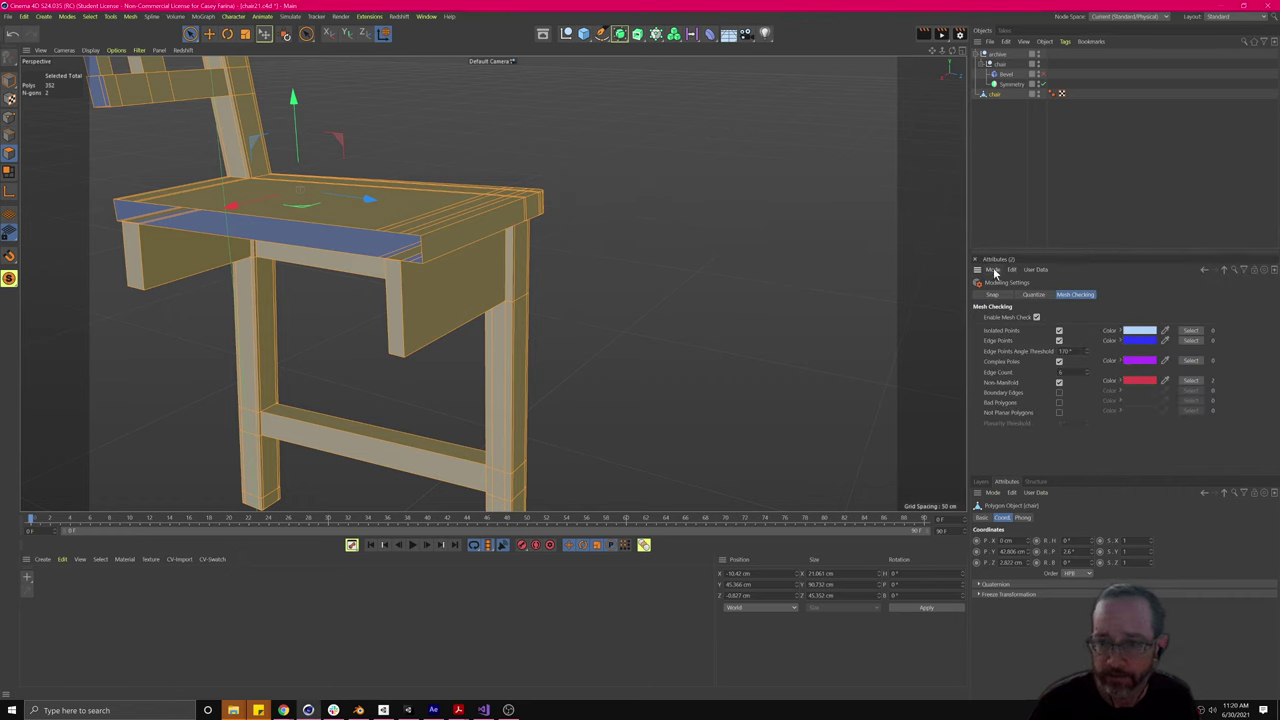
Step: Lock the second Attribute Manager on the Mesh Checking settings and enlarge the original Attribute Manager below it
left_click(995, 273)
left_click(1079, 320)
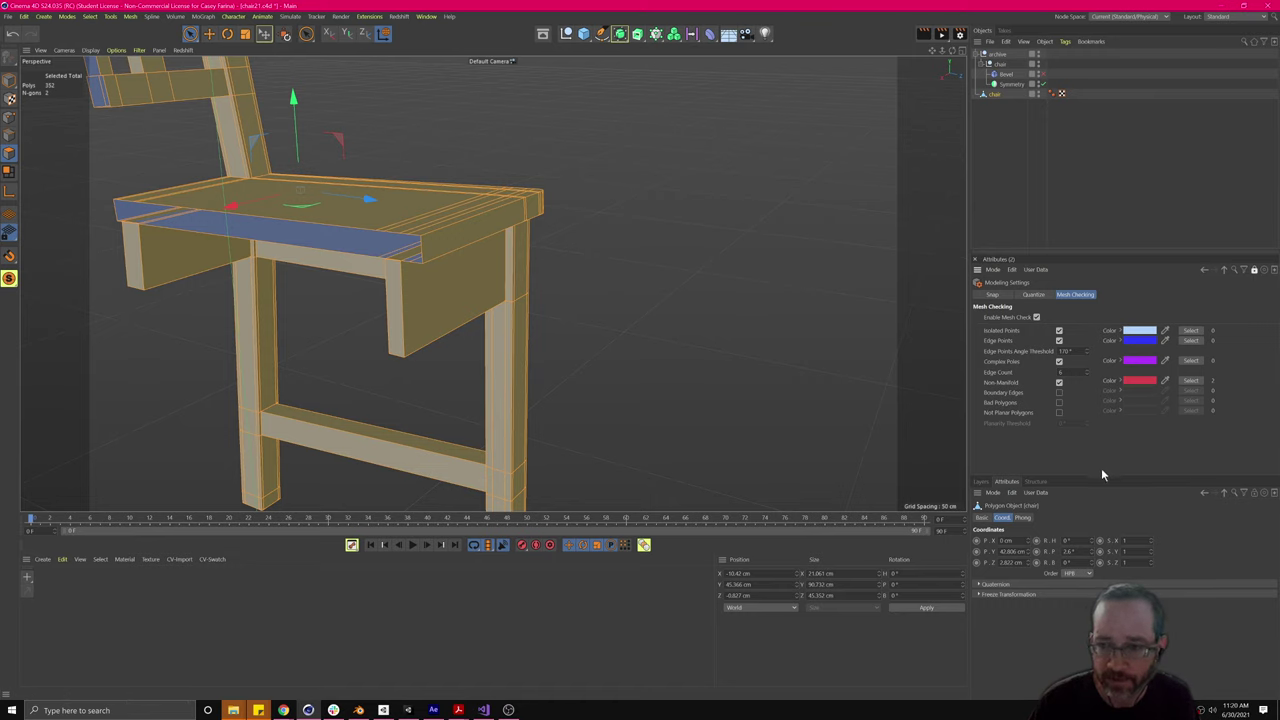
left_click_drag(1104, 475, 1104, 438)
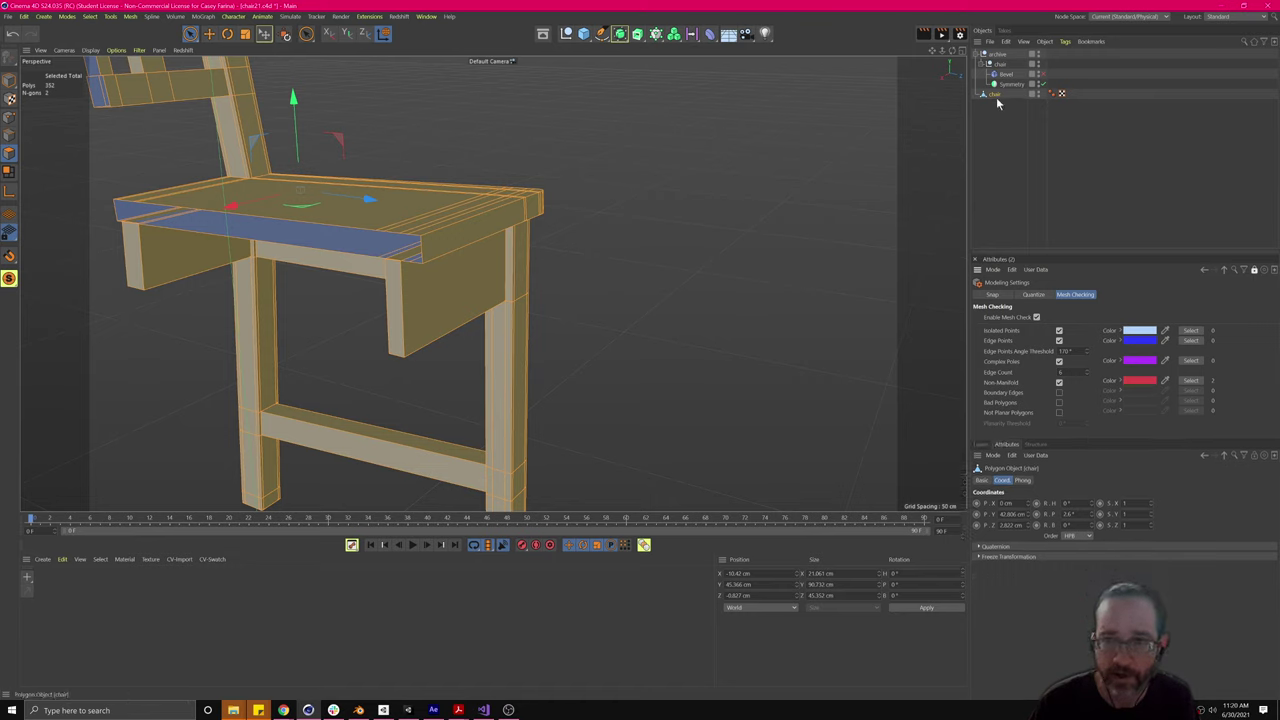
Step: Test the locked Mesh Checking settings by deselecting everything, choosing other objects in the hierarchy, and reselecting the polygon object chair
key("ctrl+shift+a")
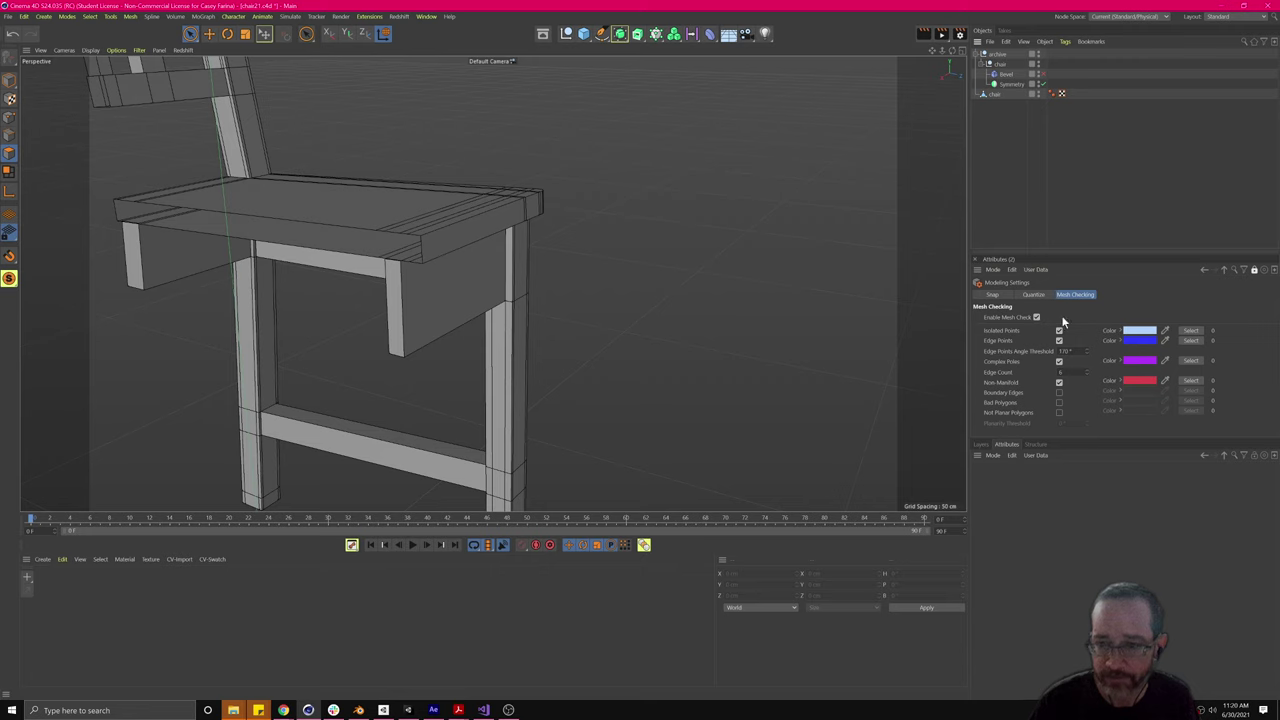
left_click(999, 77)
left_click(1000, 64)
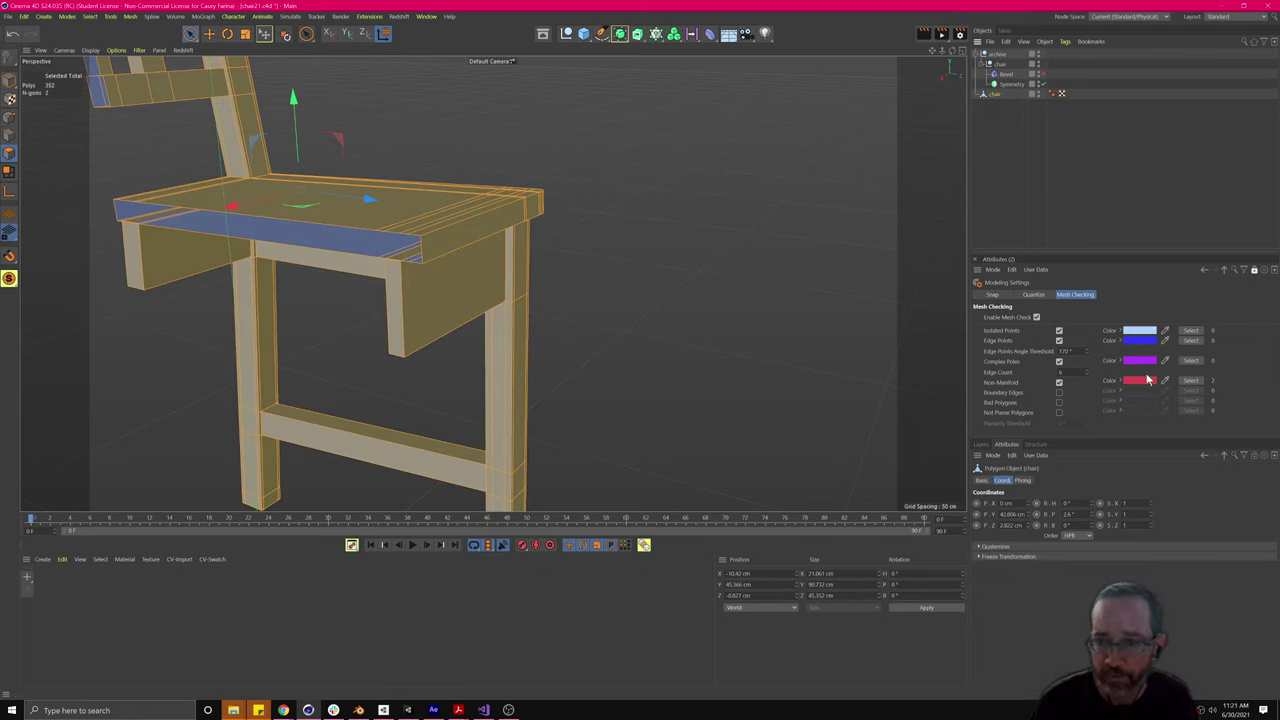
mouse_move(434, 251)
left_mouse_down("alt")
mouse_move(480, 243)
mouse_move(449, 249)
left_mouse_up("alt")
left_click(1009, 120)
left_click(997, 94)
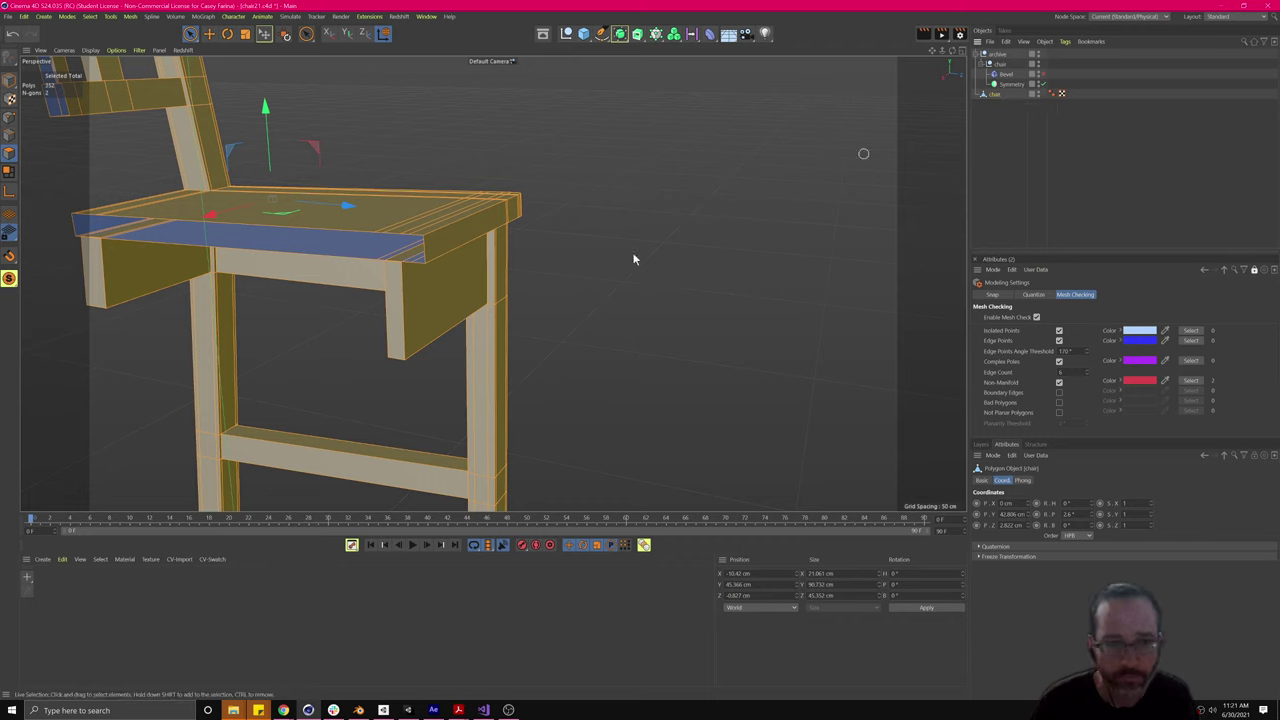
Step: Clear the polygon selection on the chair
left_click(133, 397)
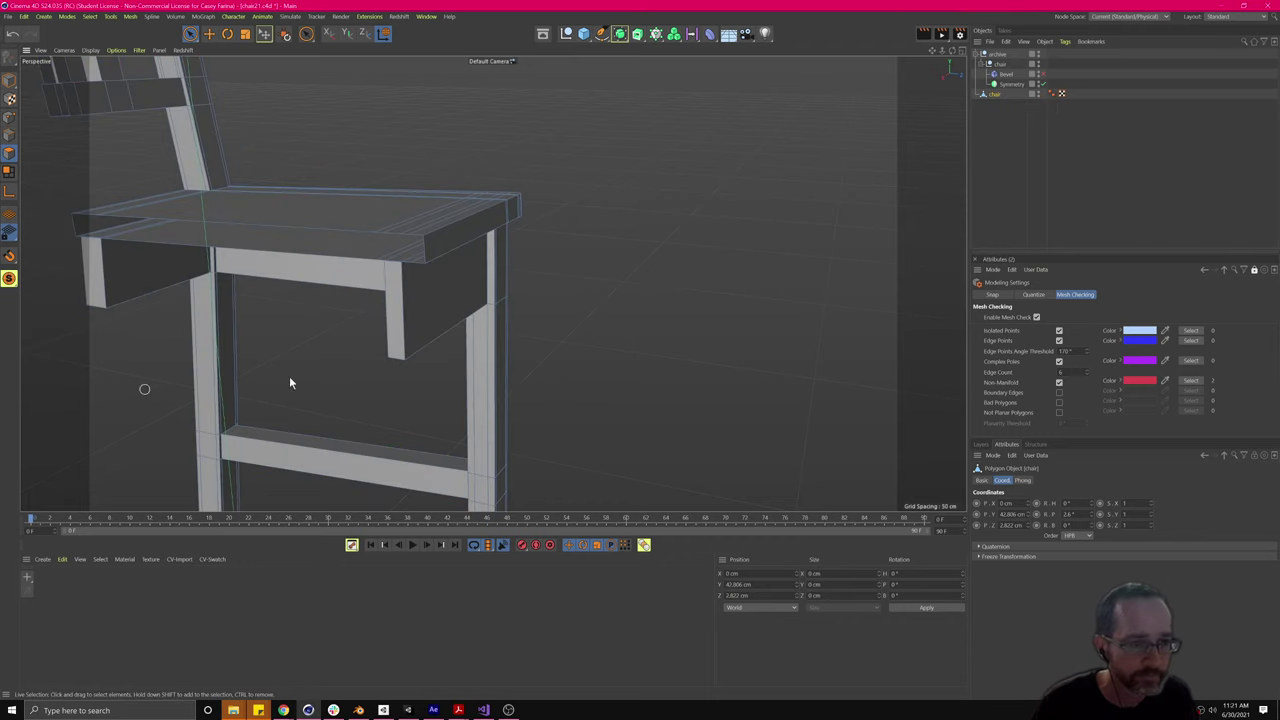
middle_click_drag(738, 291, 862, 219, "alt")
scroll(838, 230, "down", 3)
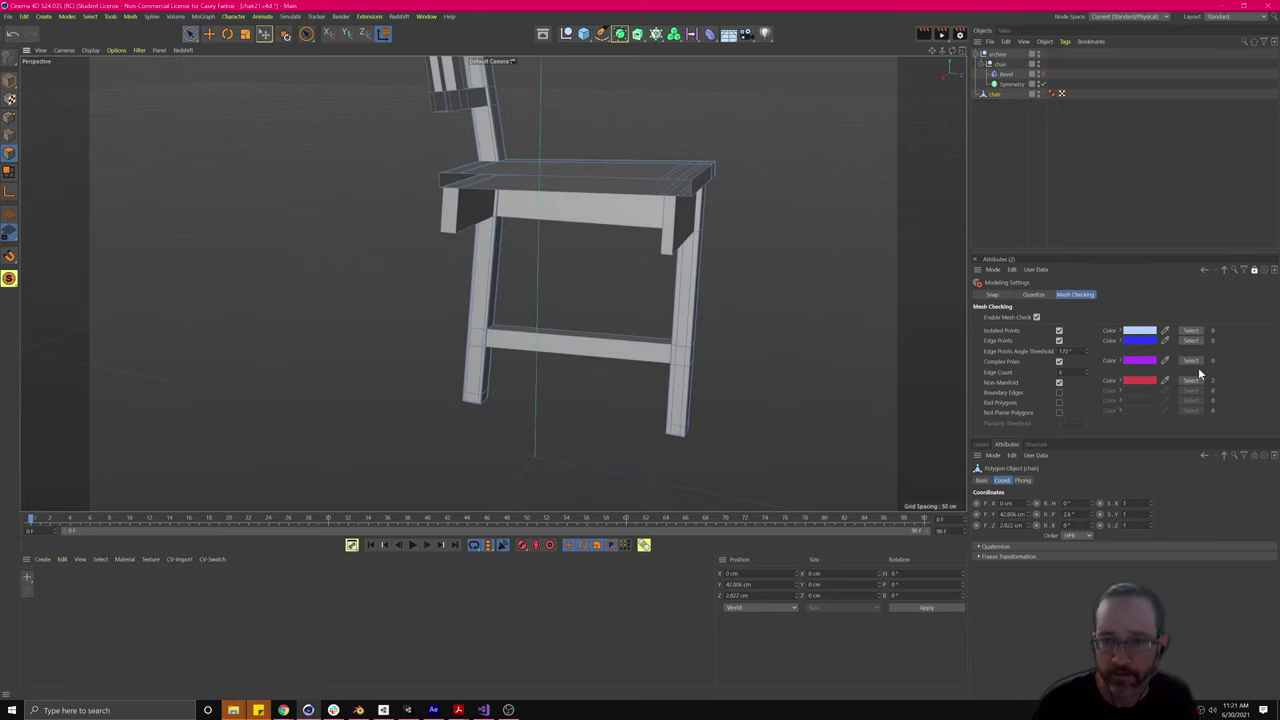
Step: Toggle Enable Mesh Check off and on, and briefly show the chair's Boundary Edges before hiding them again
left_click(1036, 317)
left_click(1036, 317)
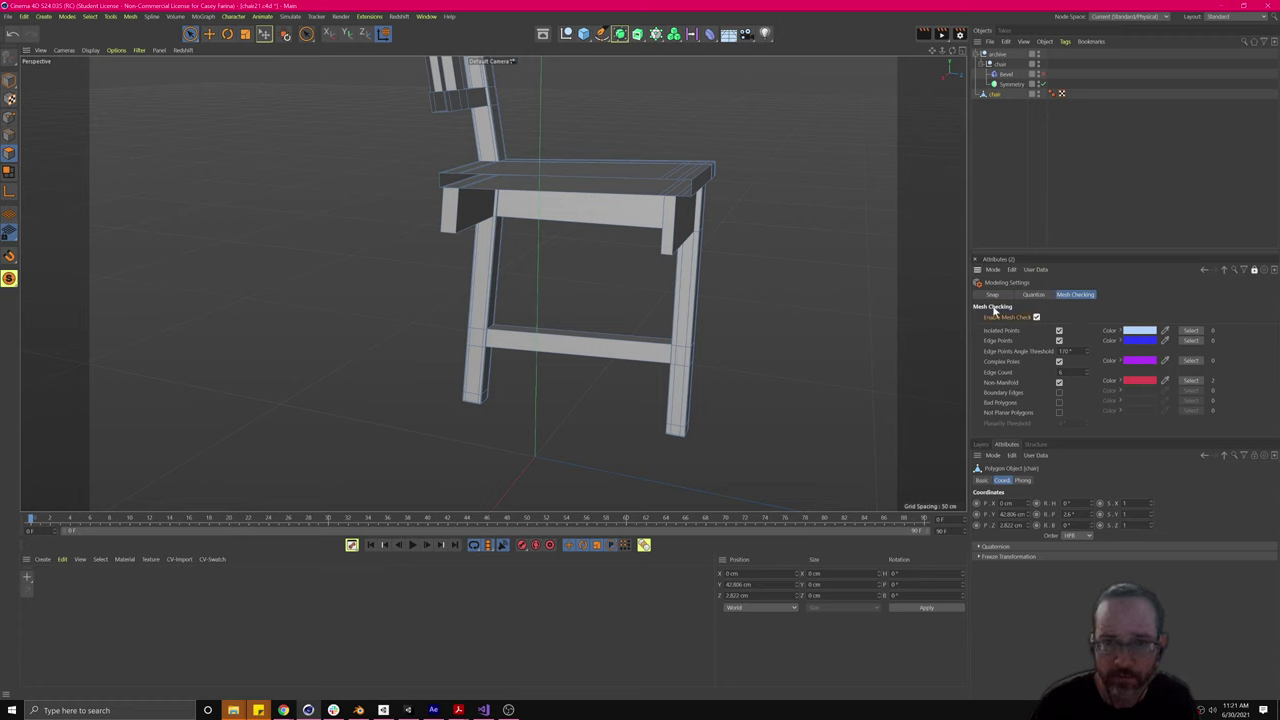
left_click(1059, 392)
left_click_drag(850, 245, 786, 334, "alt")
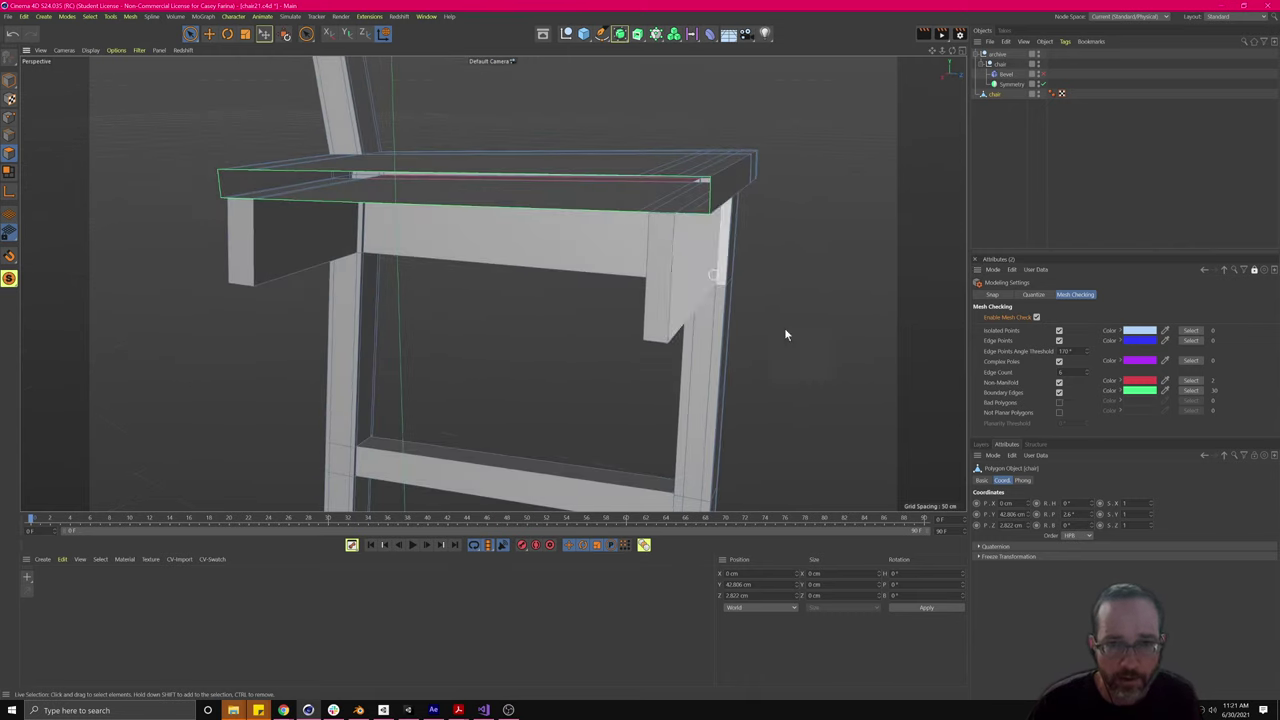
left_click(1060, 393)
Step: Turn off the Isolated Points, Edge Points and Complex Poles checks, leaving only Non-Manifold highlighted on the chair
left_click_drag(642, 226, 649, 229, "alt")
right_click_drag(601, 193, 754, 213, "alt")
left_click_drag(754, 218, 776, 181, "alt")
scroll(786, 200, "down", 3)
scroll(777, 203, "up", 3)
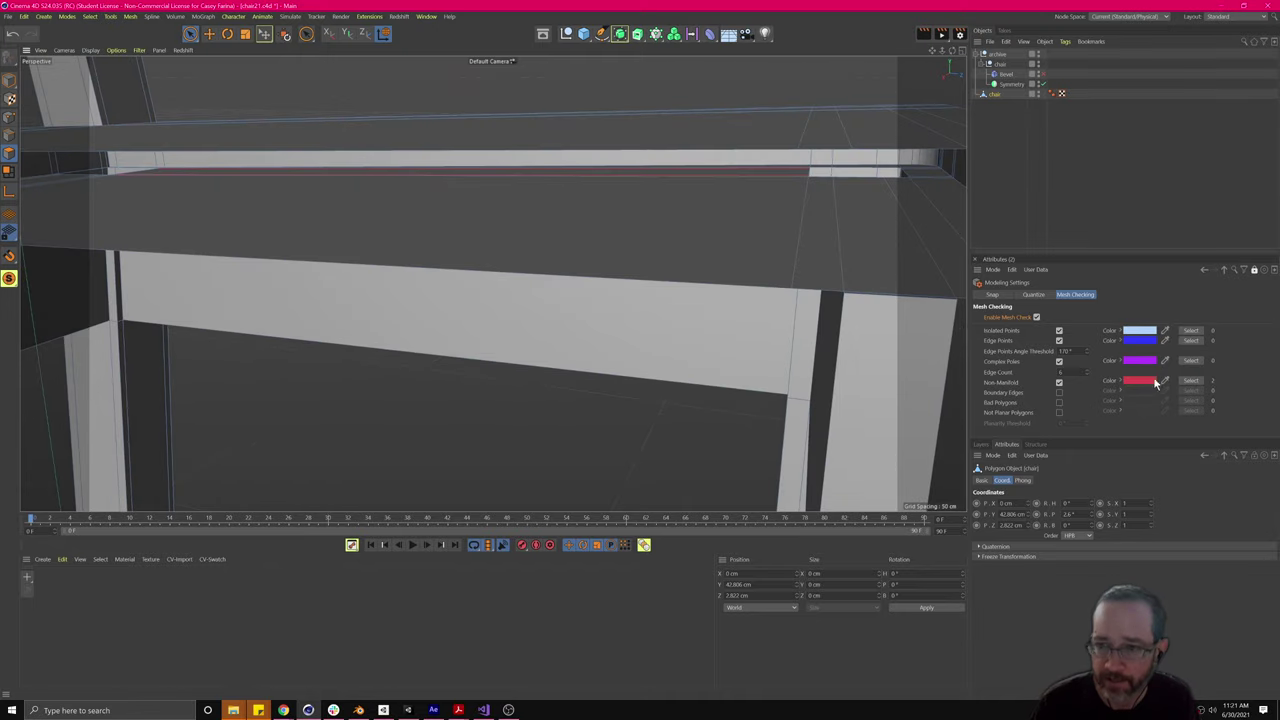
left_click(1059, 330)
left_click(1059, 340)
left_click(1059, 361)
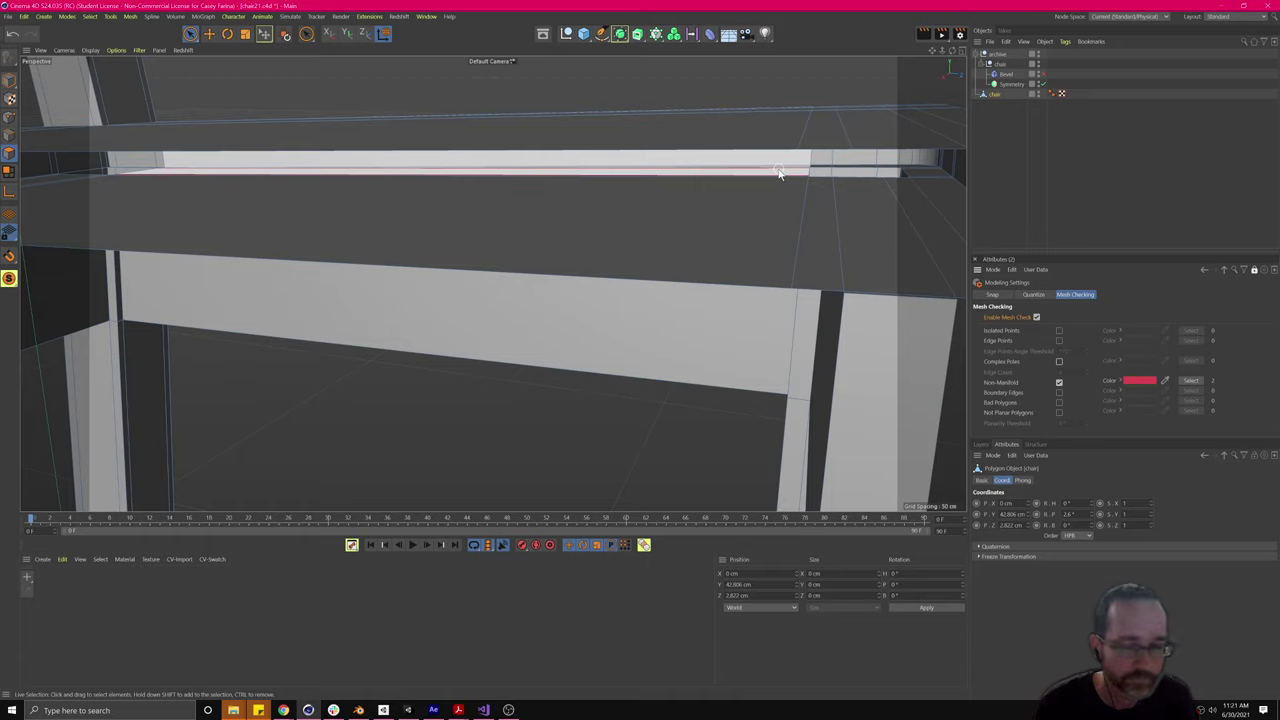
Step: Select the internal polygon between the red non-manifold edges under the seat and delete it
scroll(779, 173, "up", 6)
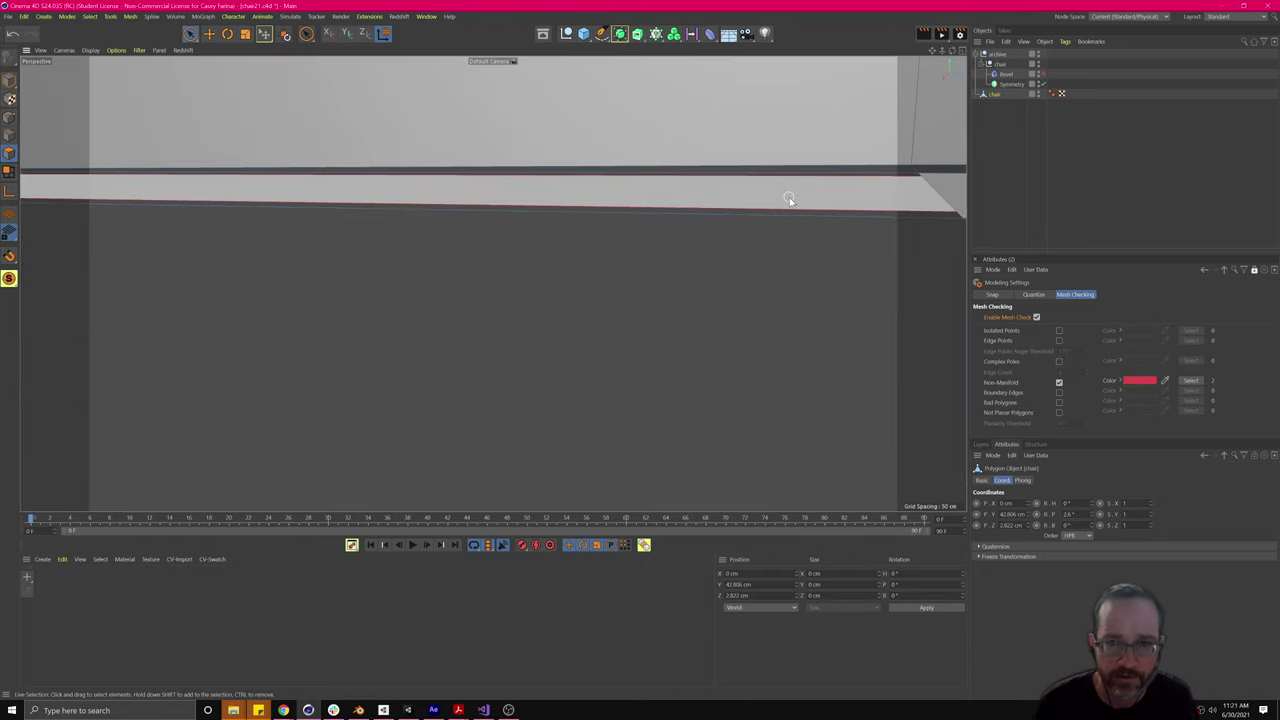
left_click(789, 200)
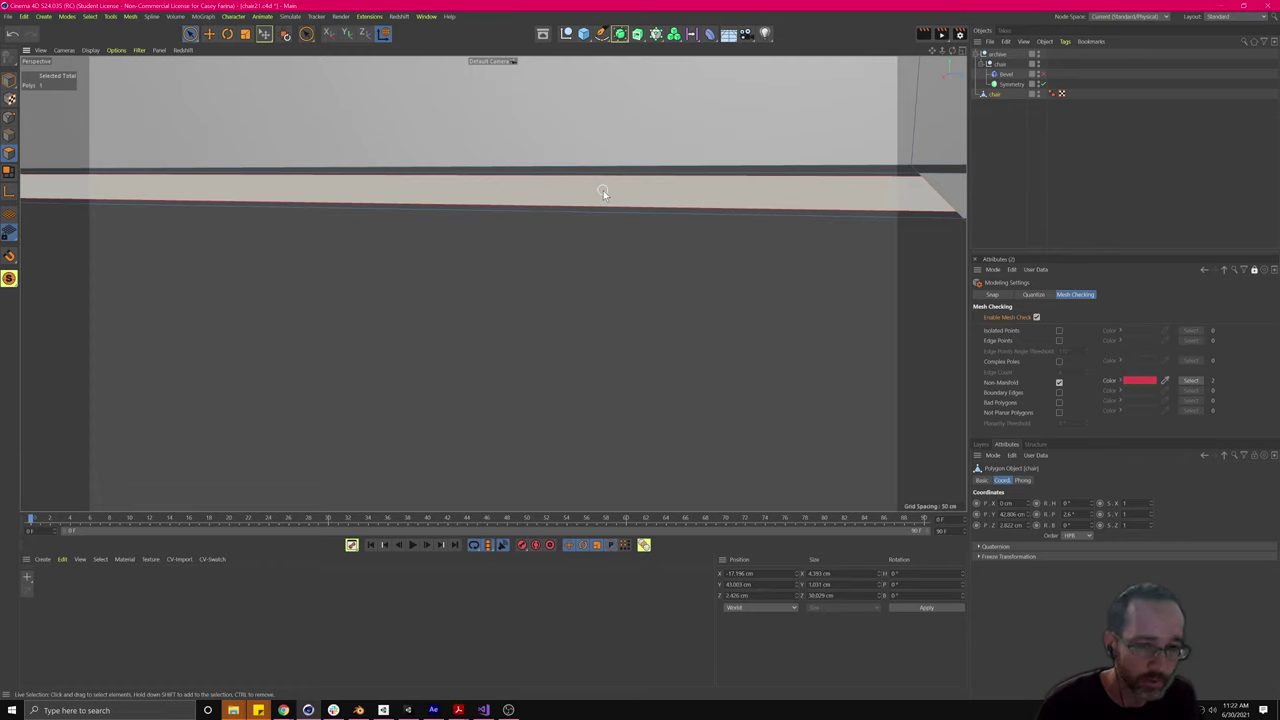
left_click(570, 192)
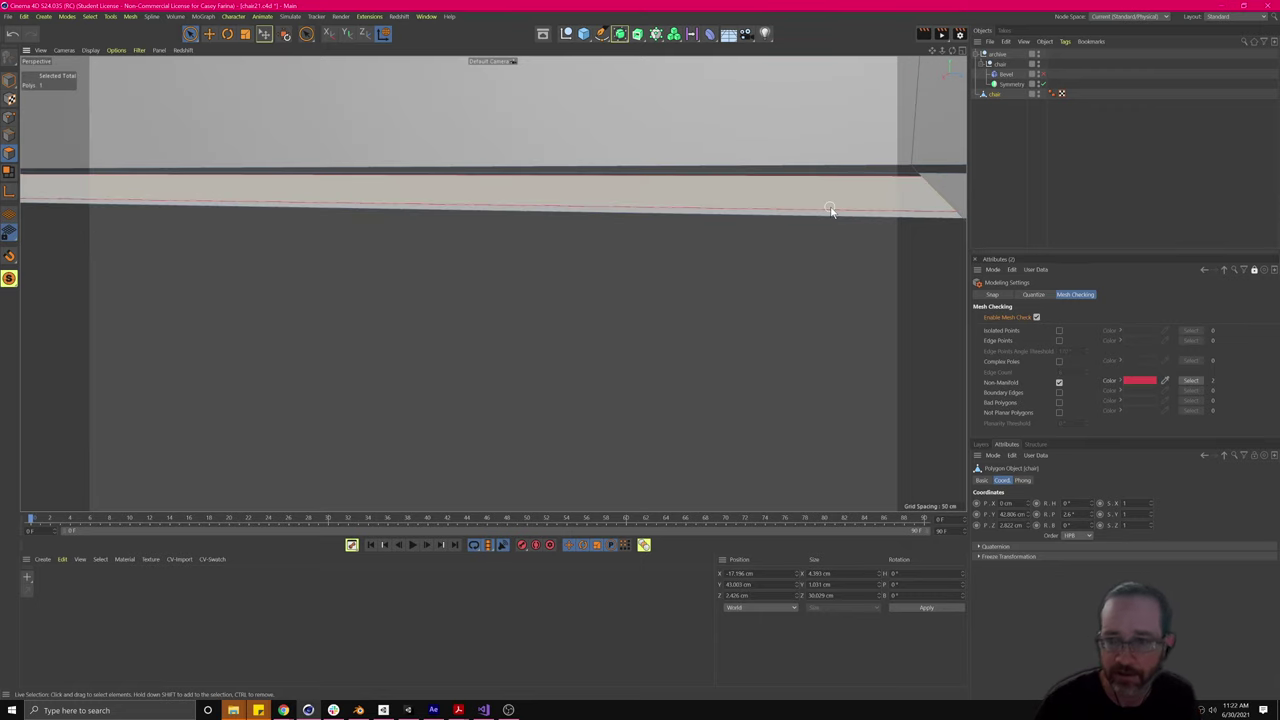
key("Delete")
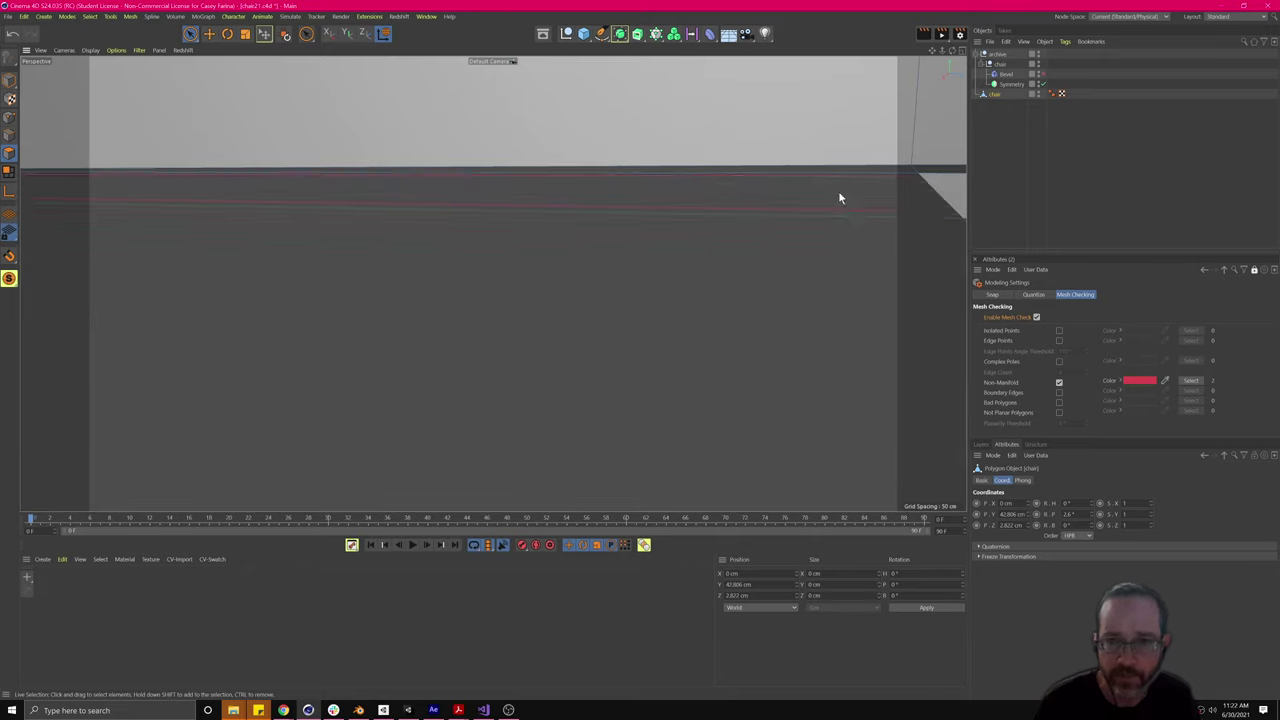
key("ctrl+z")
key("ctrl+z")
key("ctrl+z")
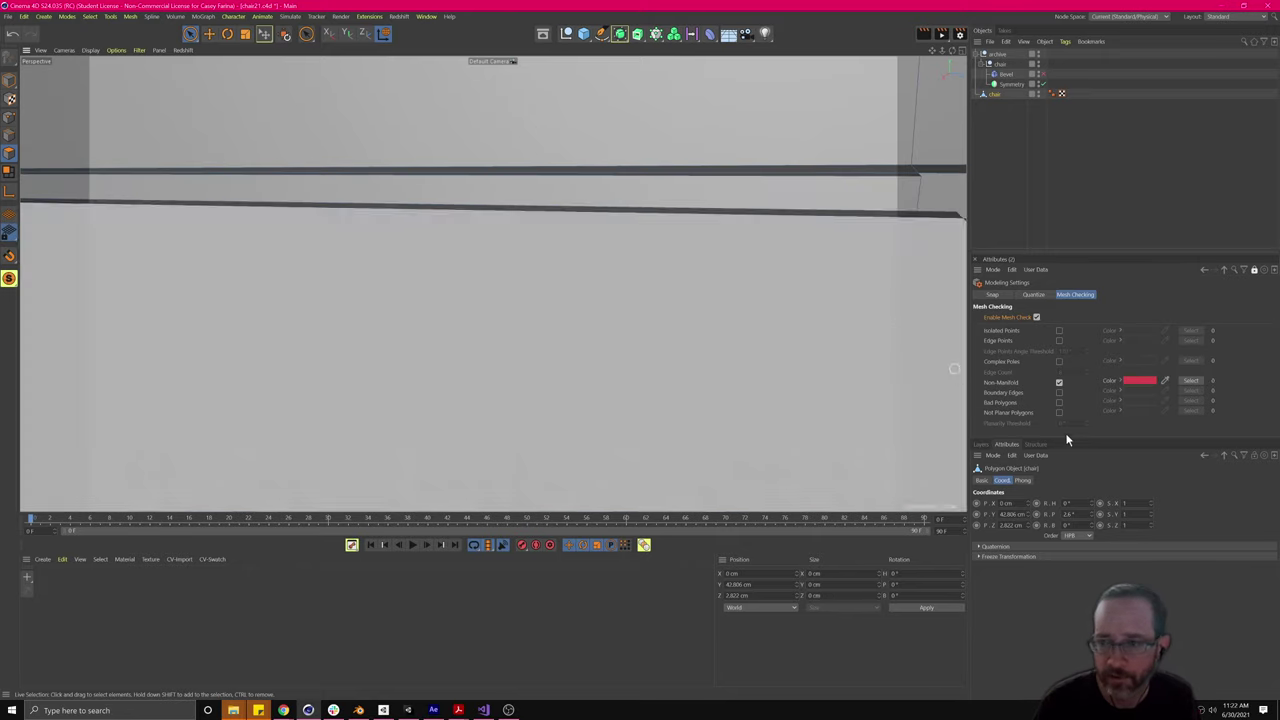
Step: Select the seat underside polygon above the front apron and recheck it by toggling Non-Manifold and Enable Mesh Check off and on
scroll(589, 209, "down", 5)
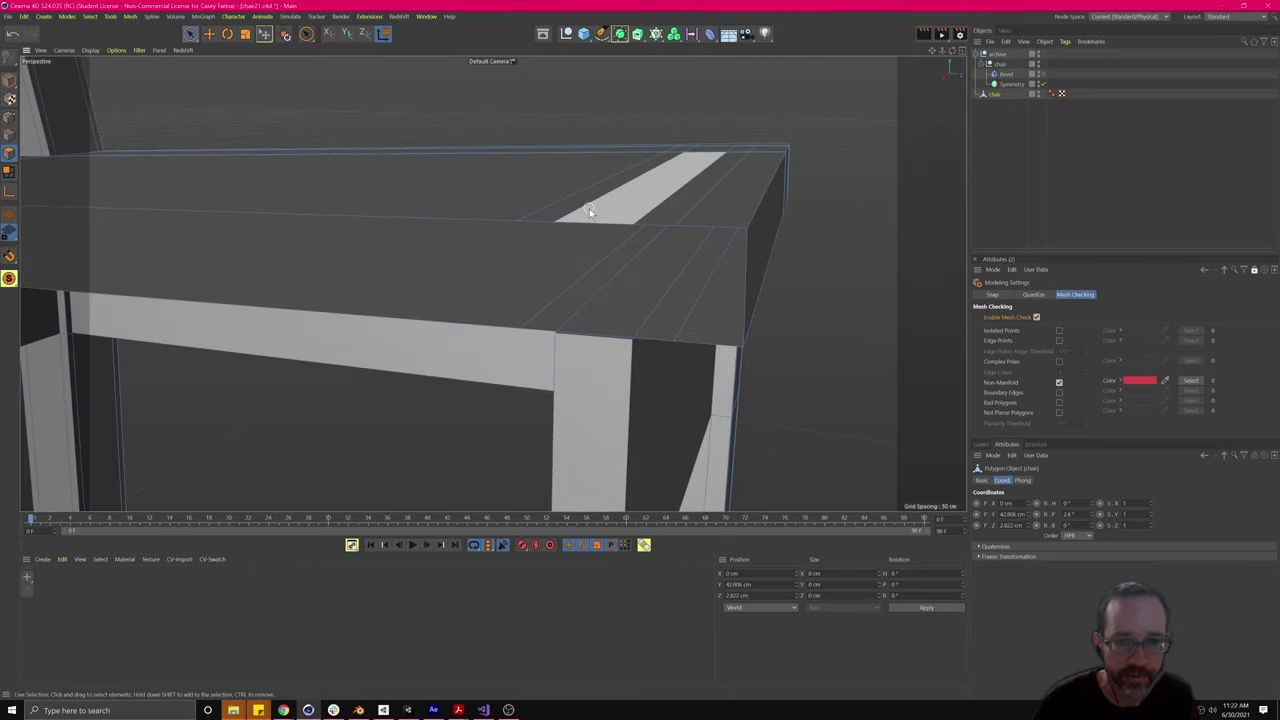
scroll(617, 283, "down", 2)
left_click_drag(700, 263, 642, 291, "alt")
left_click(640, 288)
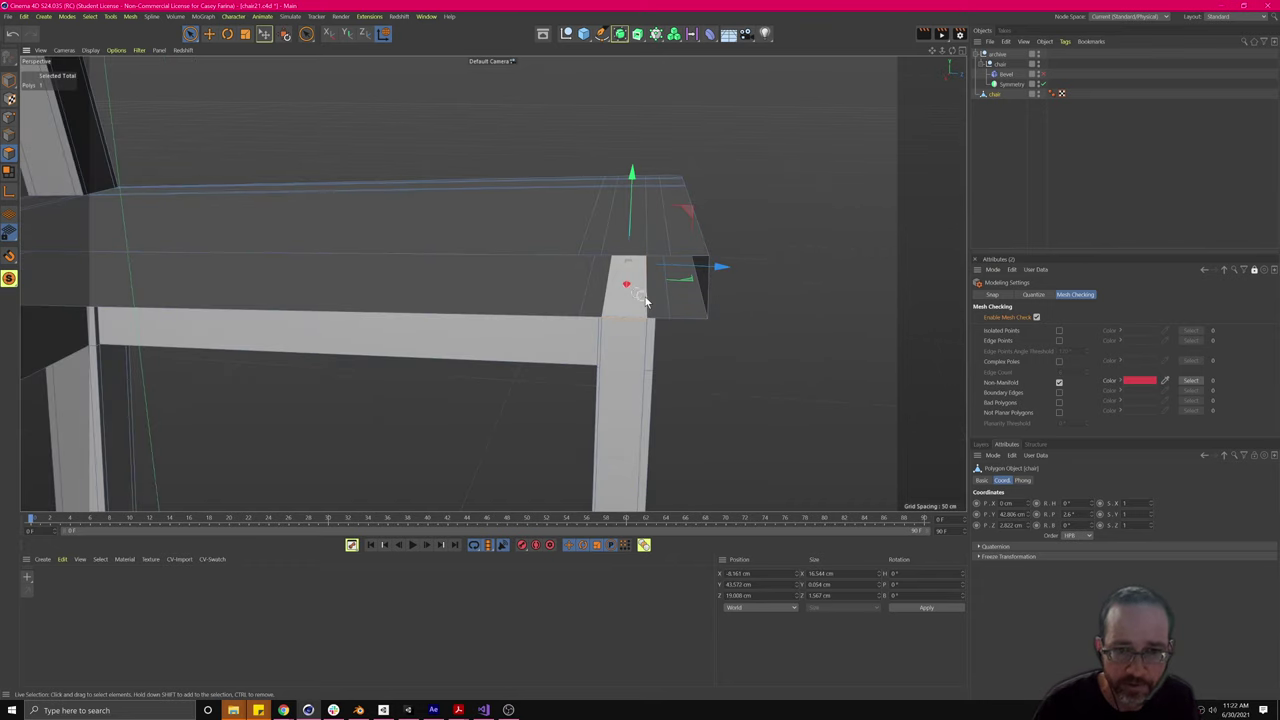
left_click(1059, 383)
left_click(1059, 383)
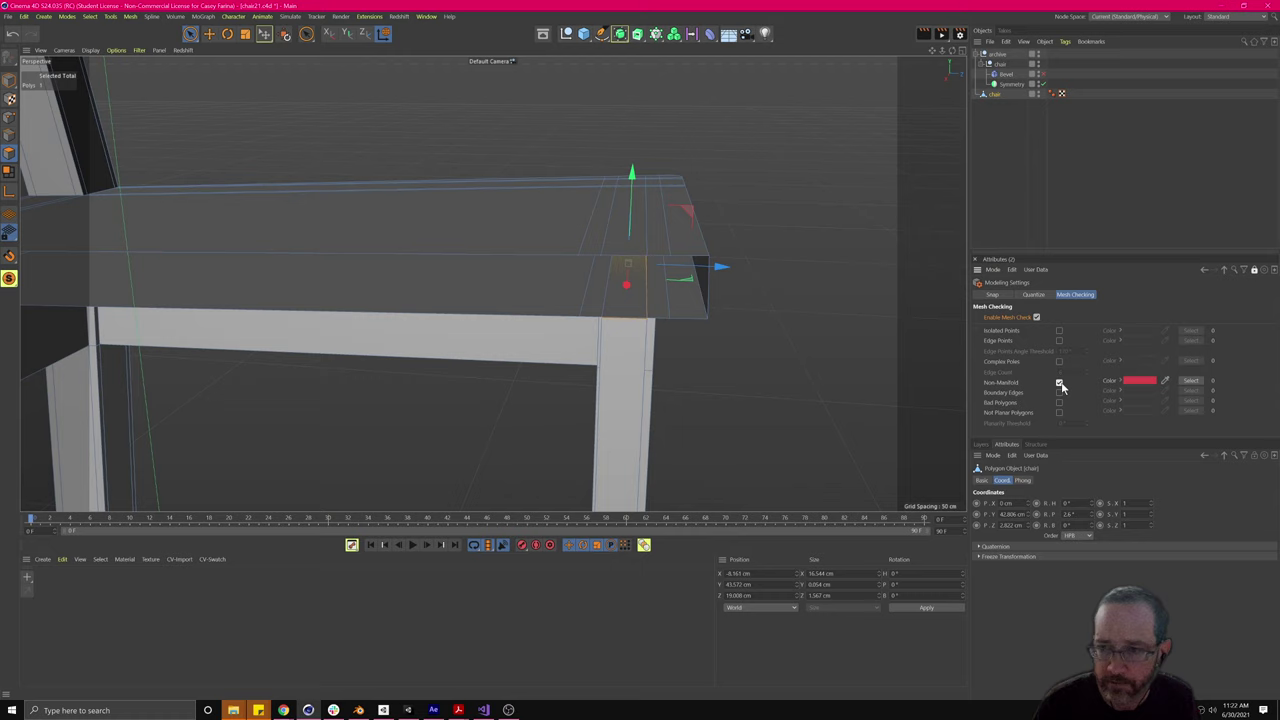
left_click(1036, 317)
left_click(1036, 317)
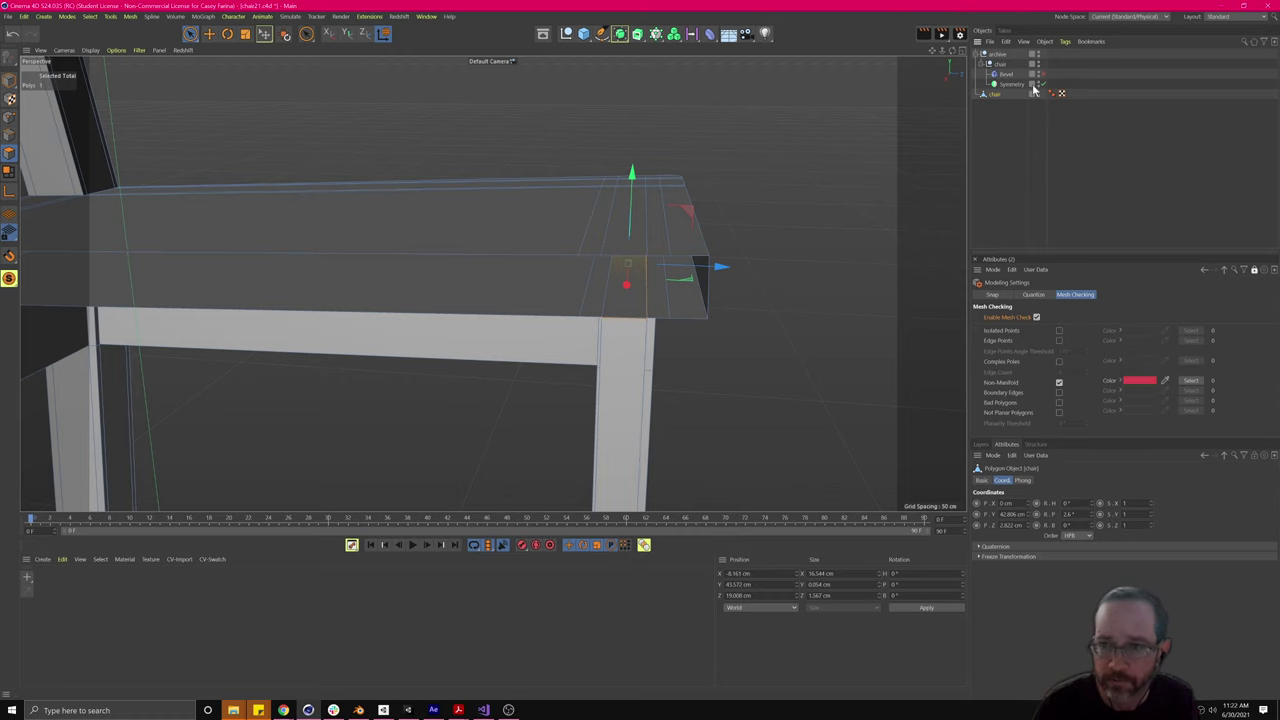
mouse_move(601, 340)
left_mouse_down("alt")
mouse_move(598, 316)
mouse_move(613, 330)
left_mouse_up("alt")
left_click(616, 323)
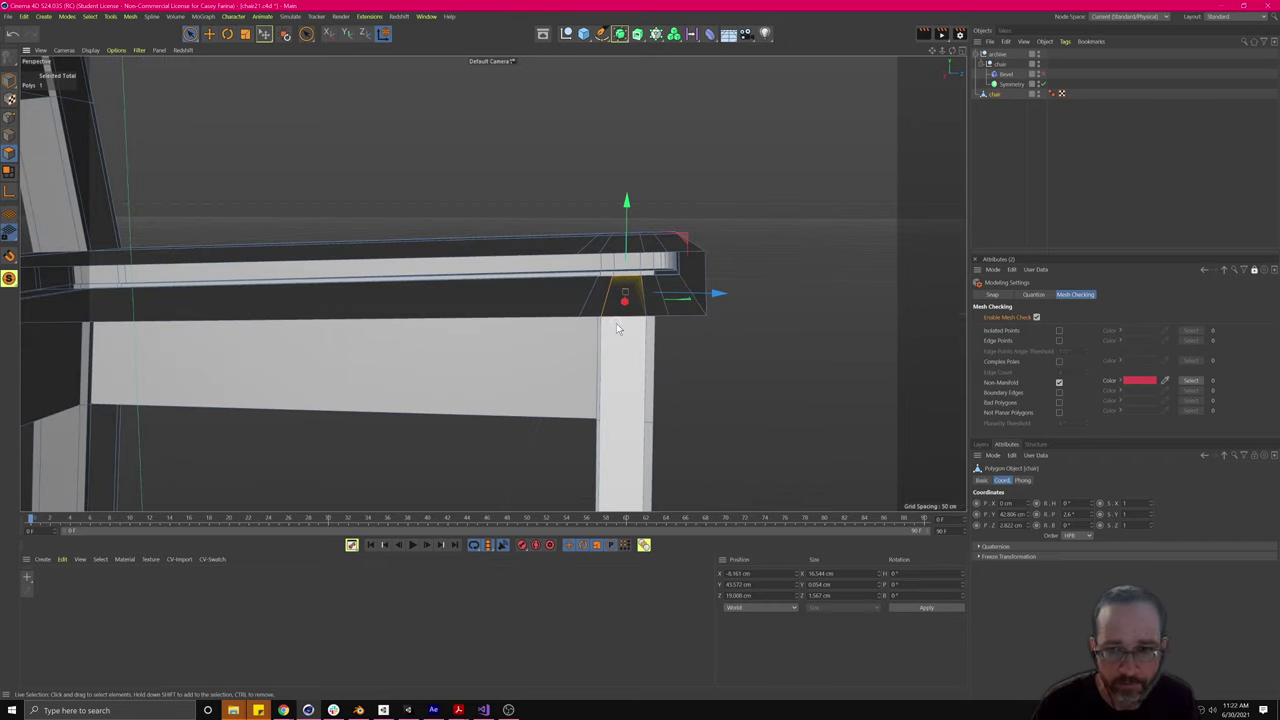
Step: Enable the Bad Polygons, Not Planar Polygons and Boundary Edges checks
left_click(1059, 402)
left_click(1059, 412)
left_click(1059, 392)
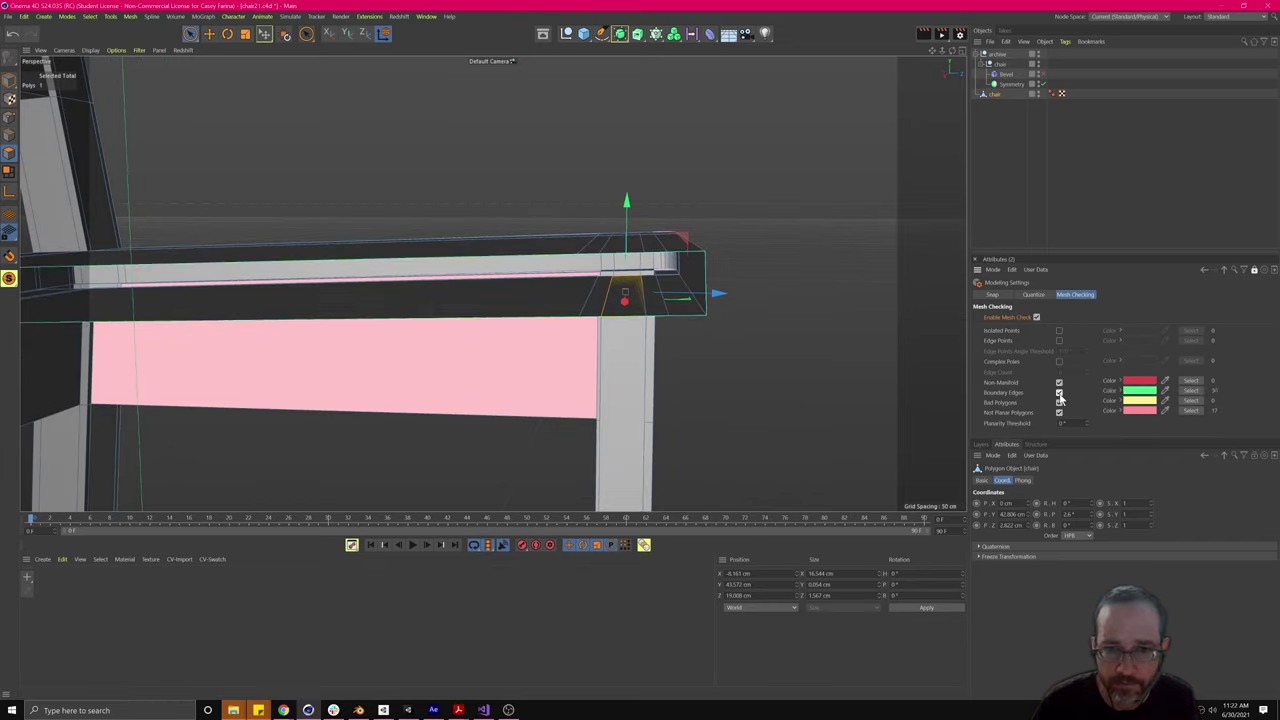
Step: Delete the end cap polygon of the front apron on the chair's symmetry plane
left_click(636, 343)
left_click_drag(636, 343, 741, 364, "alt")
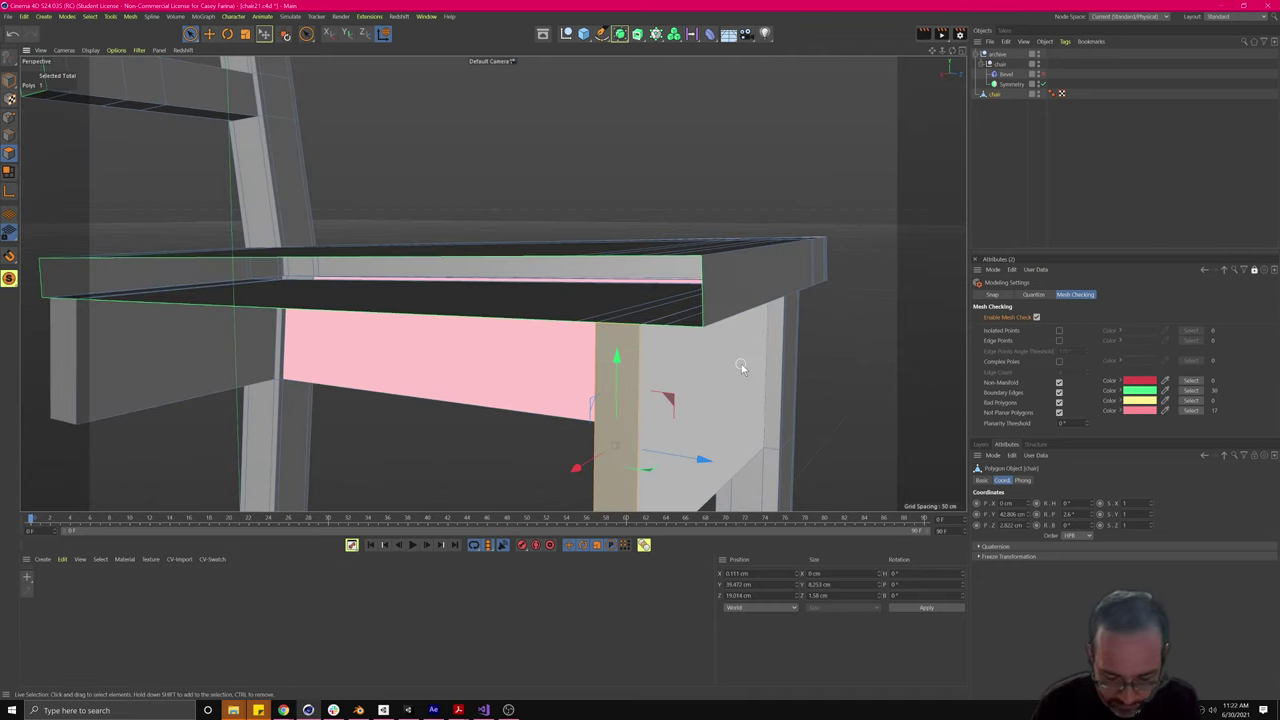
key("Delete")
Step: Try to delete the front apron's inner side polygon and undo the deletion
left_click(628, 355)
key("Delete")
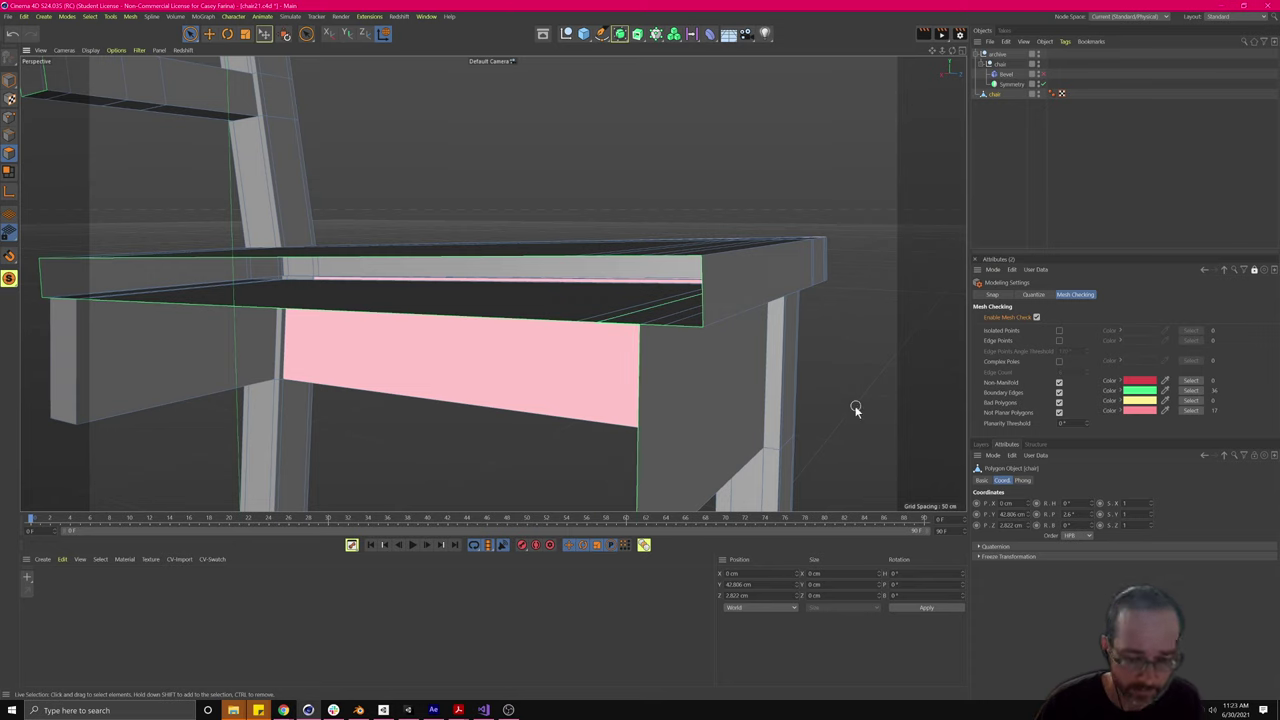
key("ctrl+z")
Step: Delete the internal polygons between the top of the front apron and the seat underside
left_click_drag(846, 343, 760, 341, "alt")
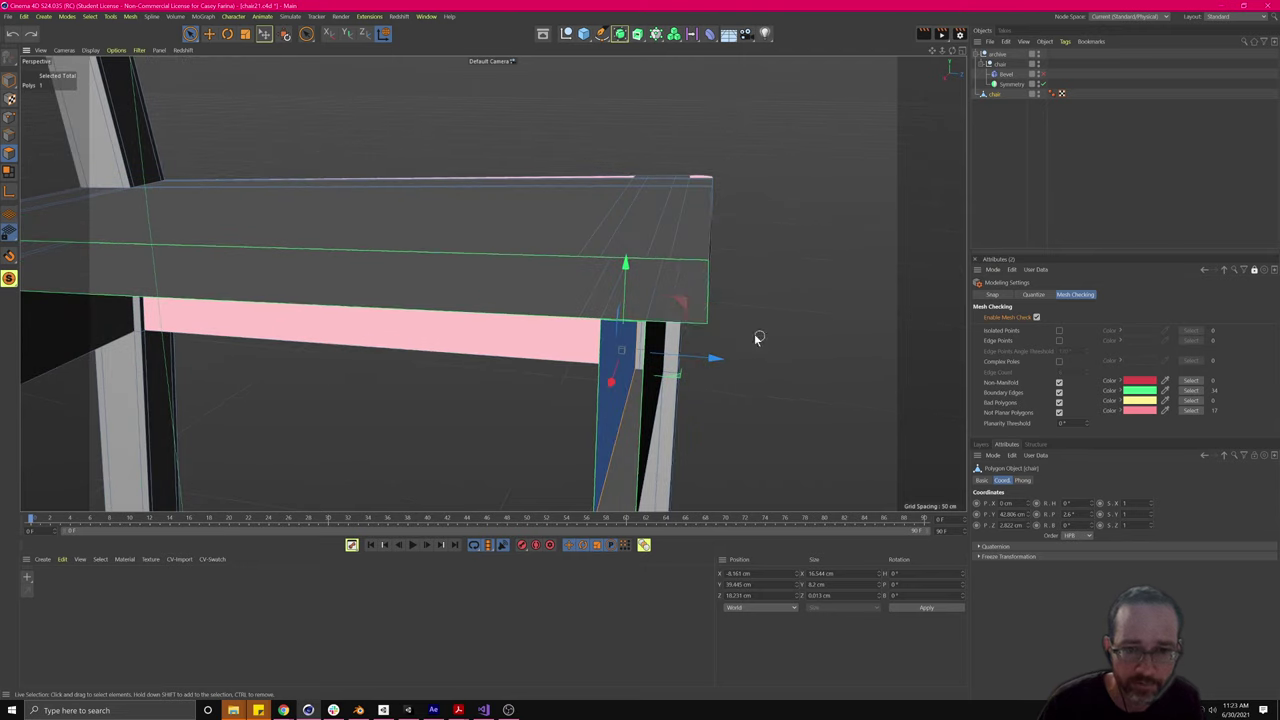
left_click(641, 304)
key("Delete")
left_click(637, 301)
key("Delete")
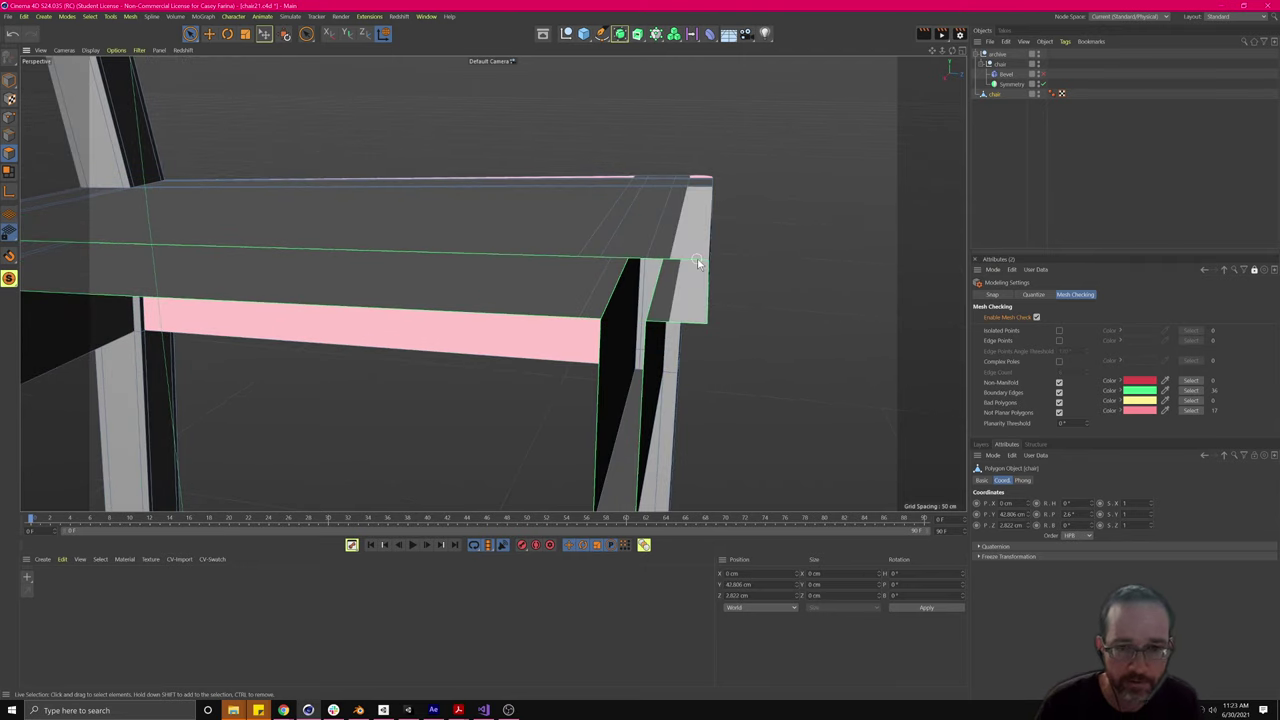
key("super")
left_click(769, 316)
left_click_drag(493, 283, 763, 231, "alt")
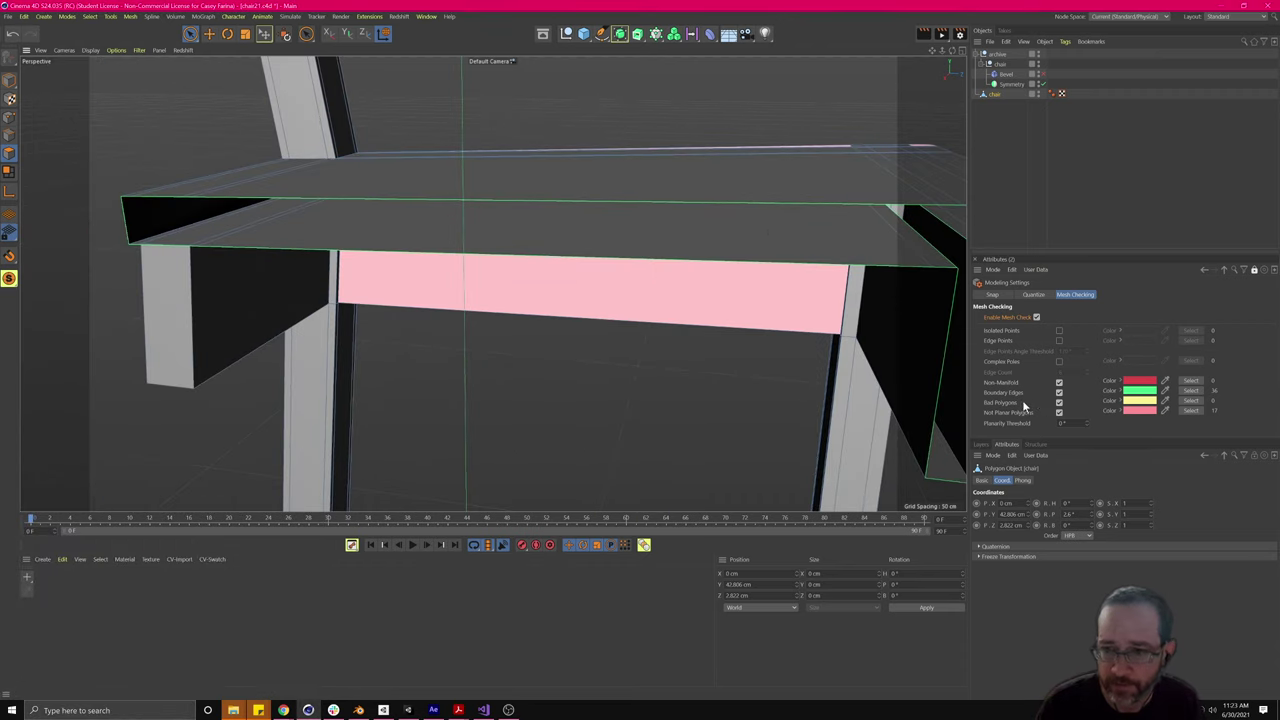
Step: Delete the rear apron's end cap on the symmetry plane and the internal polygons between that apron and the seat
left_click_drag(214, 346, 242, 318, "alt")
left_click(240, 318)
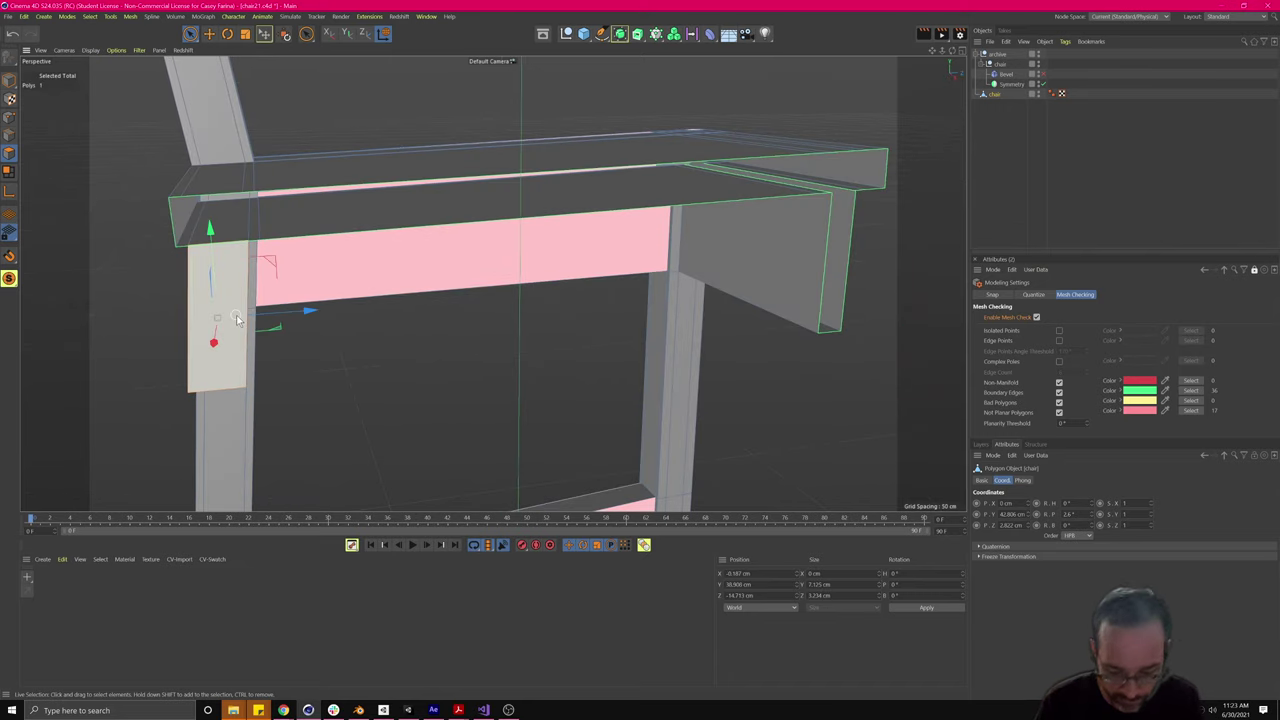
key("Delete")
left_click(216, 240)
key("Delete")
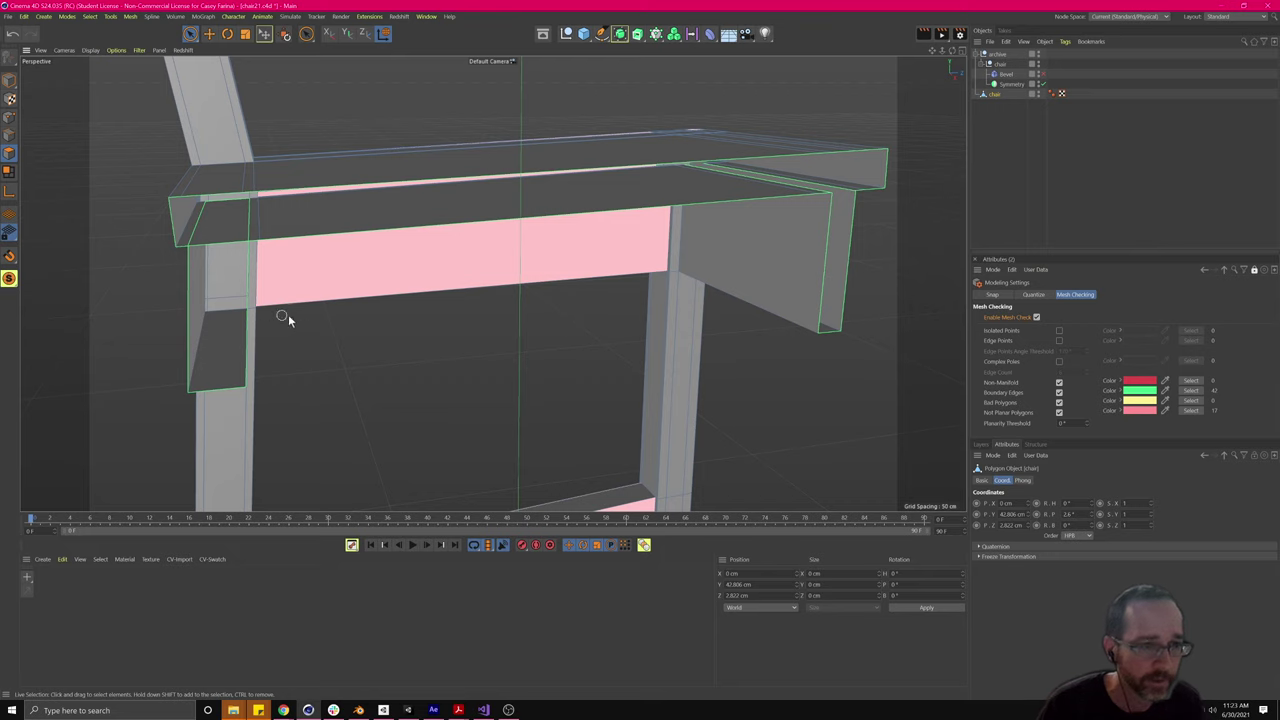
left_click_drag(294, 326, 255, 258, "alt")
left_click(257, 278)
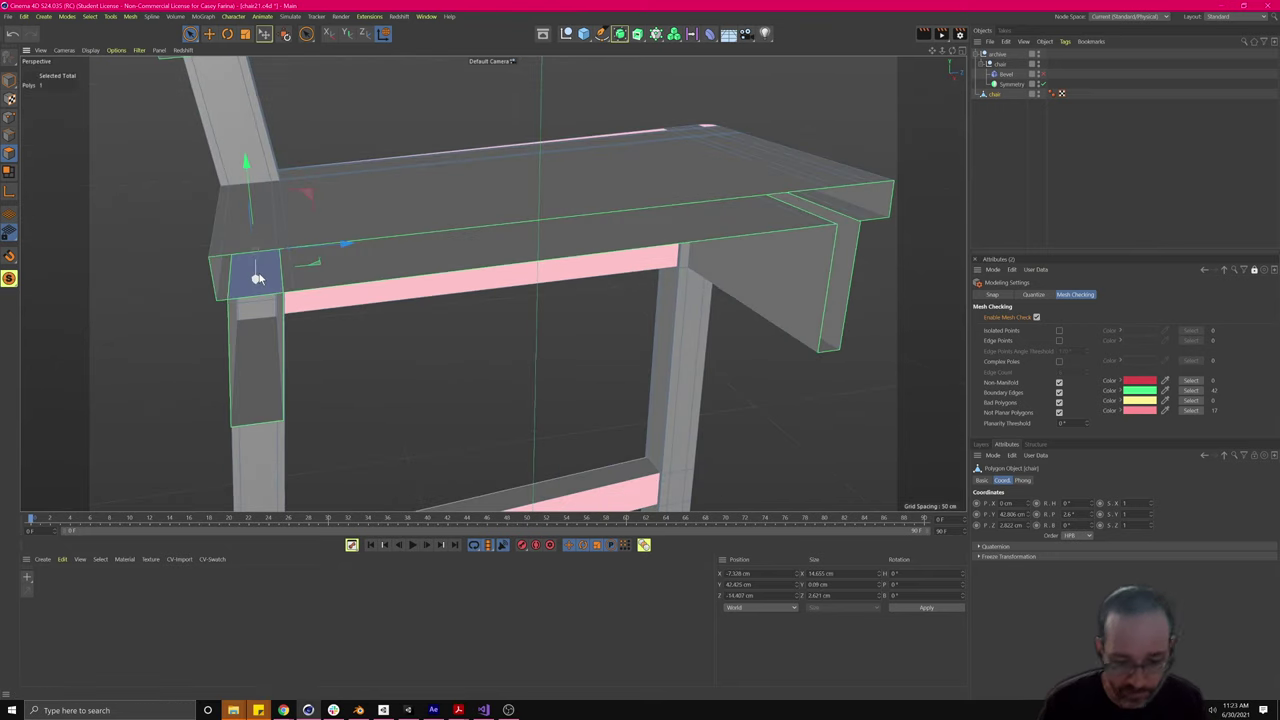
key("Delete")
mouse_move(392, 376)
left_mouse_down("alt")
mouse_move(351, 354)
mouse_move(317, 371)
mouse_move(349, 360)
mouse_move(332, 364)
mouse_move(380, 371)
mouse_move(317, 363)
mouse_move(380, 354)
left_mouse_up("alt")
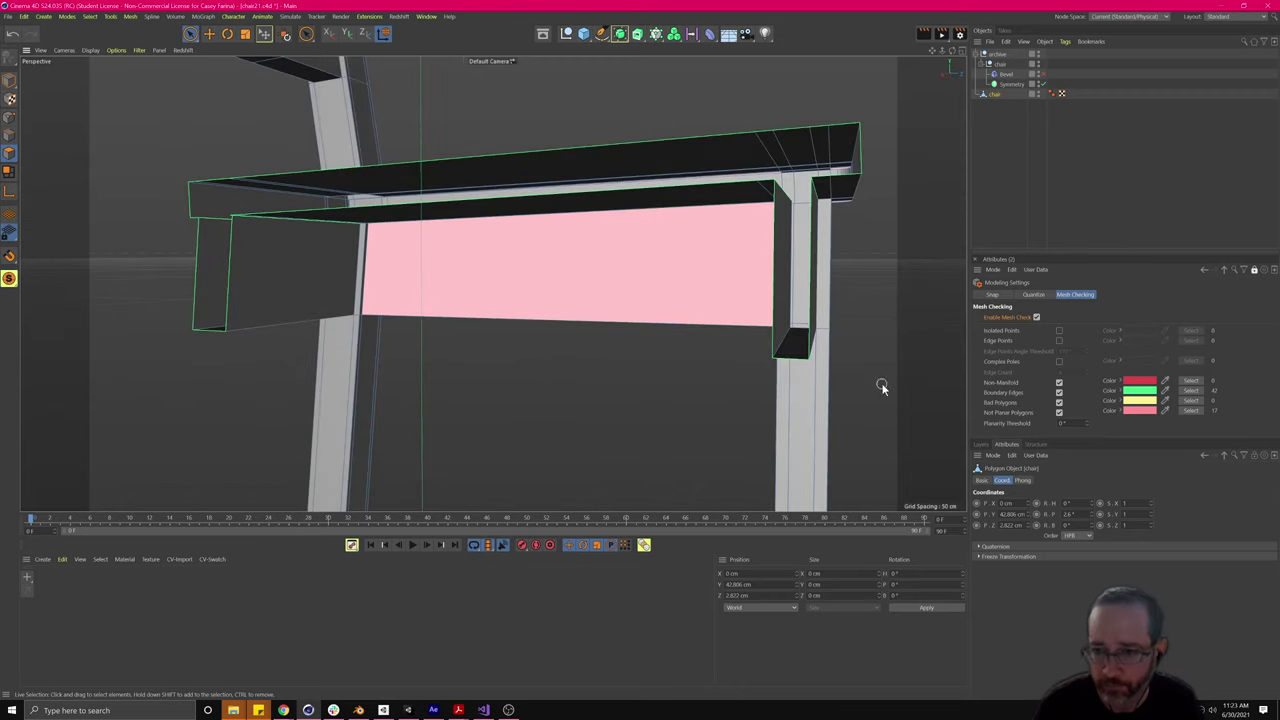
Step: Examine the highlighted boundary edges and non-planar polygons on the chair's backrest, seat and aprons
left_click(1027, 403)
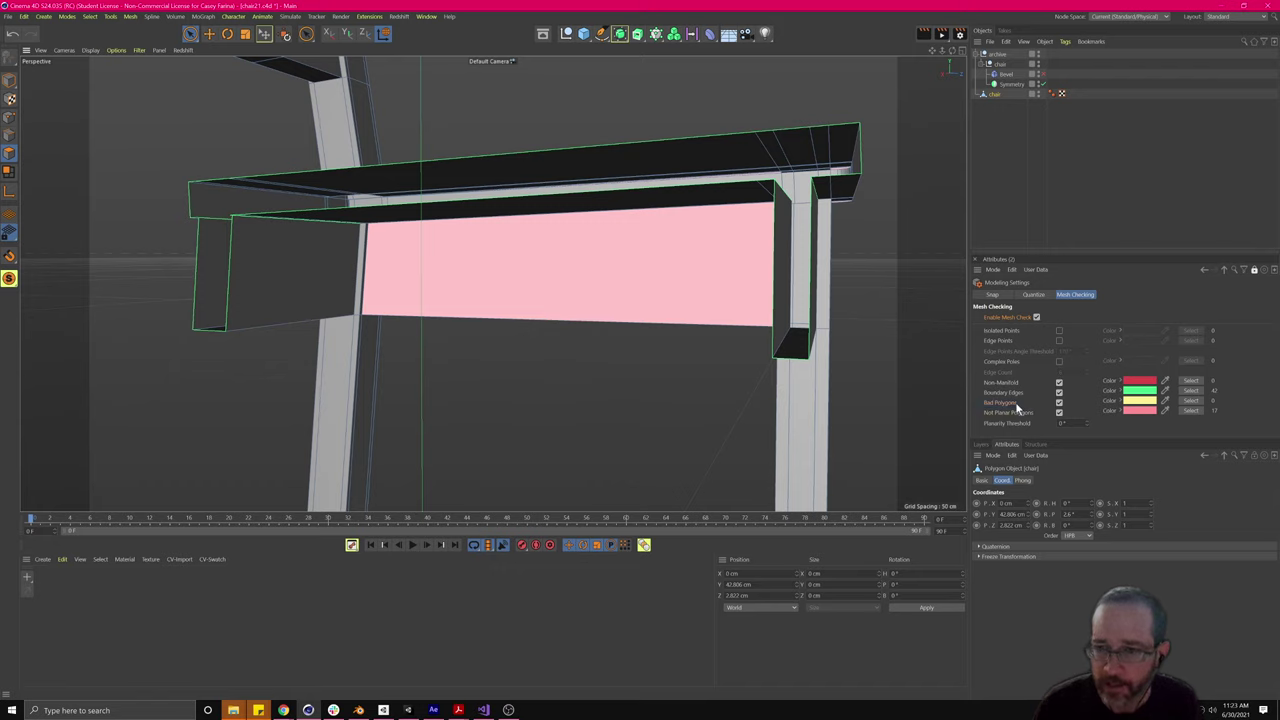
left_click_drag(594, 323, 416, 313, "alt")
scroll(613, 174, "down", 5)
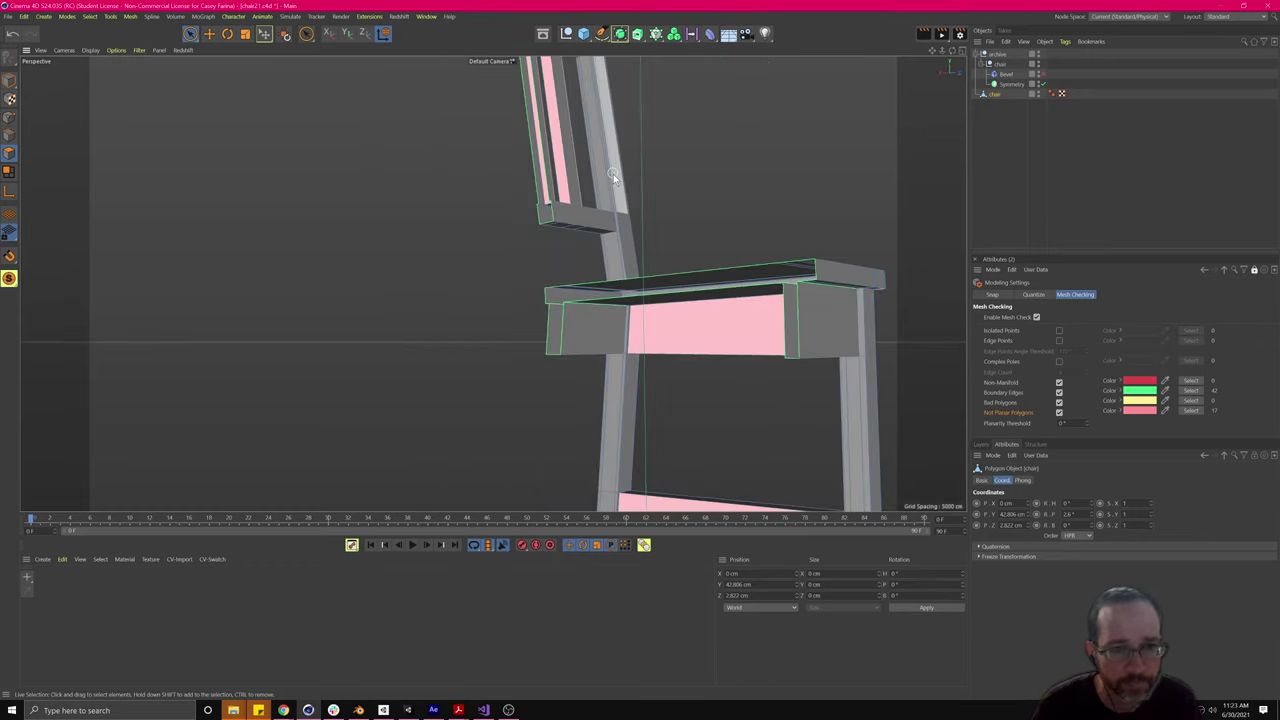
middle_click_drag(654, 174, 455, 355, "alt")
left_click_drag(352, 205, 431, 245, "alt")
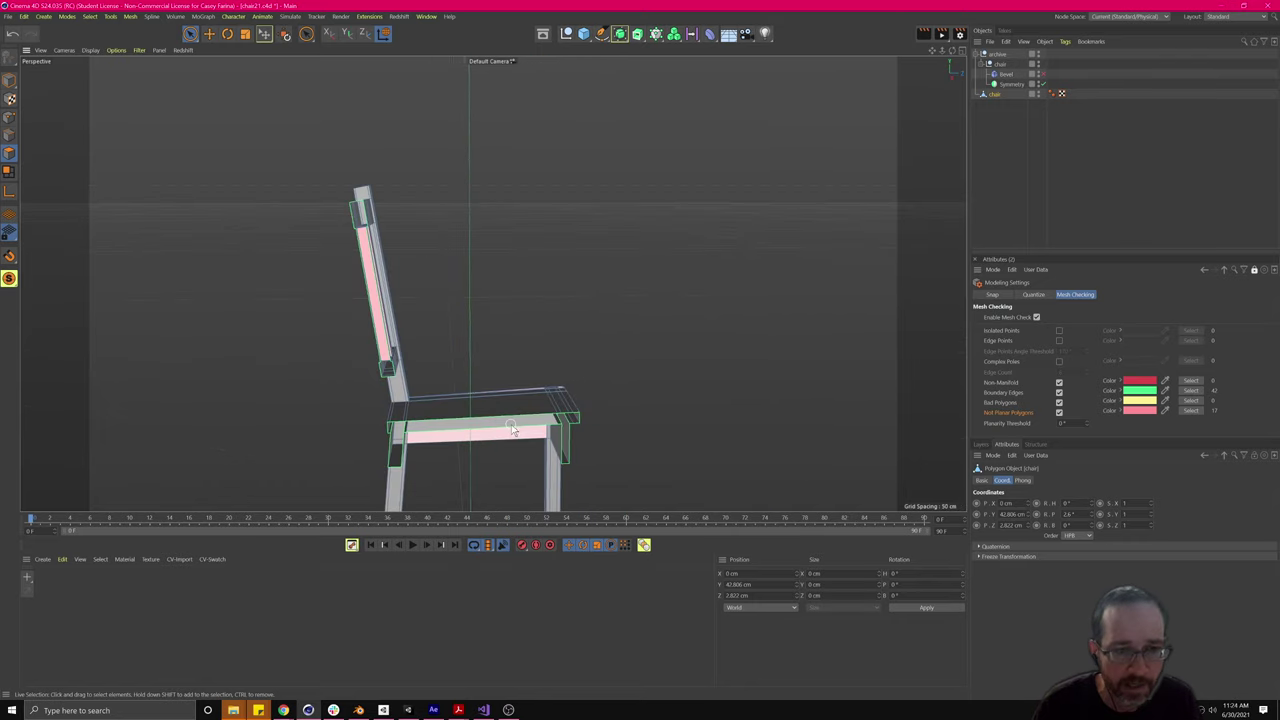
scroll(511, 424, "up", 5)
left_click_drag(714, 403, 778, 302, "alt")
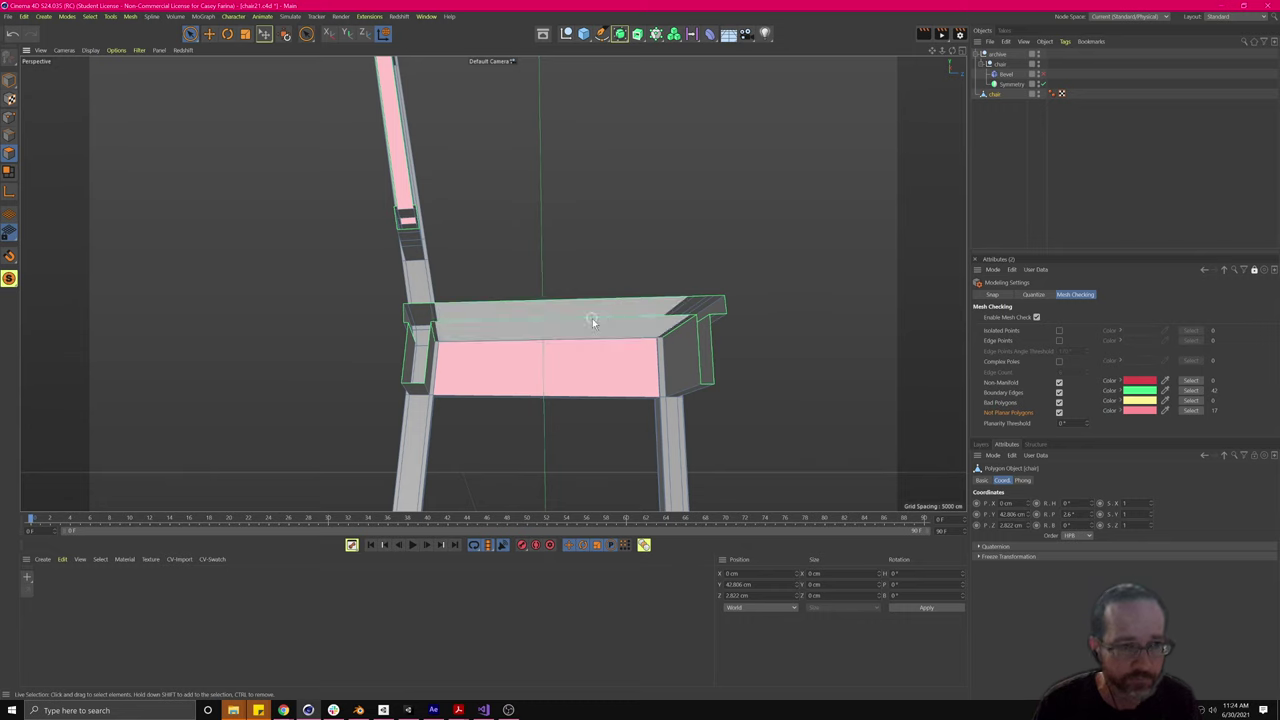
Step: Examine the open boundary edge loops on the seat and aprons using Loop Selection in edge mode
left_click(9, 136)
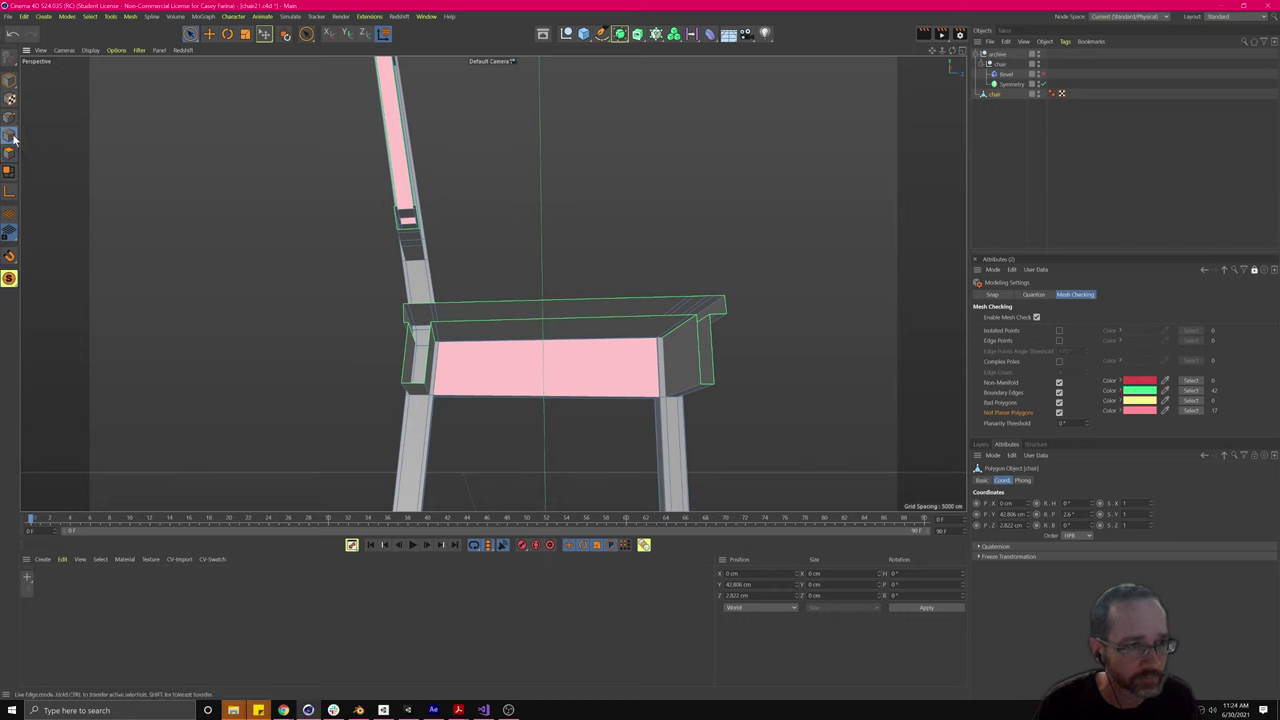
left_click_drag(828, 323, 716, 320, "alt")
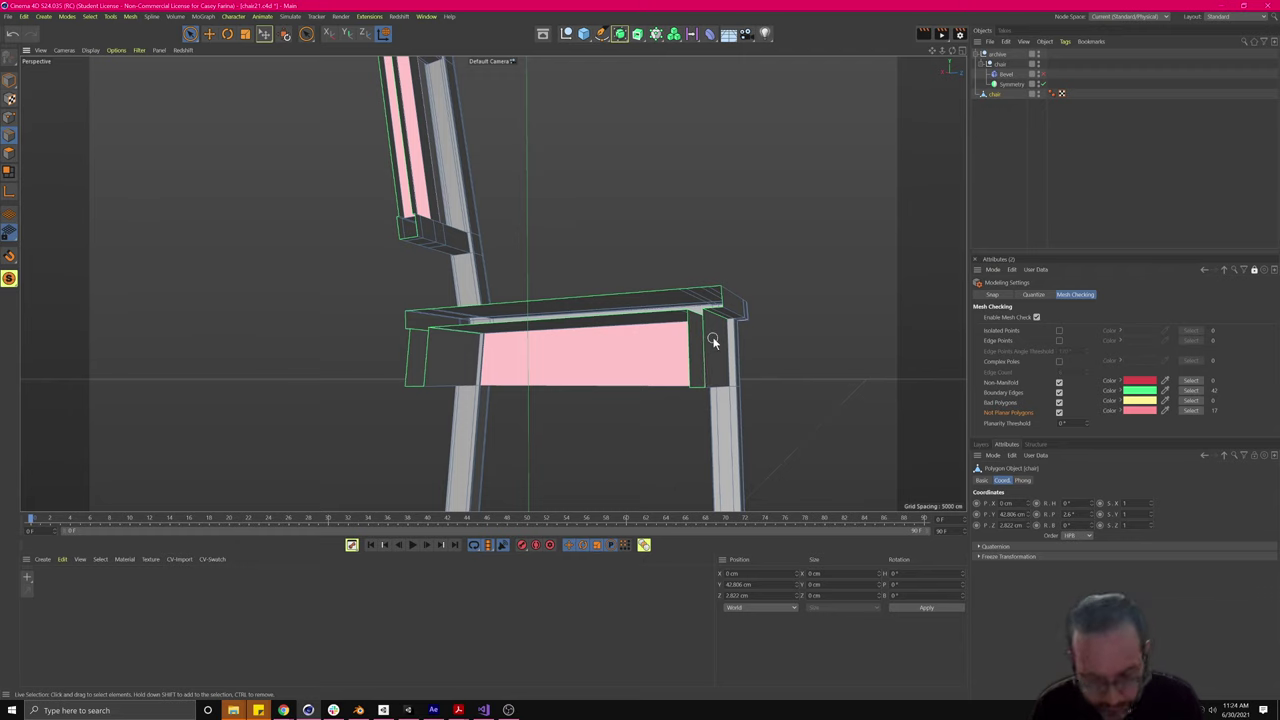
key("u")
key("l")
left_click_drag(575, 340, 459, 375, "alt")
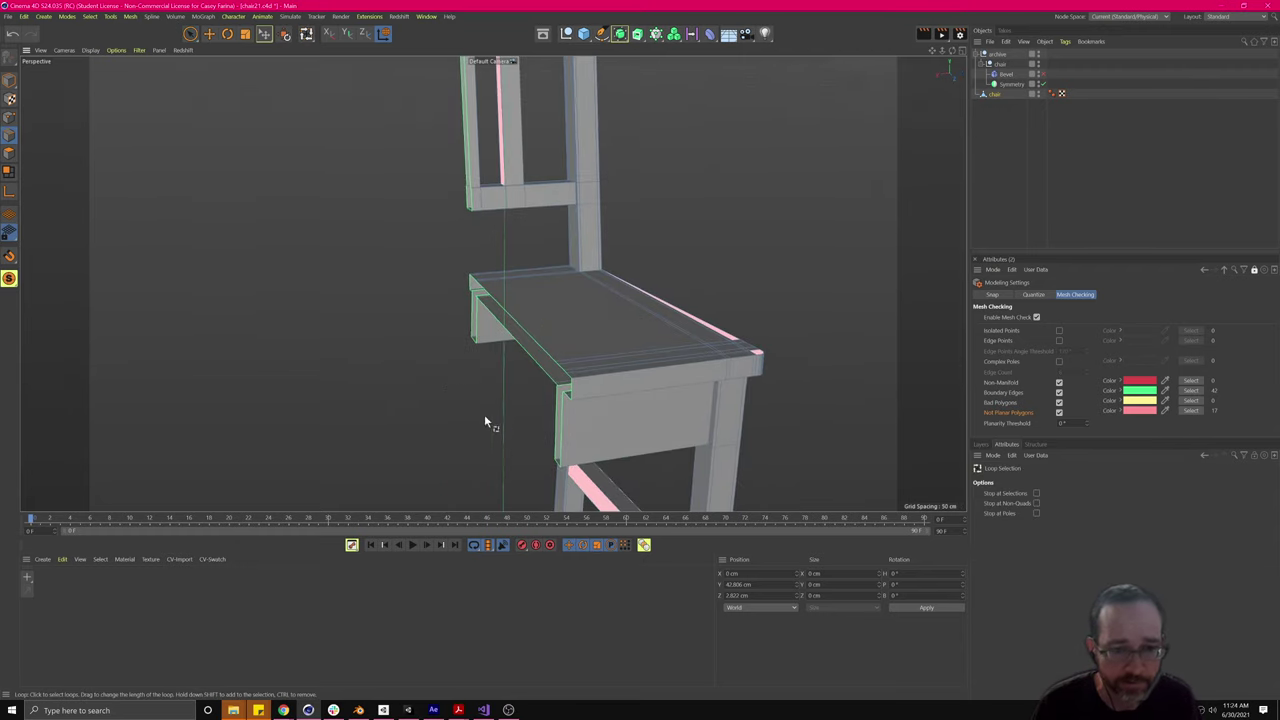
left_click_drag(589, 343, 551, 309, "alt")
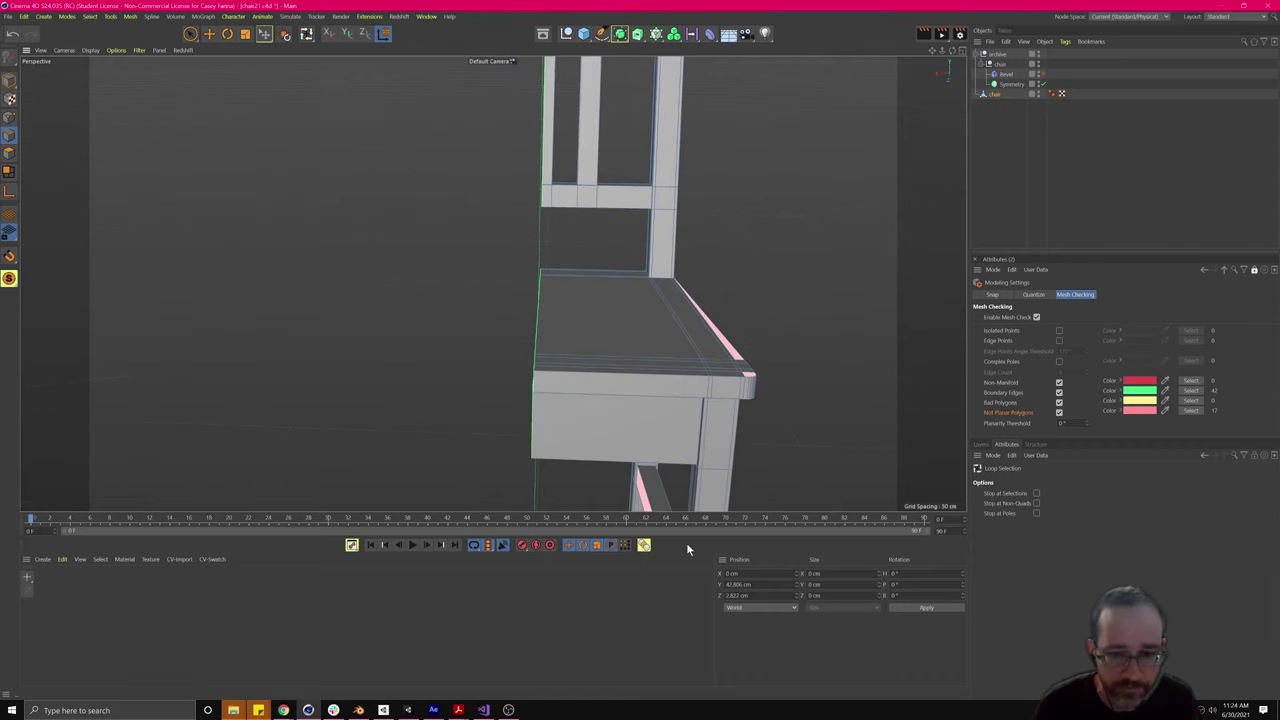
left_click_drag(503, 435, 609, 420, "alt")
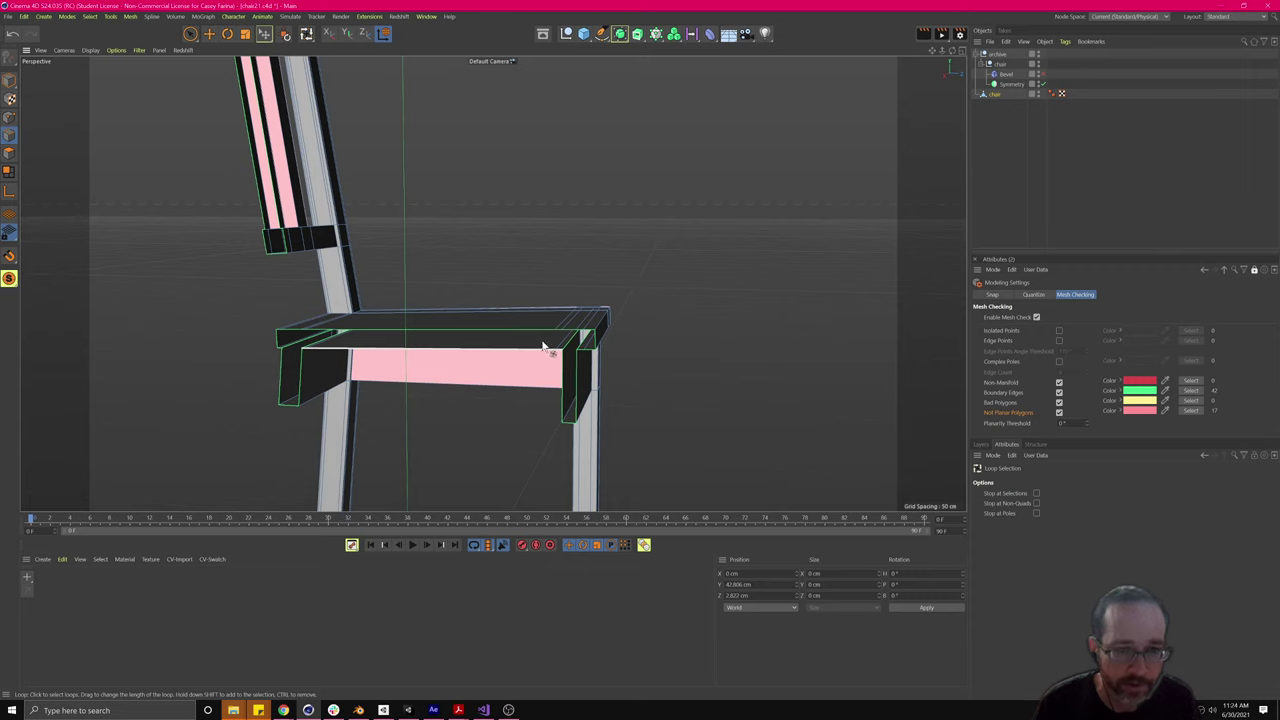
left_click_drag(639, 400, 634, 396, "alt")
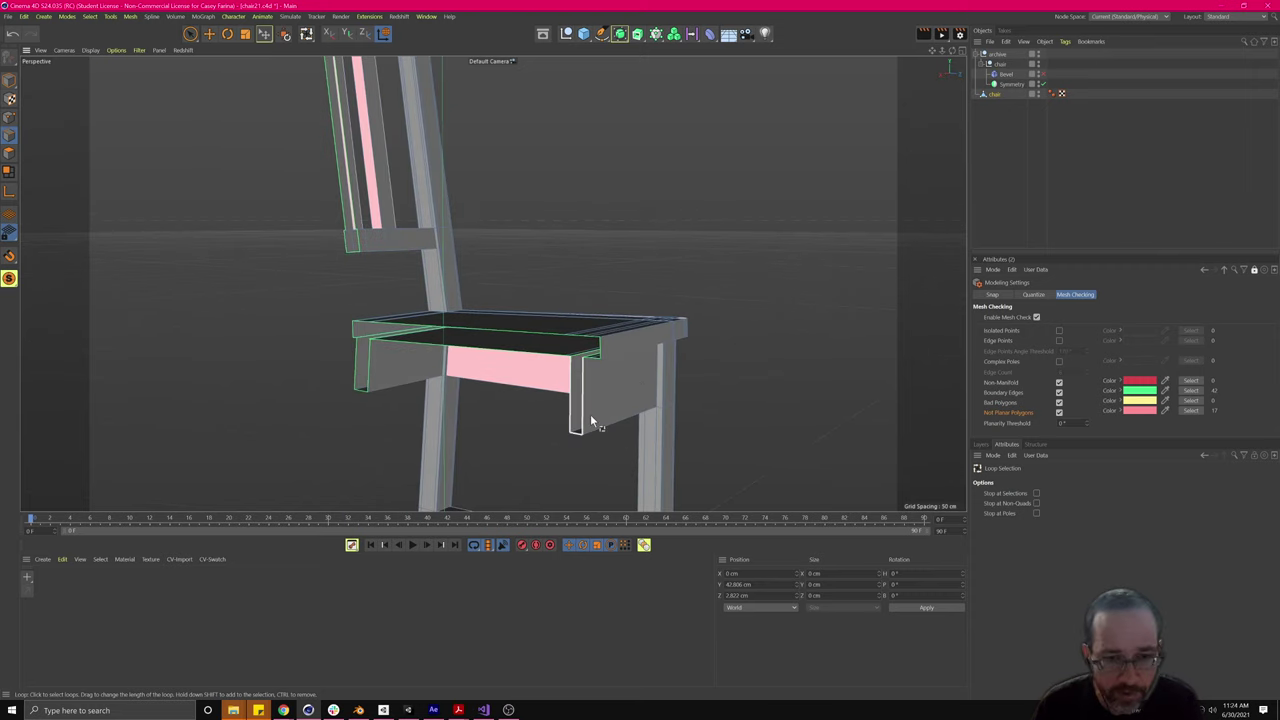
scroll(585, 398, "up", 6)
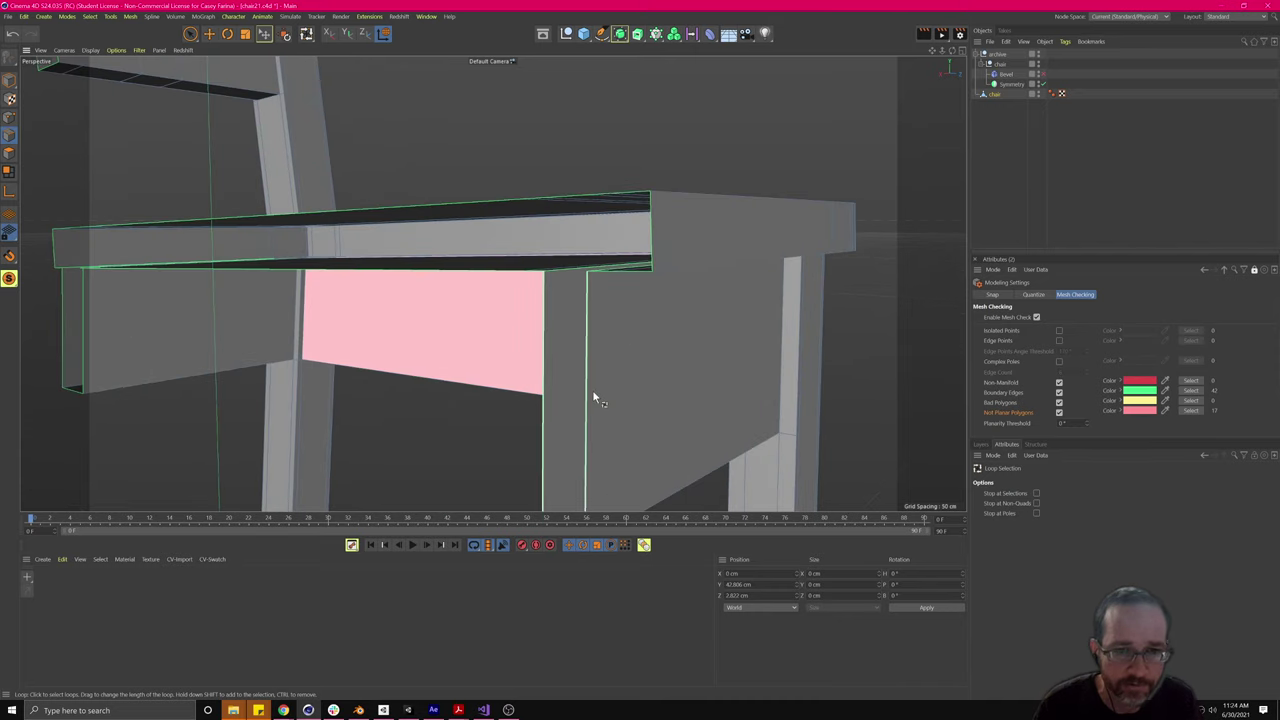
Step: Disable the mesh check and optimize all of the chair's points
left_click(1036, 317)
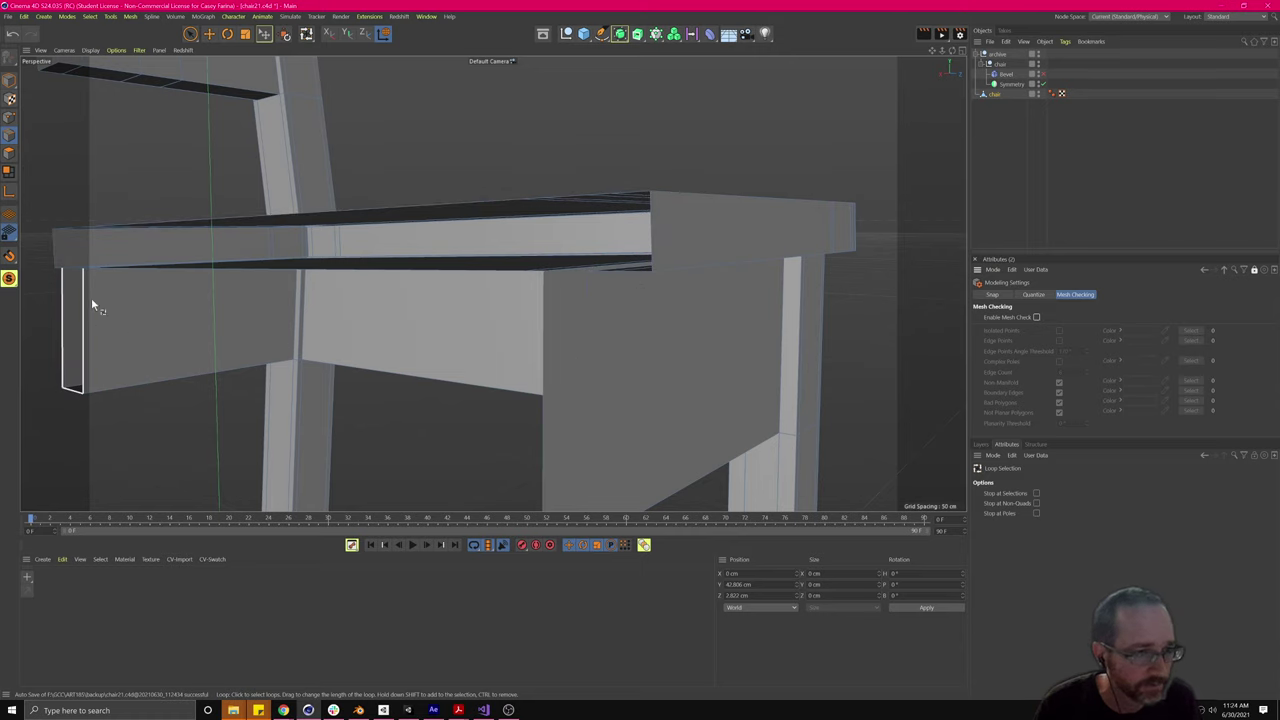
scroll(597, 397, "down", 4)
left_click_drag(597, 397, 443, 341, "alt")
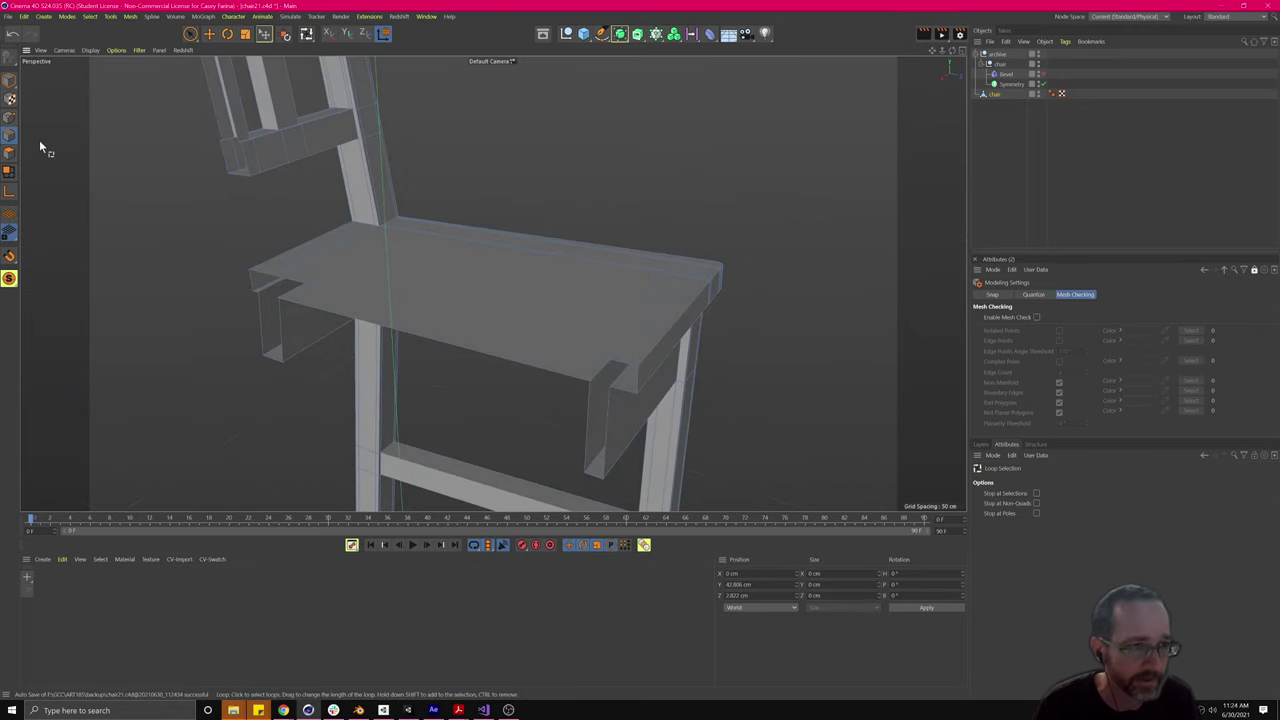
mouse_move(737, 371)
left_mouse_down("alt")
mouse_move(717, 374)
mouse_move(758, 358)
left_mouse_up("alt")
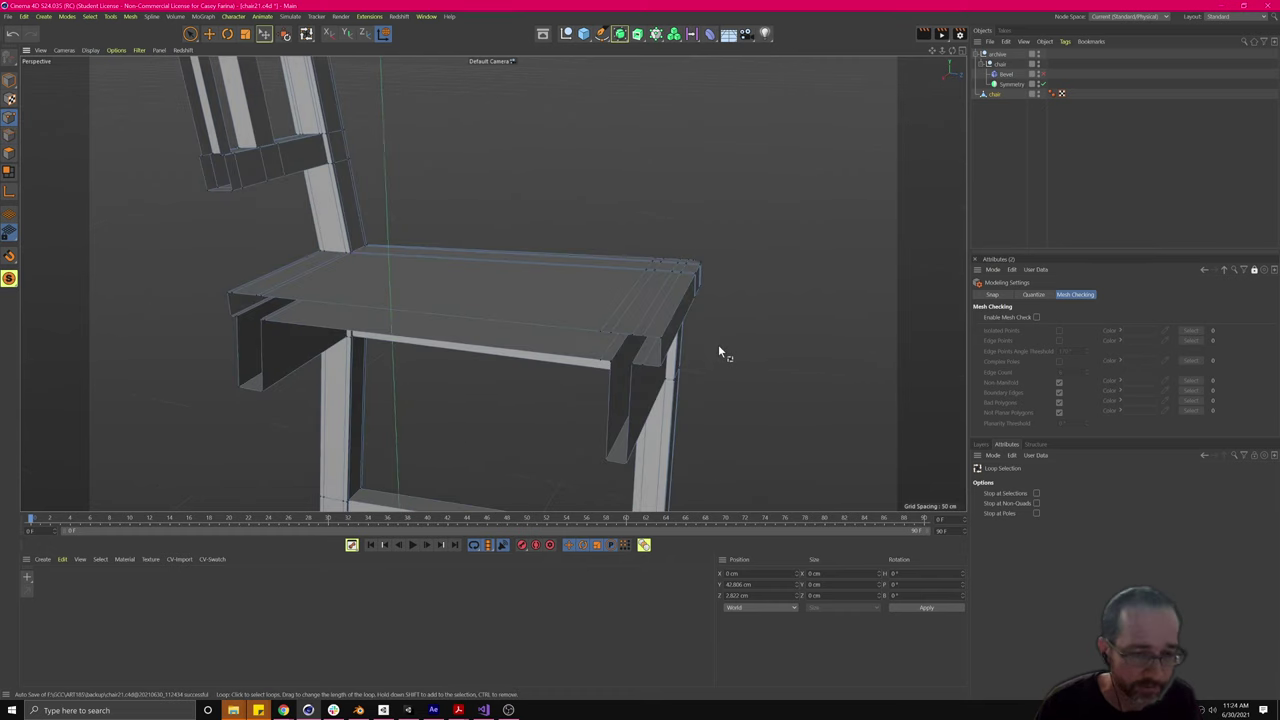
left_click(611, 342)
right_click(612, 340)
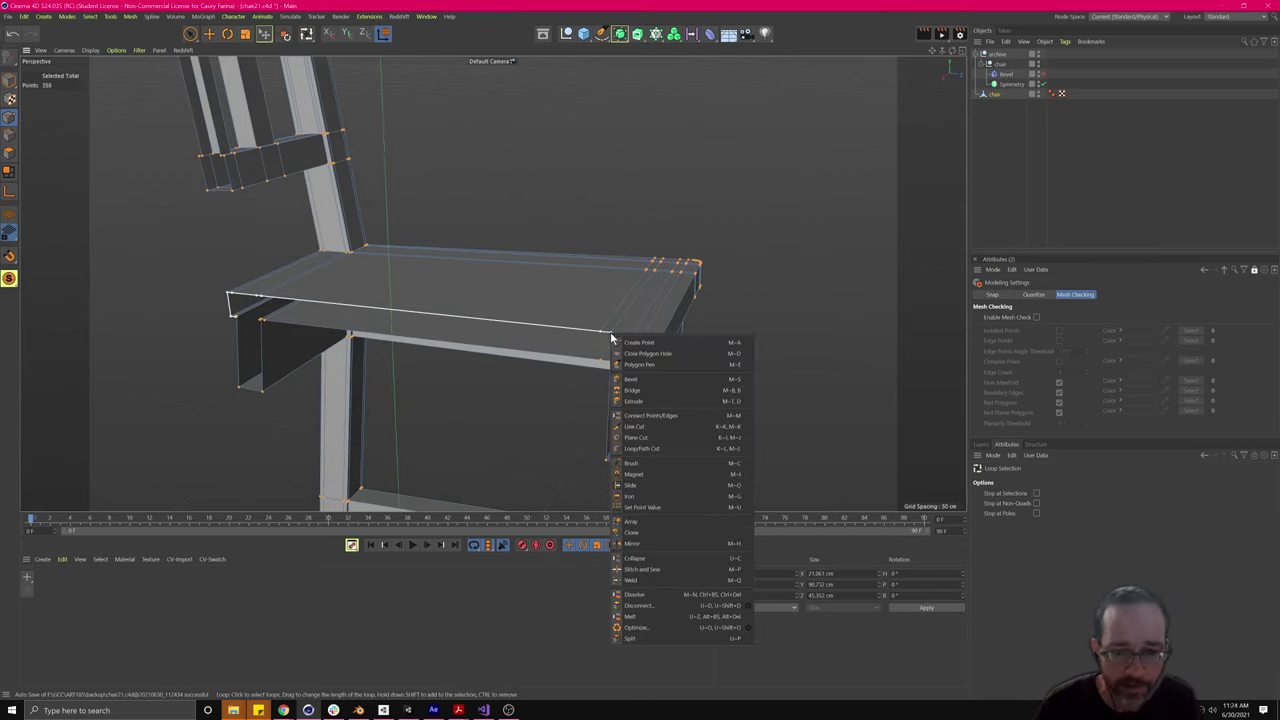
left_click(662, 628)
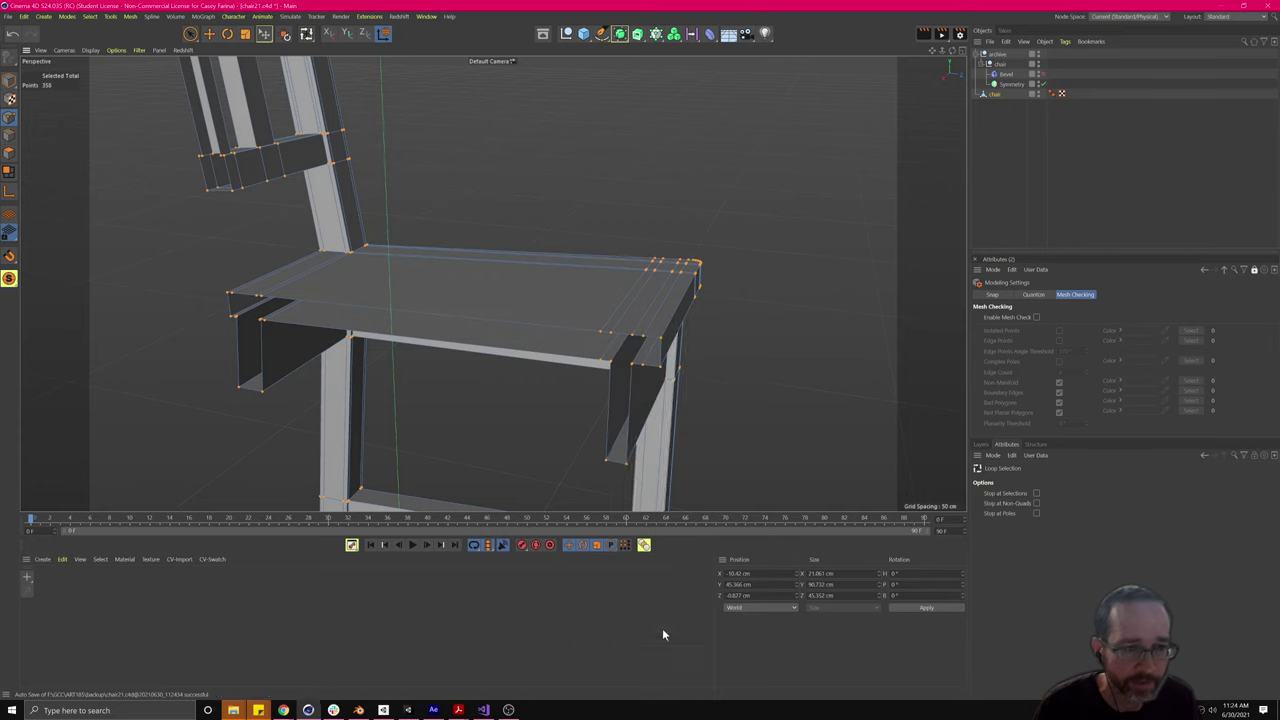
Step: Select the four-point loop around the front apron's open end and activate the Move tool
left_click_drag(643, 366, 702, 376, "alt")
scroll(630, 356, "up", 6)
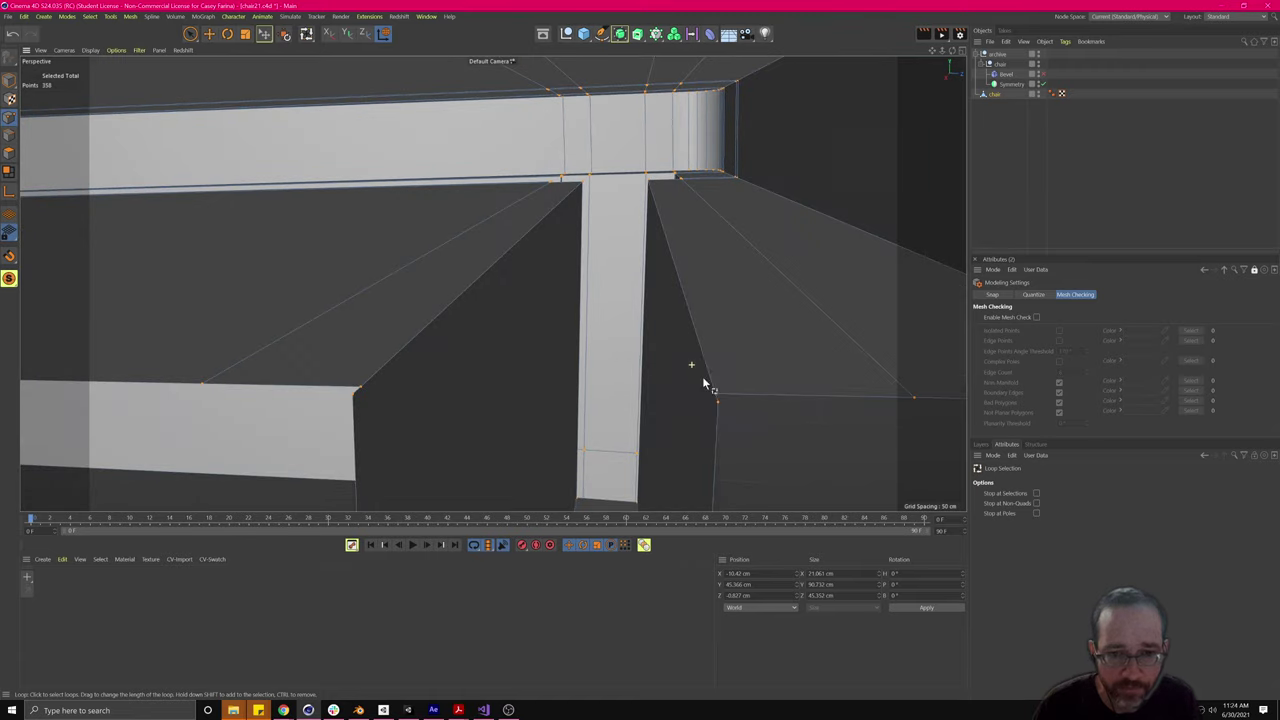
left_click_drag(737, 429, 672, 420, "alt")
left_click_drag(540, 396, 477, 293, "alt")
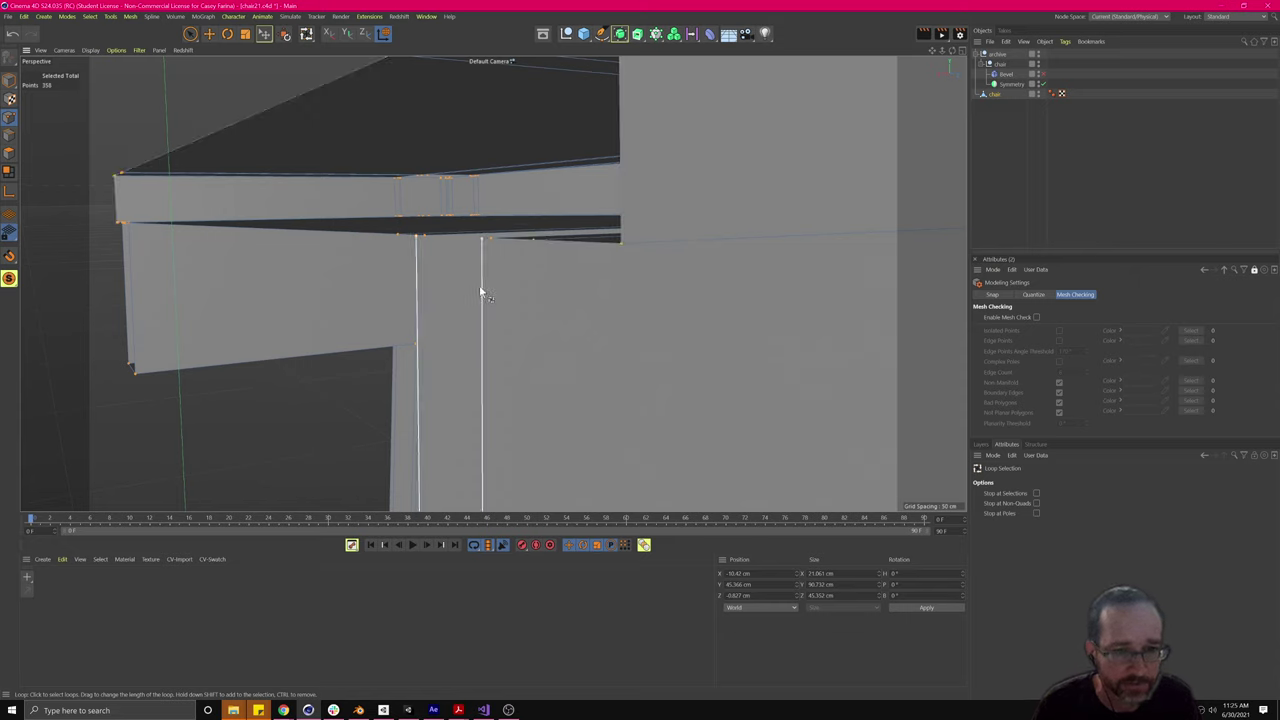
scroll(480, 287, "down", 3)
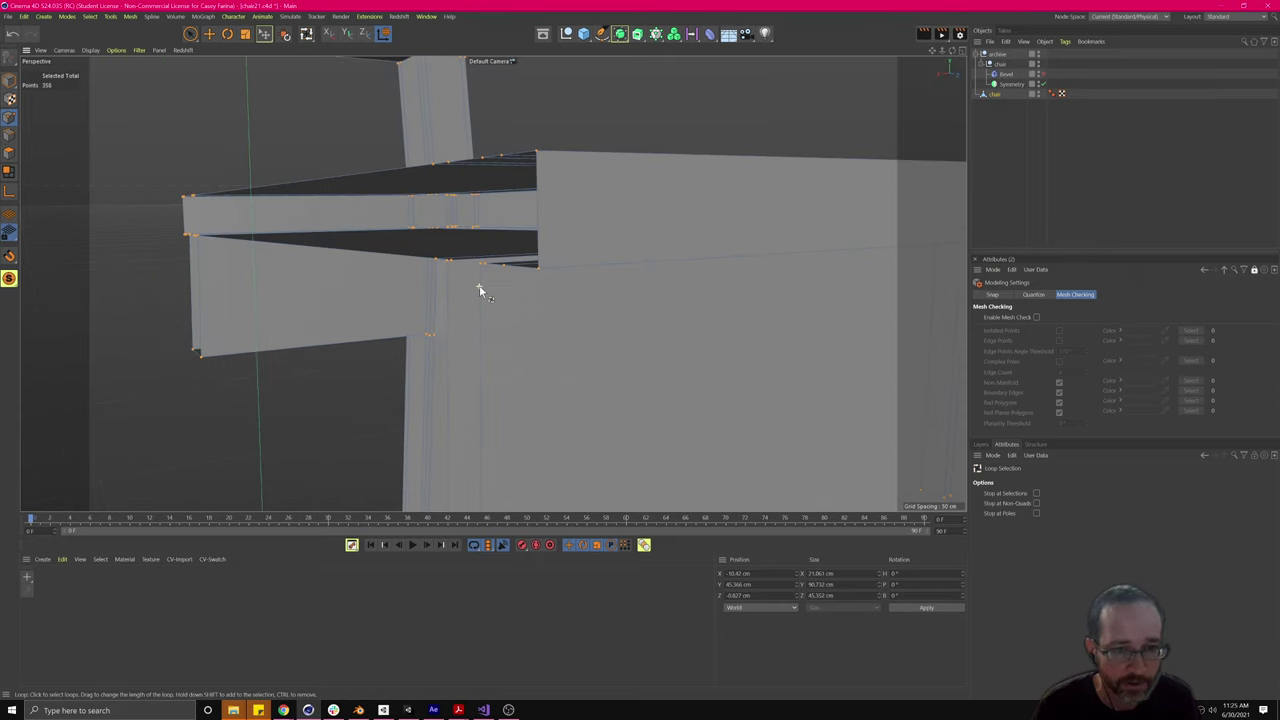
left_click(481, 291)
key("e")
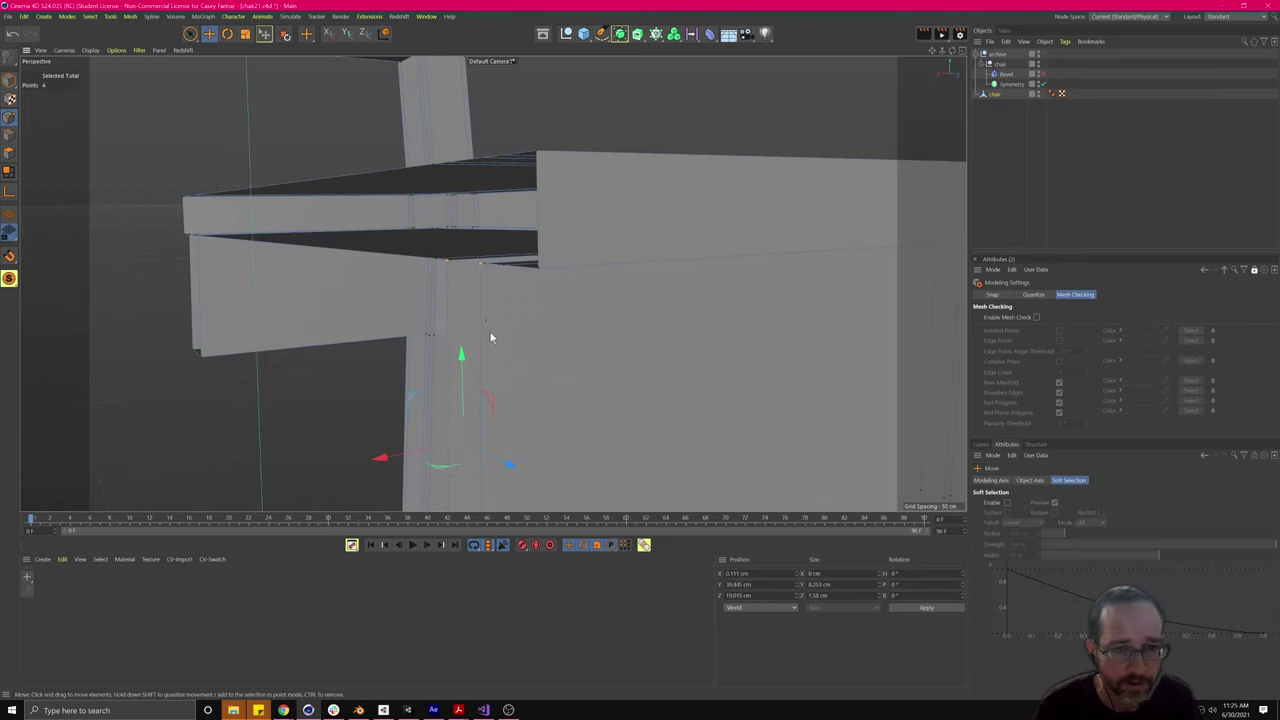
Step: Try to turn on snapping, and move the front apron's end points along X to about 0.04 cm
left_click_drag(493, 305, 455, 295, "alt")
scroll(62, 224, "up", 2)
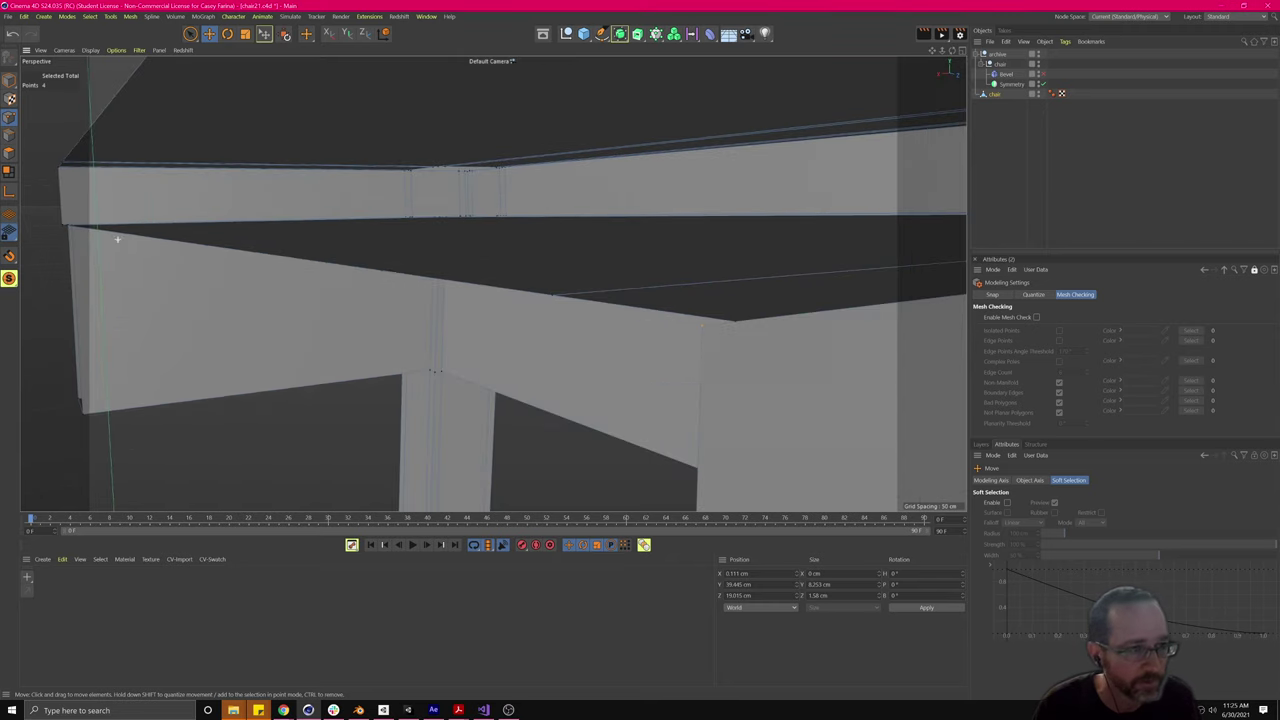
left_click(8, 256)
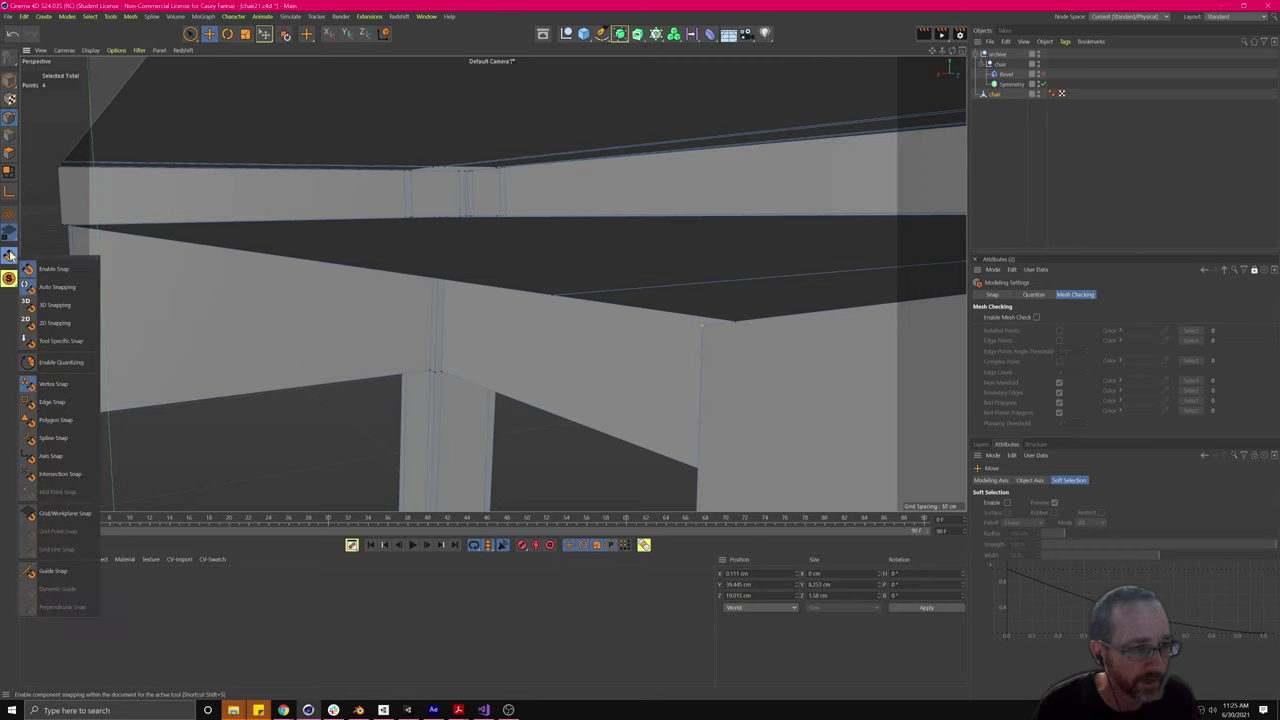
left_click(40, 268)
left_click_drag(714, 330, 783, 408, "alt")
left_click_drag(767, 462, 617, 393, "alt")
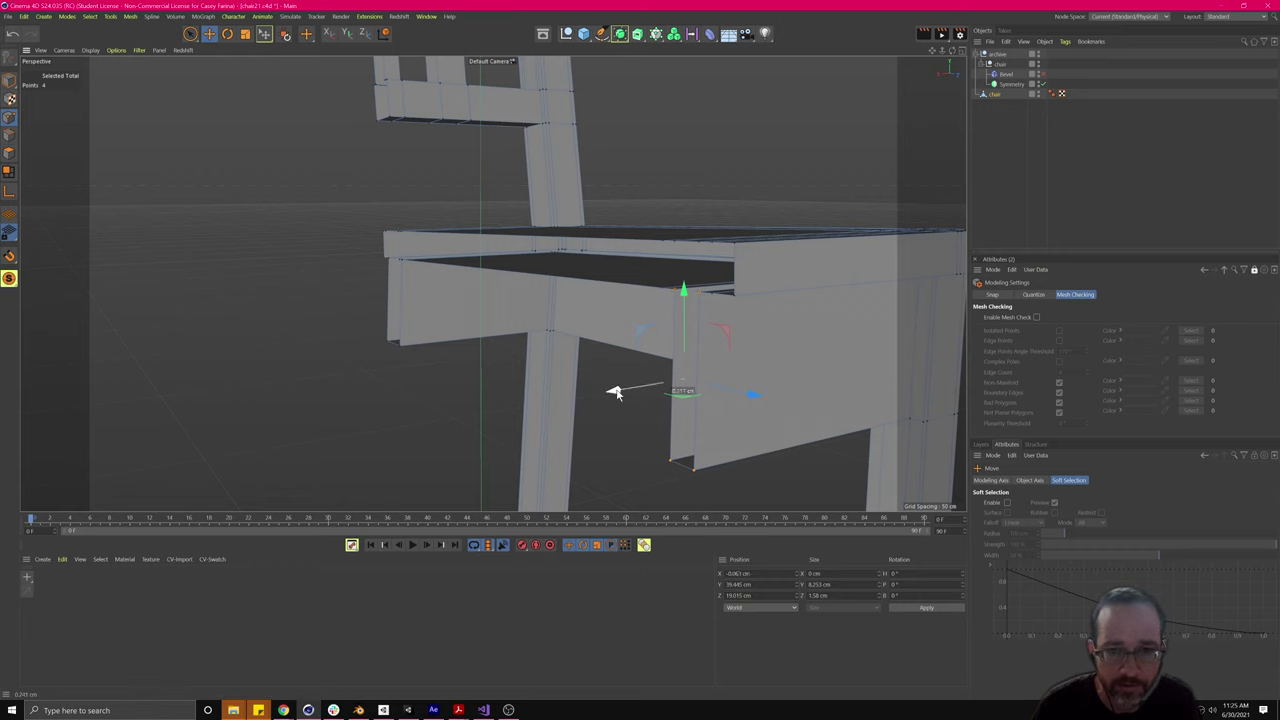
Step: Select the point loop around the rear apron's open end and move it along X to about -0.006 cm
left_click_drag(477, 294, 533, 320, "alt")
scroll(389, 287, "up", 6)
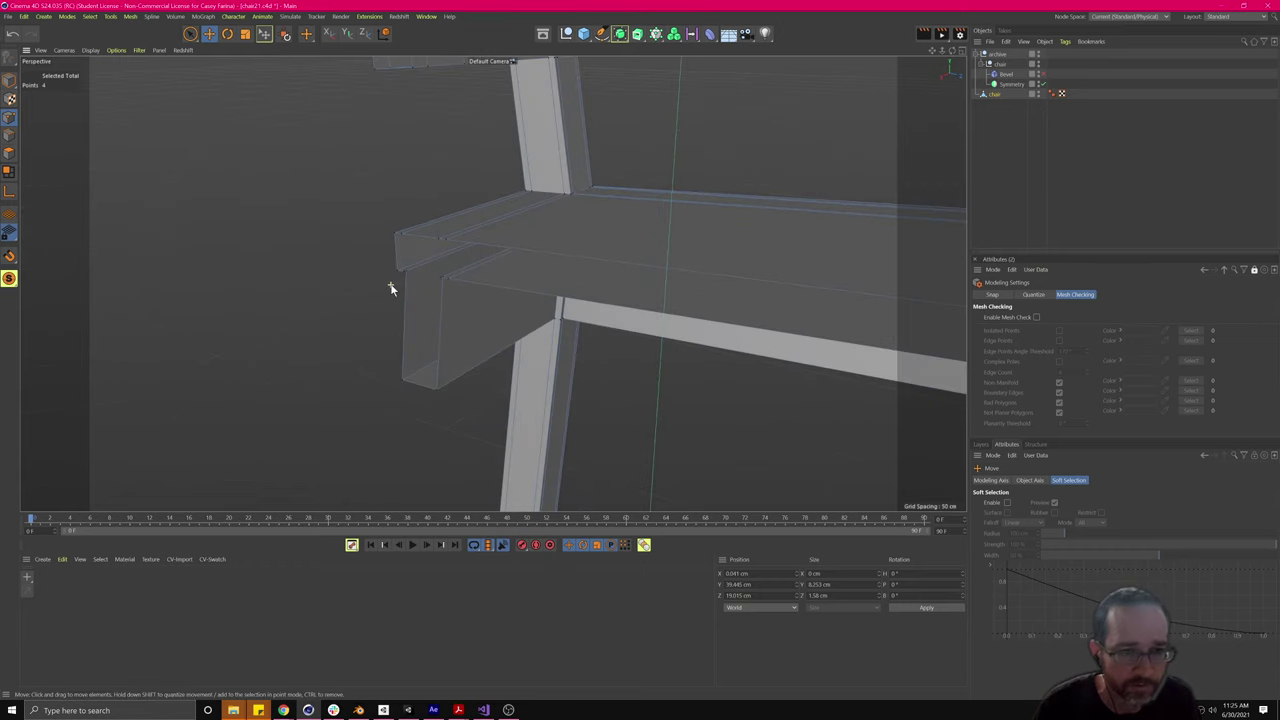
left_click_drag(414, 298, 423, 298, "alt")
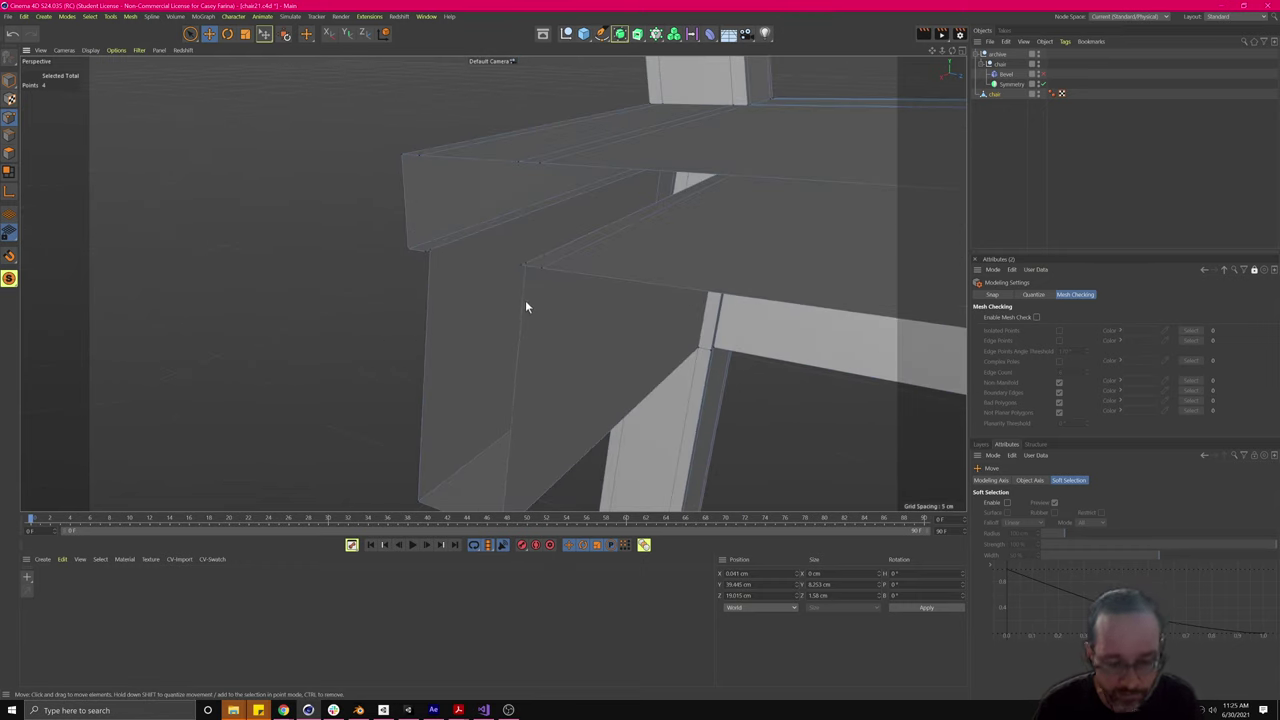
key("u")
key("l")
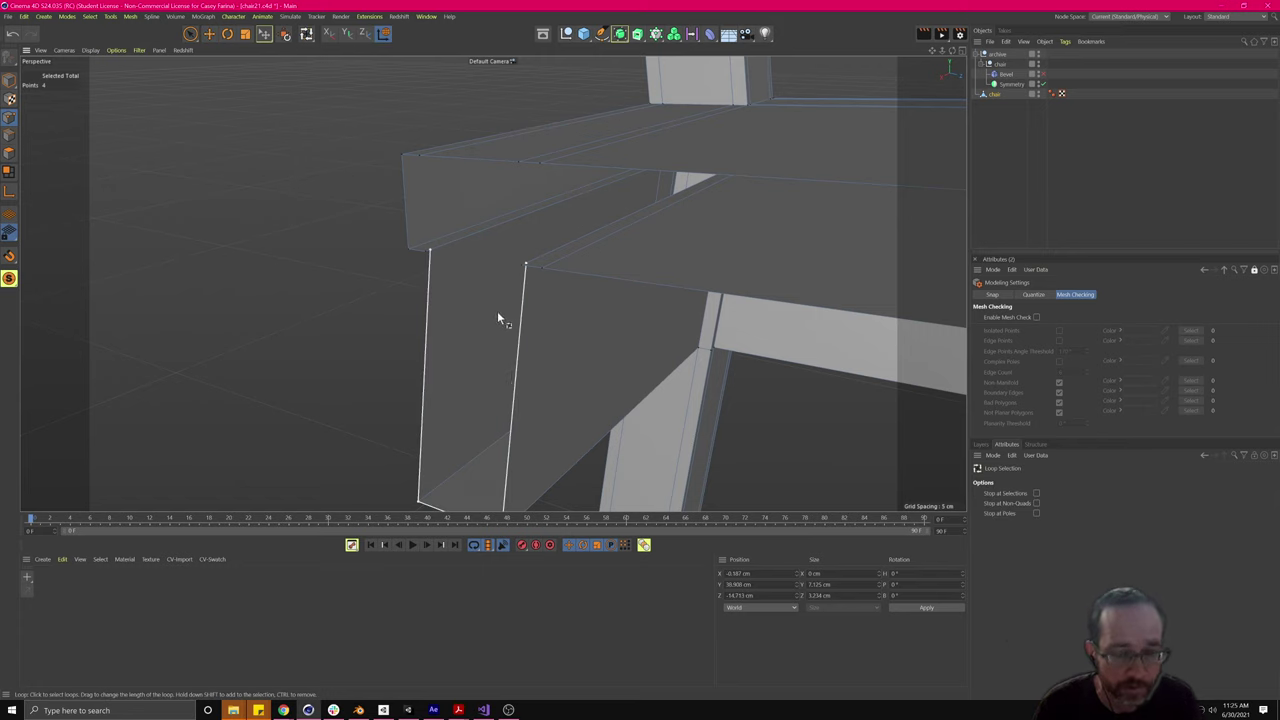
left_click(493, 314)
key("e")
left_click_drag(414, 426, 423, 427)
Step: Enable snapping and move the rear apron's end points along X to about 0.009 cm
left_click_drag(448, 357, 465, 493, "alt")
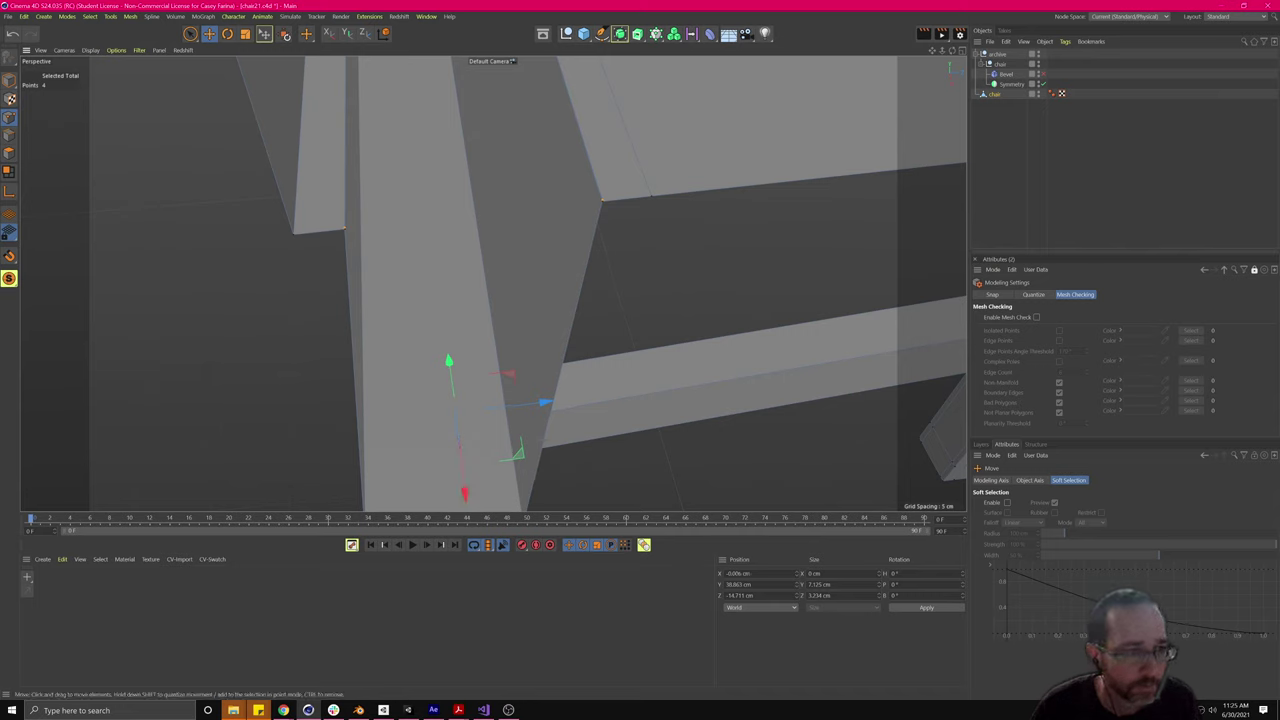
left_click(9, 256)
left_click_drag(464, 490, 463, 470)
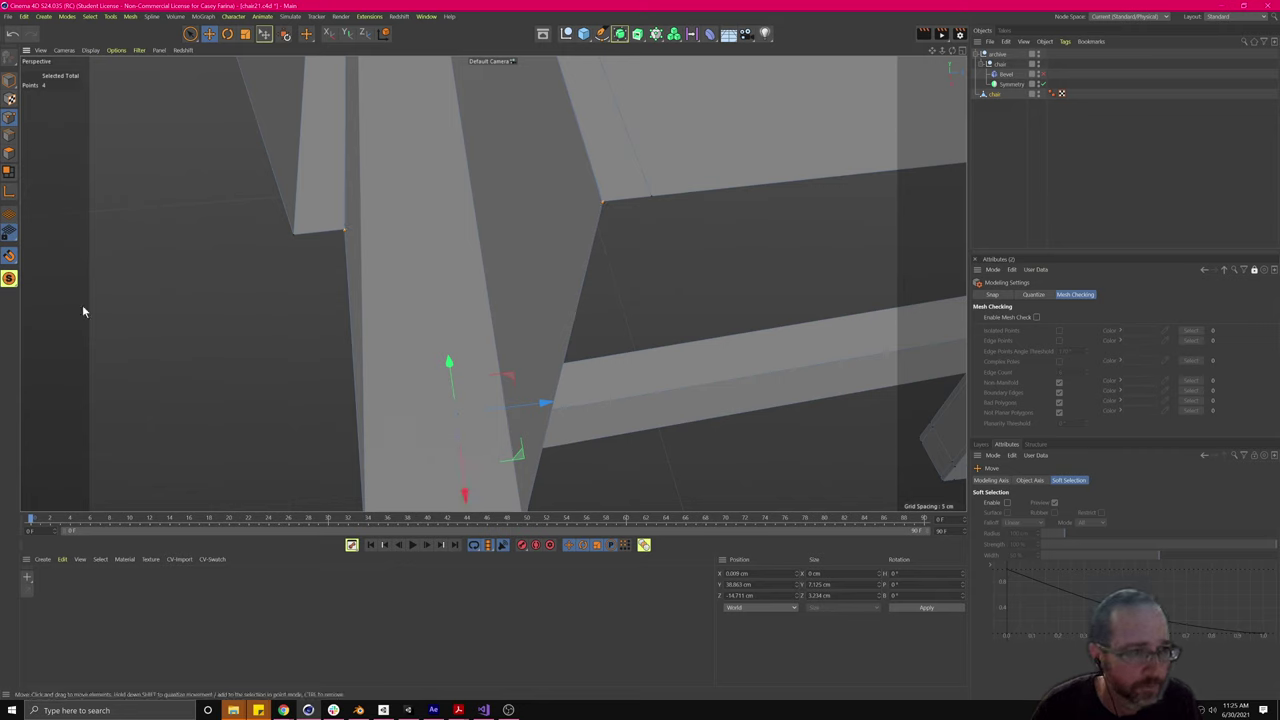
left_click(9, 256)
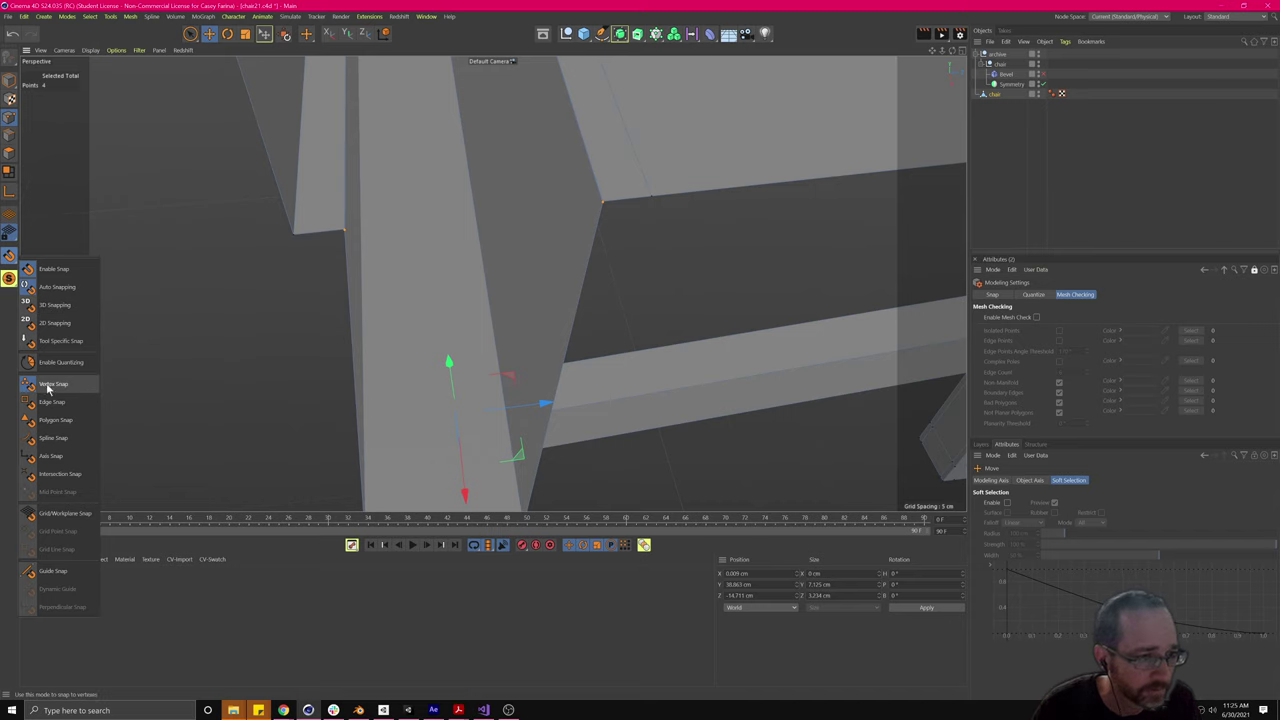
Step: Optimize all of the chair's points again
scroll(243, 265, "down", 5)
left_click_drag(688, 250, 441, 224, "alt")
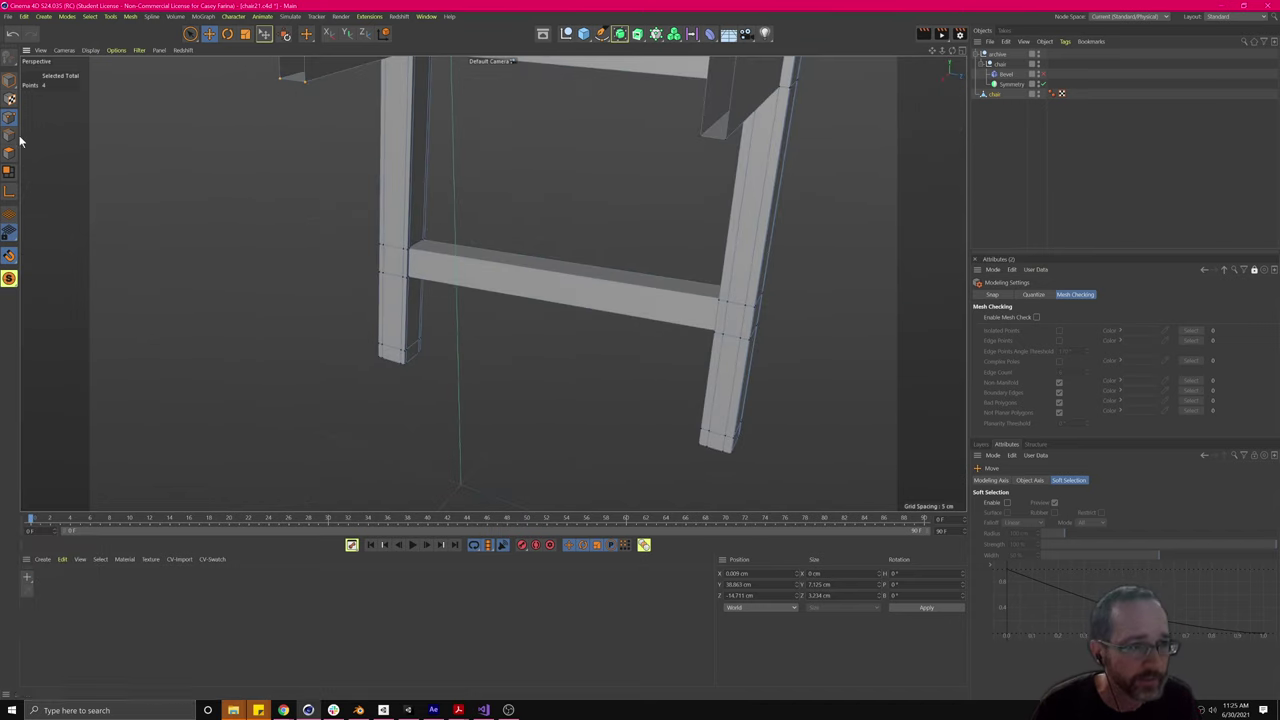
right_click(713, 306)
left_click(758, 590)
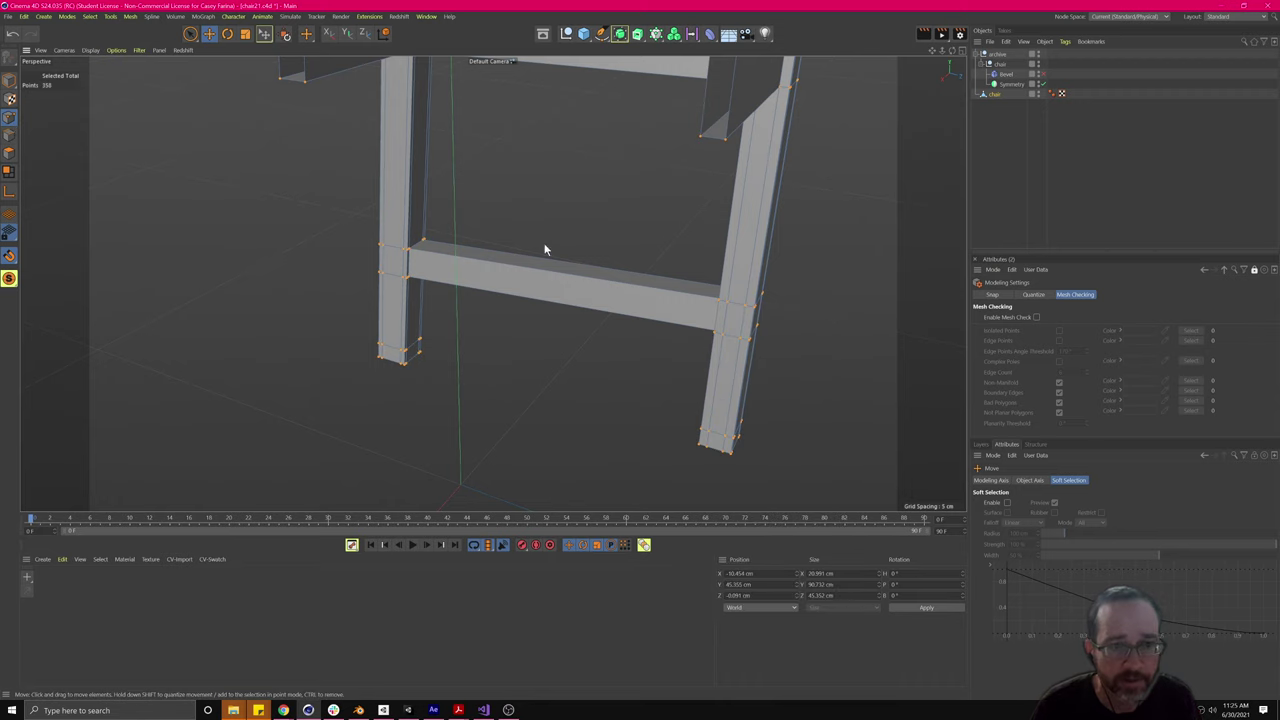
Step: Loop-select the three open boundary edges at the front apron's end in edge mode
middle_click_drag(607, 187, 535, 388, "alt")
scroll(535, 388, "down", 2)
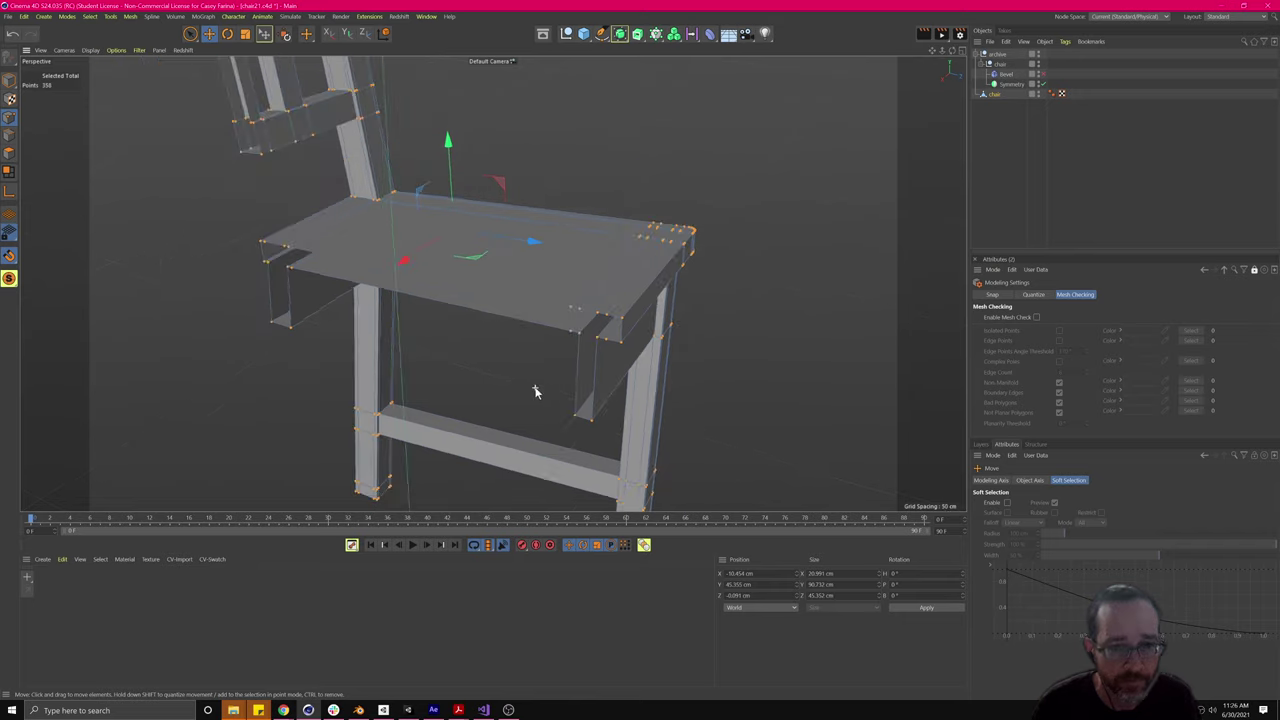
key("u")
key("l")
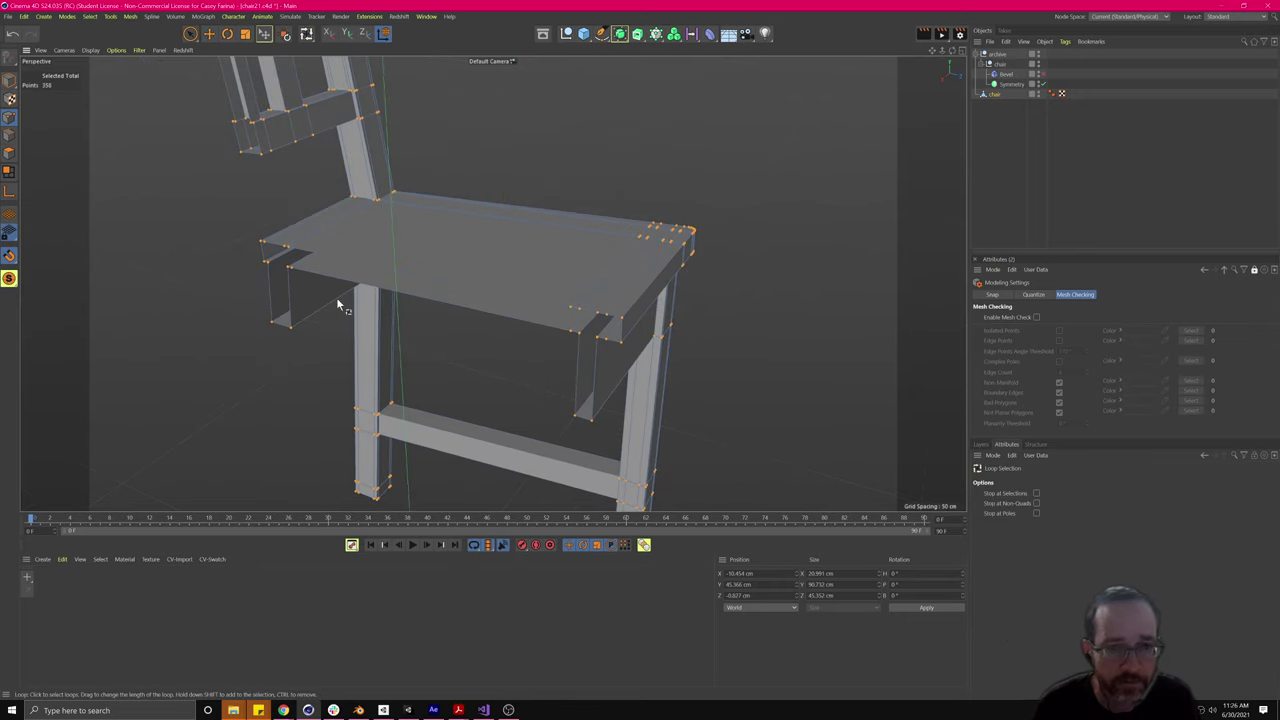
left_click(10, 136)
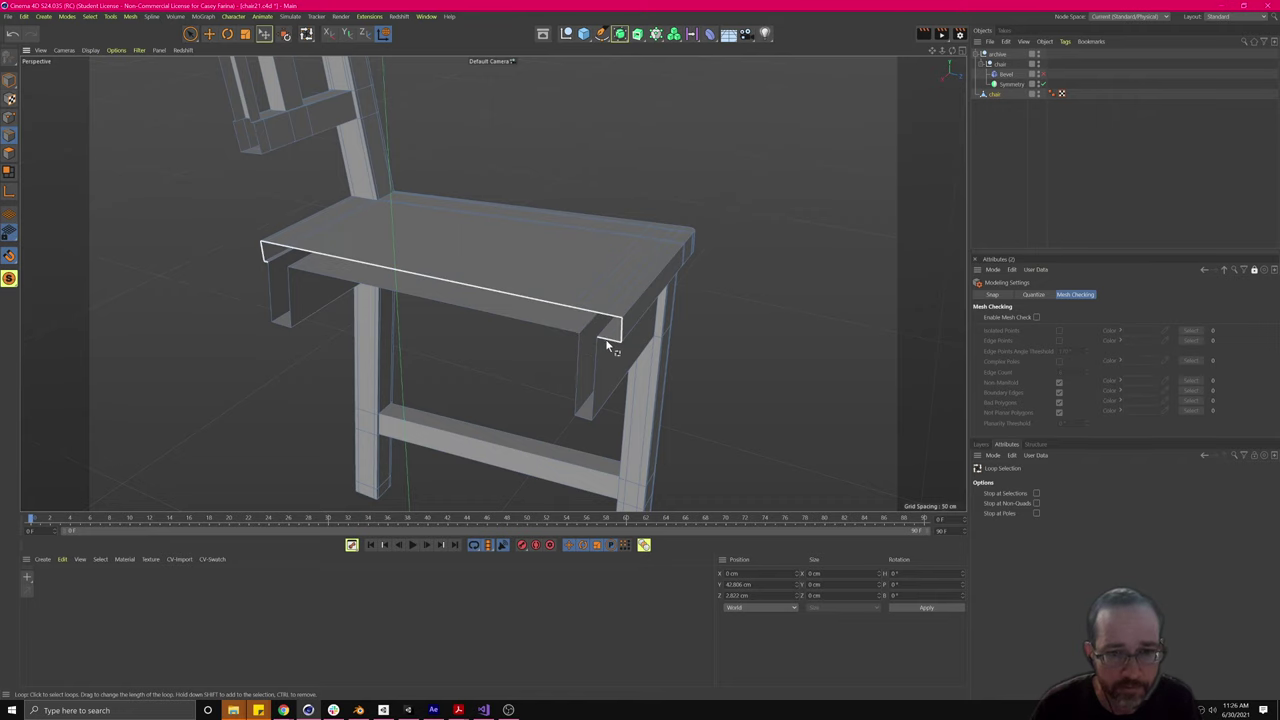
scroll(607, 345, "up", 10)
mouse_move(487, 370)
left_mouse_down("alt")
mouse_move(464, 359)
mouse_move(532, 374)
mouse_move(476, 366)
left_mouse_up("alt")
key("ctrl+shift+z")
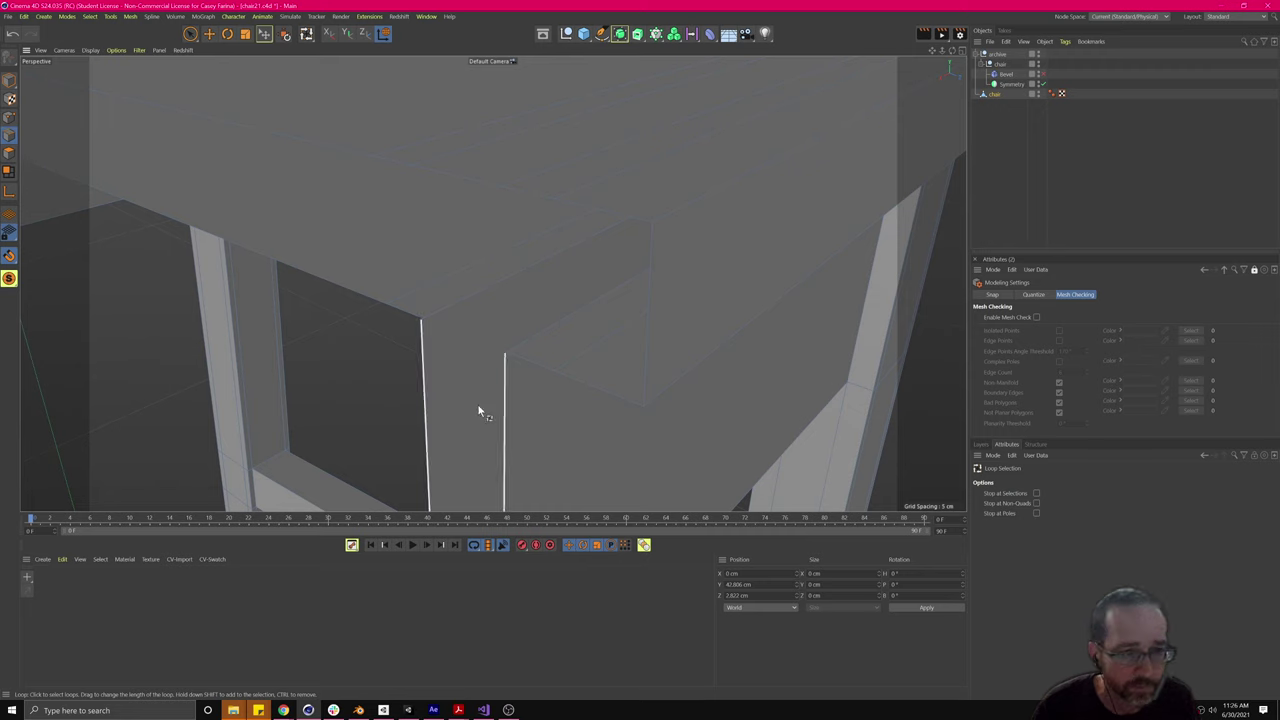
left_click(515, 397)
scroll(488, 369, "up", 4)
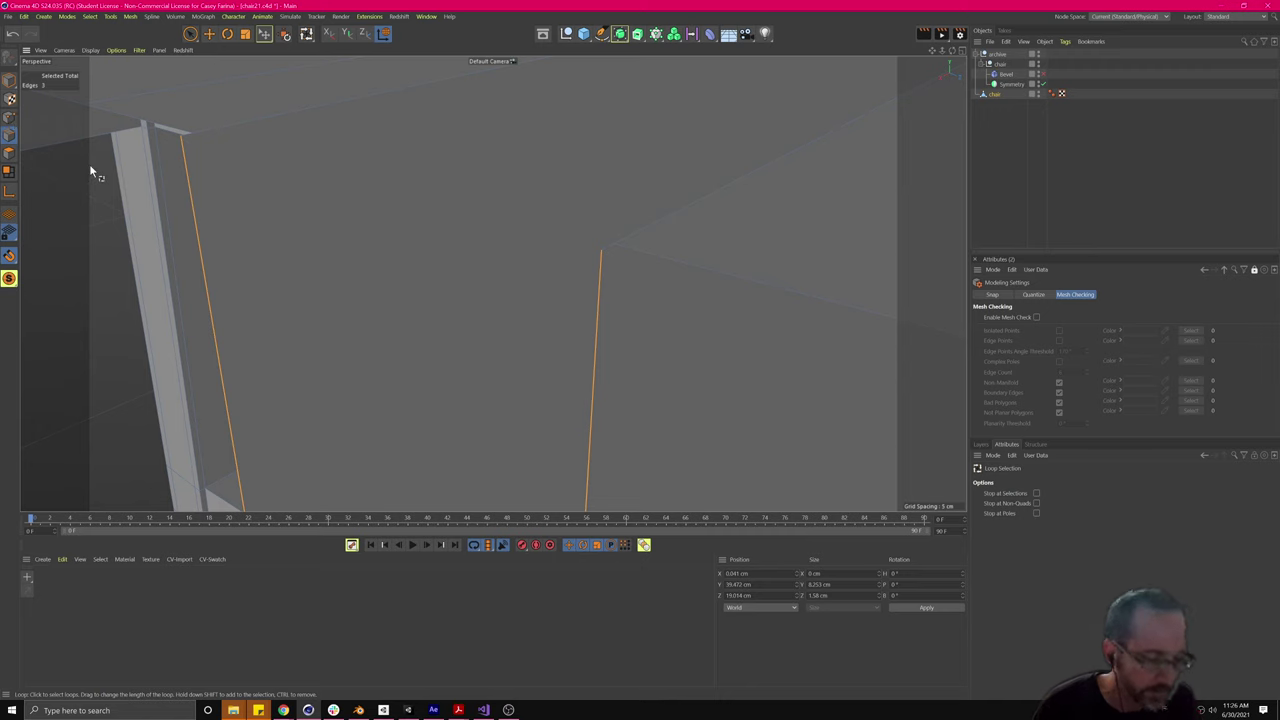
Step: Toggle 3D snapping and move the front apron's open end edges along X to about 0.024 cm
key("e")
scroll(305, 226, "down", 5)
middle_click_drag(247, 213, 224, 153, "alt")
left_click_drag(224, 155, 236, 172, "alt")
mouse_move(263, 101)
left_mouse_down("alt")
mouse_move(346, 220)
mouse_move(390, 317)
left_mouse_up("alt")
left_click_drag(285, 404, 286, 400)
left_click(14, 259)
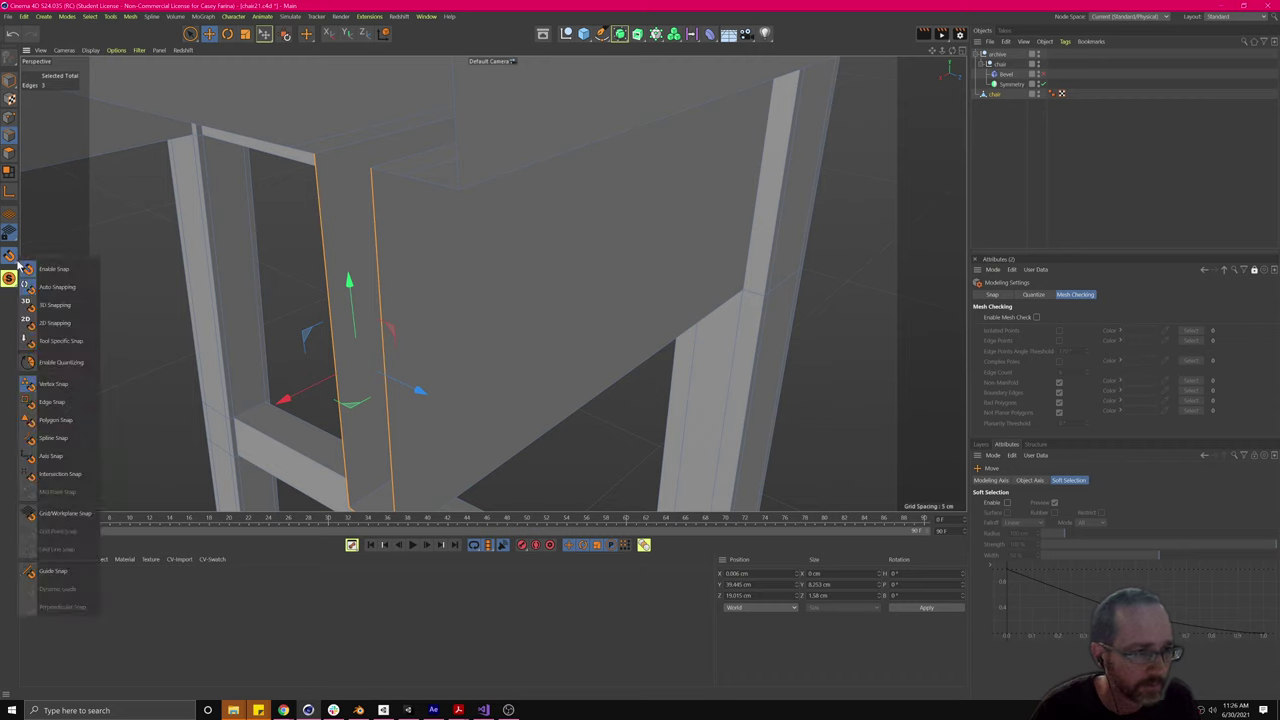
left_click(55, 306)
left_click_drag(284, 401, 284, 402)
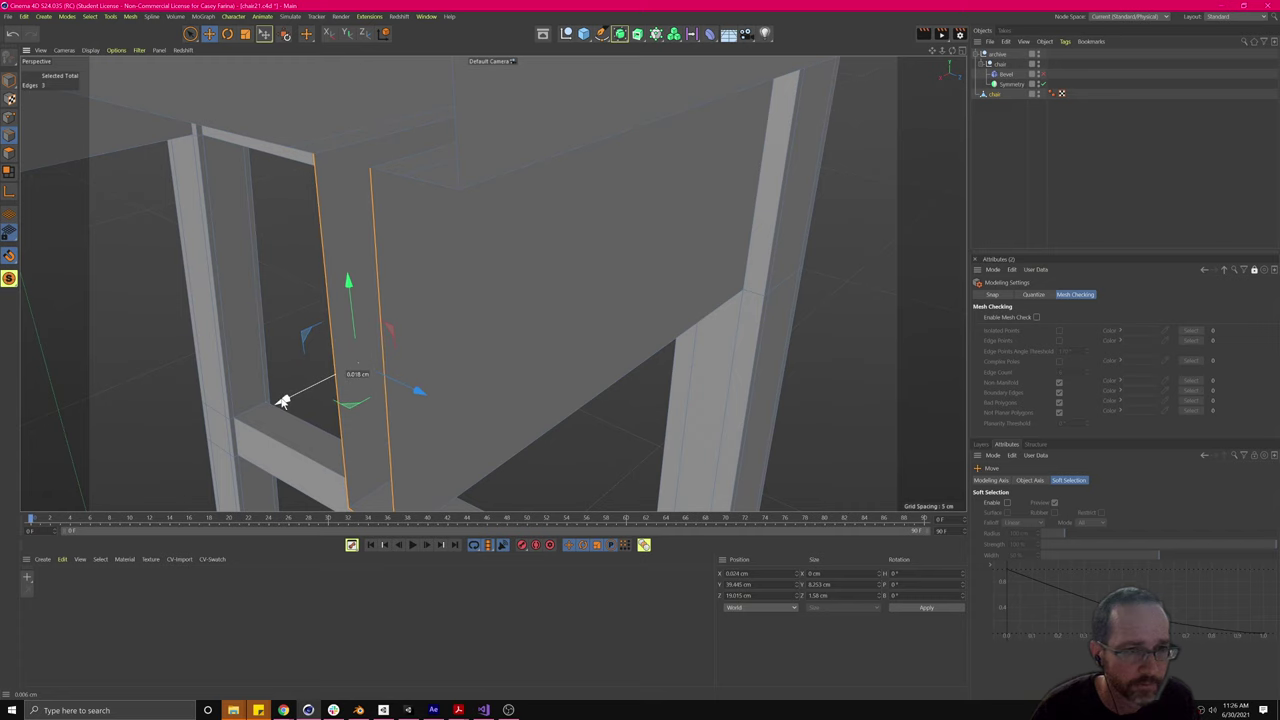
Step: Loop-select the three open boundary edges at the rear apron's end
left_click_drag(262, 288, 650, 376, "alt")
scroll(389, 228, "up", 3)
left_click_drag(393, 210, 423, 229, "alt")
key("u")
key("l")
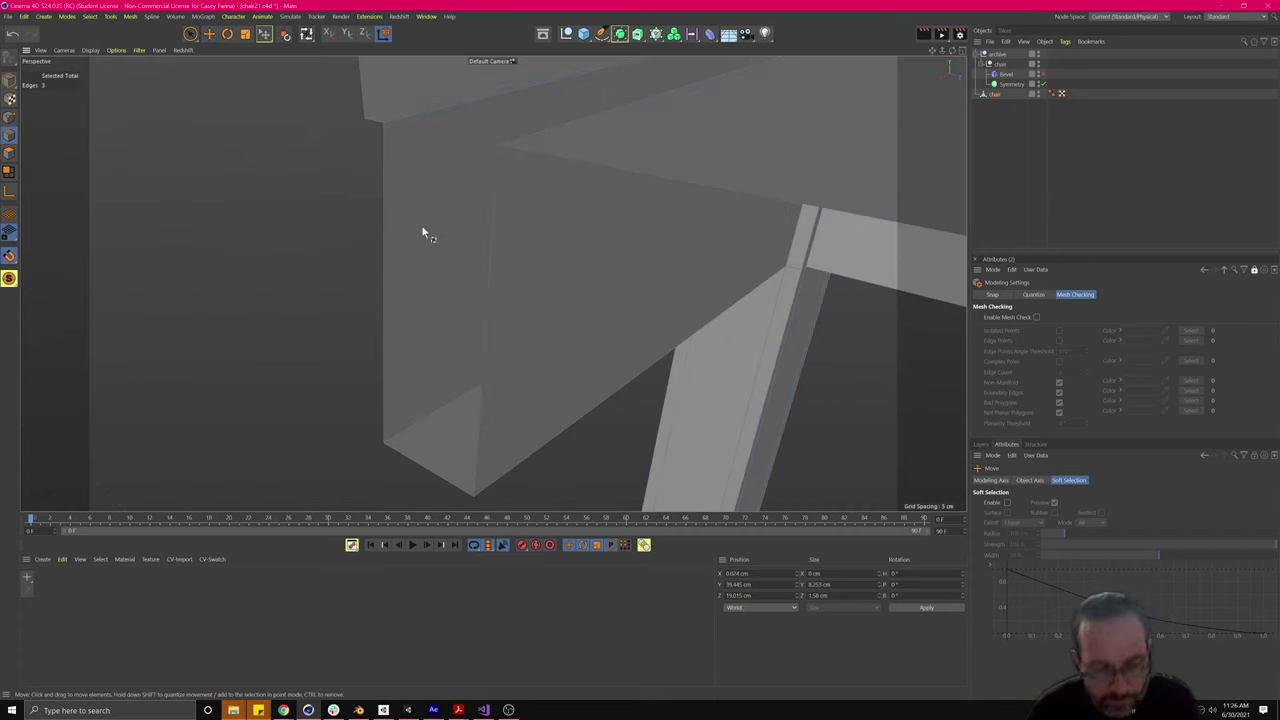
left_click(479, 247)
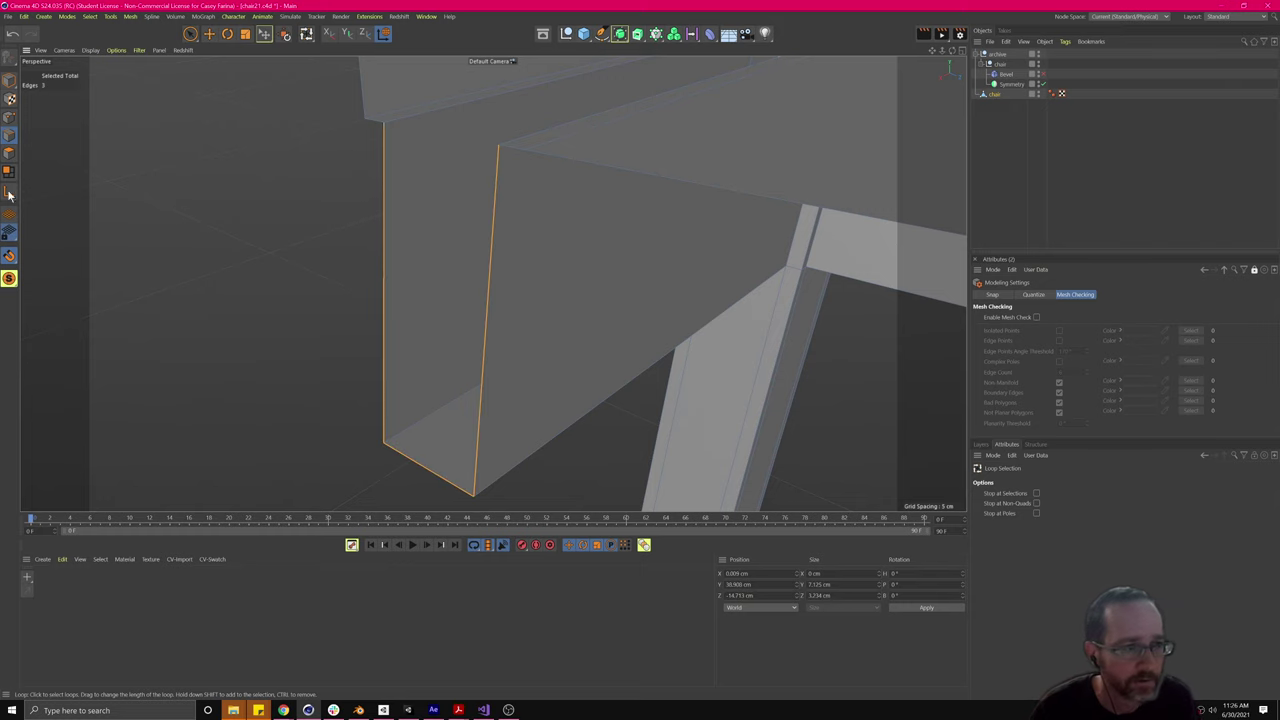
Step: Toggle 3D snapping and move the rear apron's open end edges along X to about 0.021 cm
left_click_drag(9, 256, 29, 263)
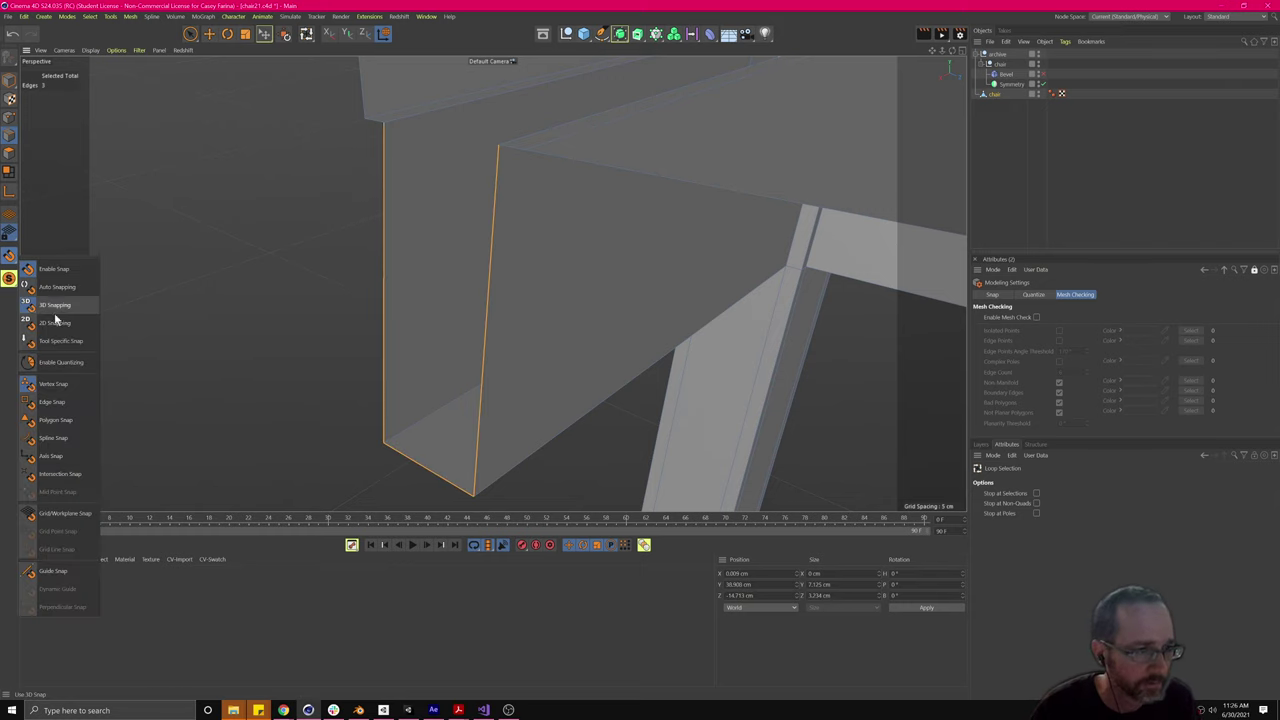
left_click_drag(55, 313, 56, 314)
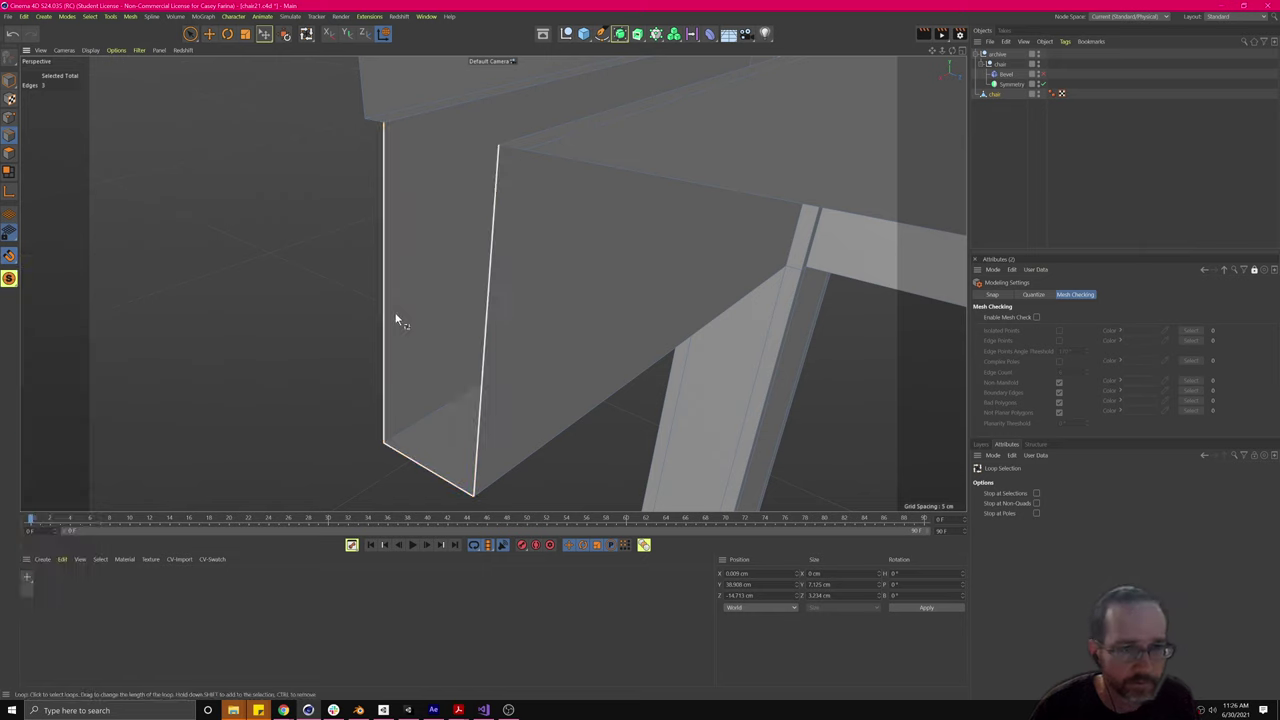
key("e")
left_click_drag(379, 357, 363, 354)
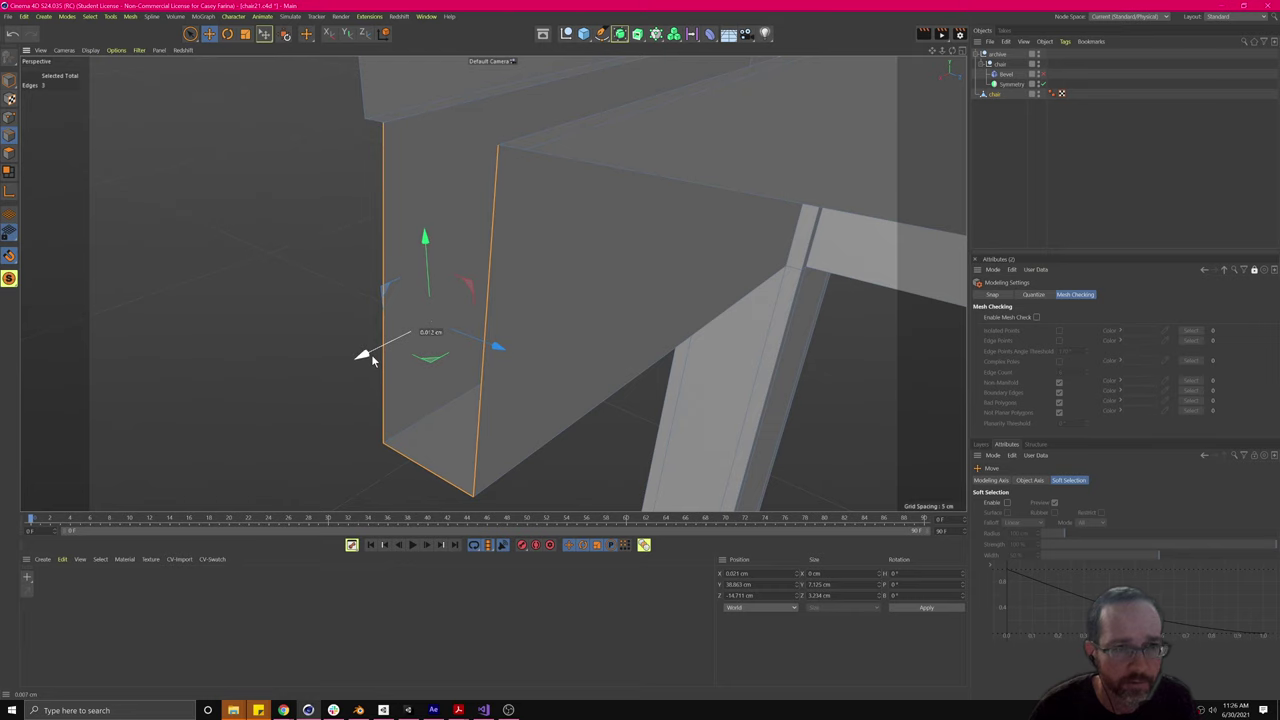
Step: In point mode, move the rear apron's first upper end point along X to about -0.003 cm, snapping it to the adjacent seat vertex
left_click_drag(420, 217, 417, 206, "alt")
left_click_drag(449, 247, 457, 143, "alt")
scroll(420, 138, "up", 8)
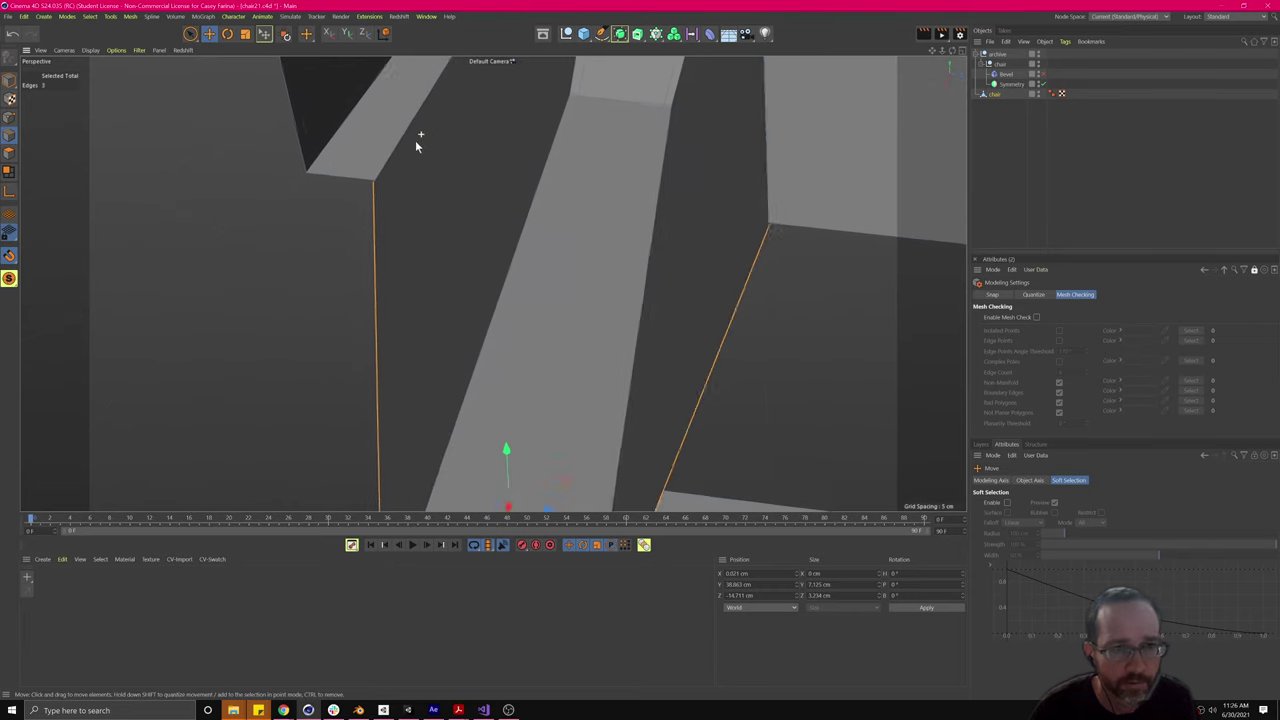
scroll(314, 231, "up", 2)
scroll(366, 231, "down", 3)
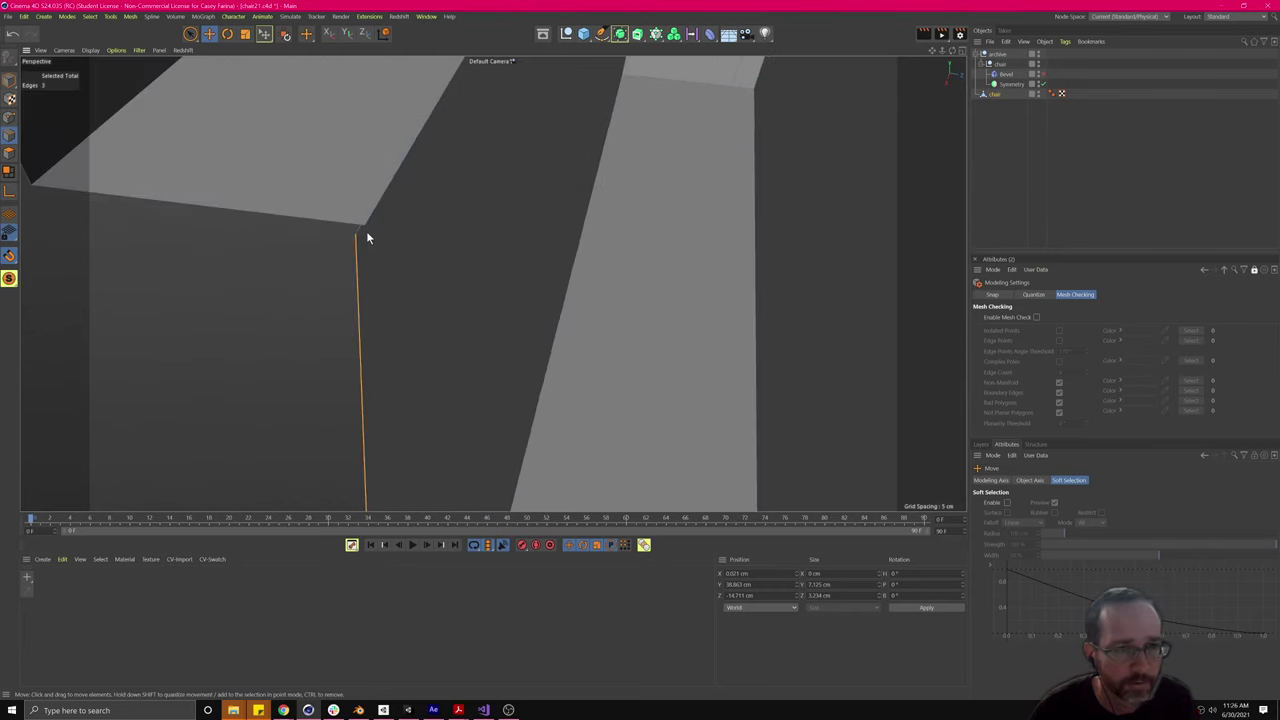
mouse_move(392, 277)
left_mouse_down("alt")
mouse_move(409, 291)
mouse_move(251, 252)
left_mouse_up("alt")
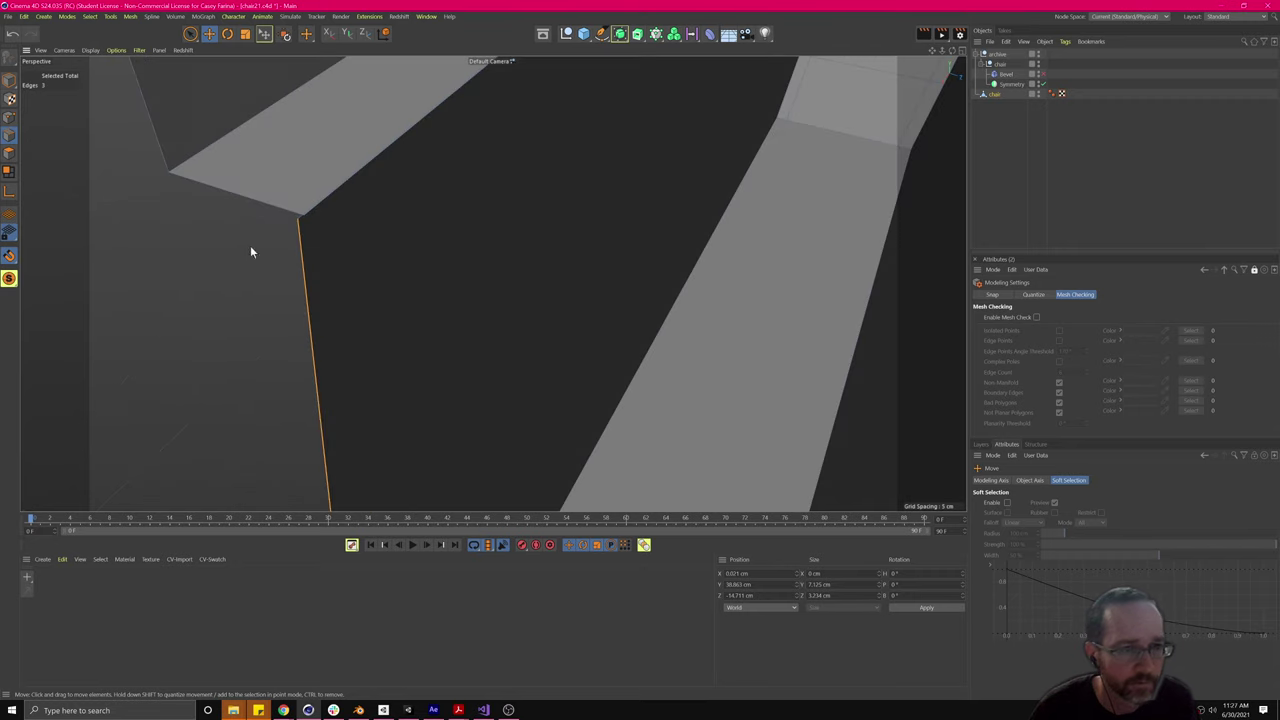
left_click(209, 274)
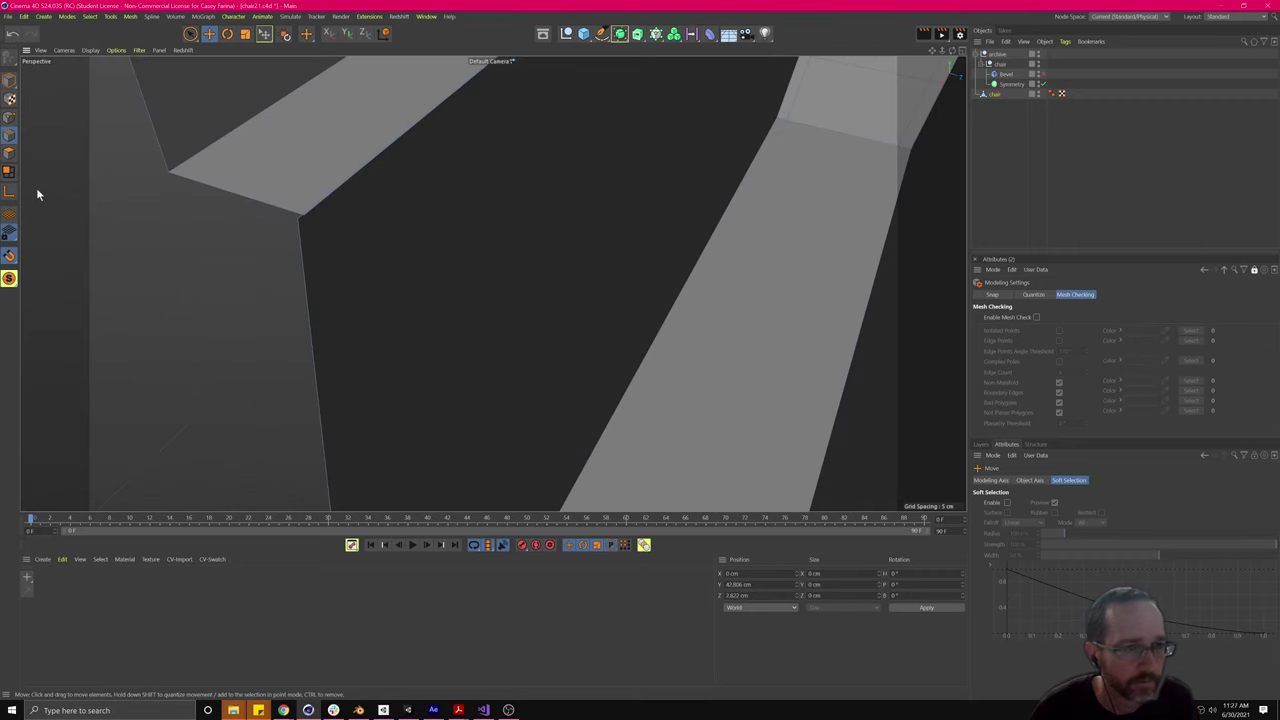
left_click(12, 120)
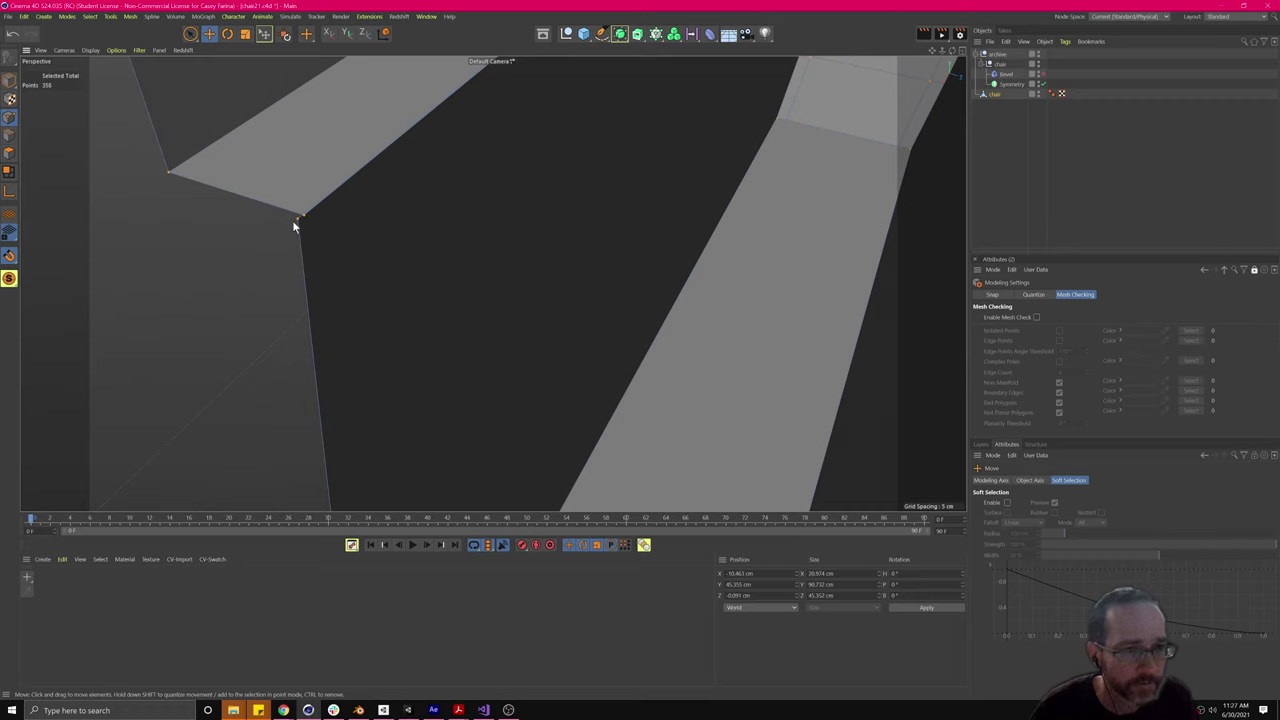
left_click(296, 220)
left_click_drag(239, 269, 243, 266)
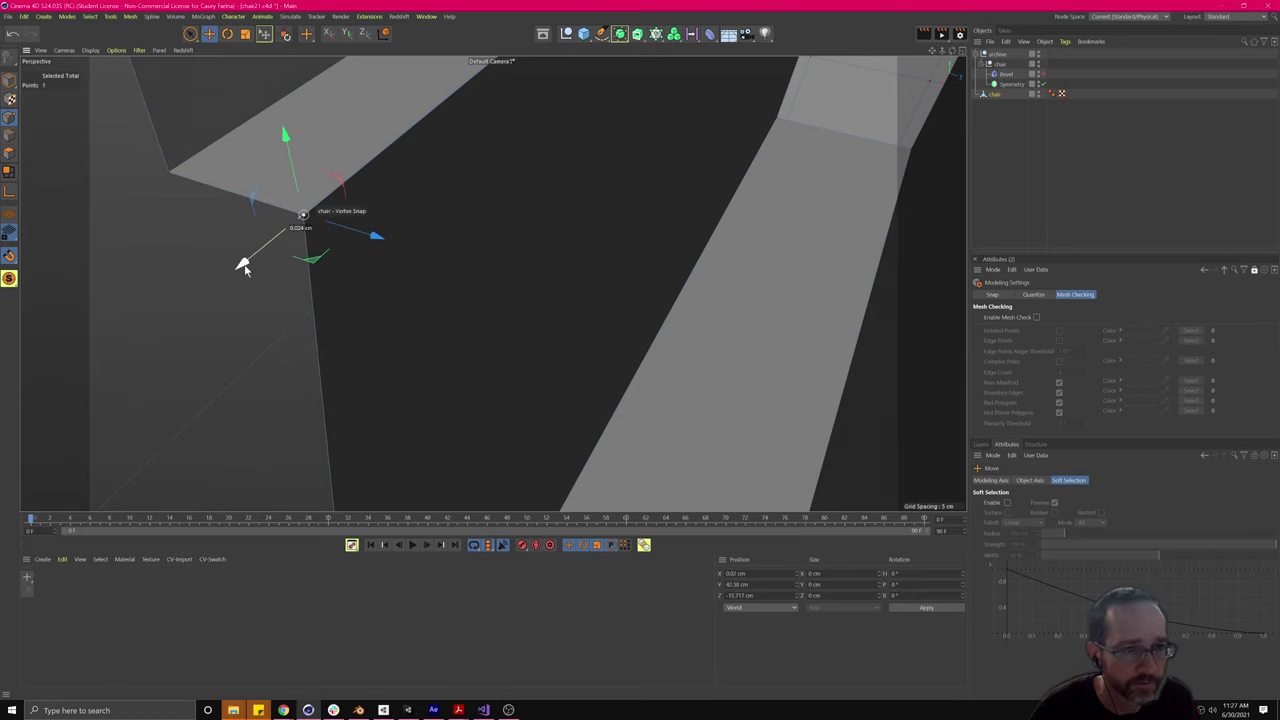
Step: Move the rear apron's other upper end point to about 0.003 cm in X and -13.1 cm in Z, at the adjacent seat corner
left_click_drag(491, 283, 400, 212, "alt")
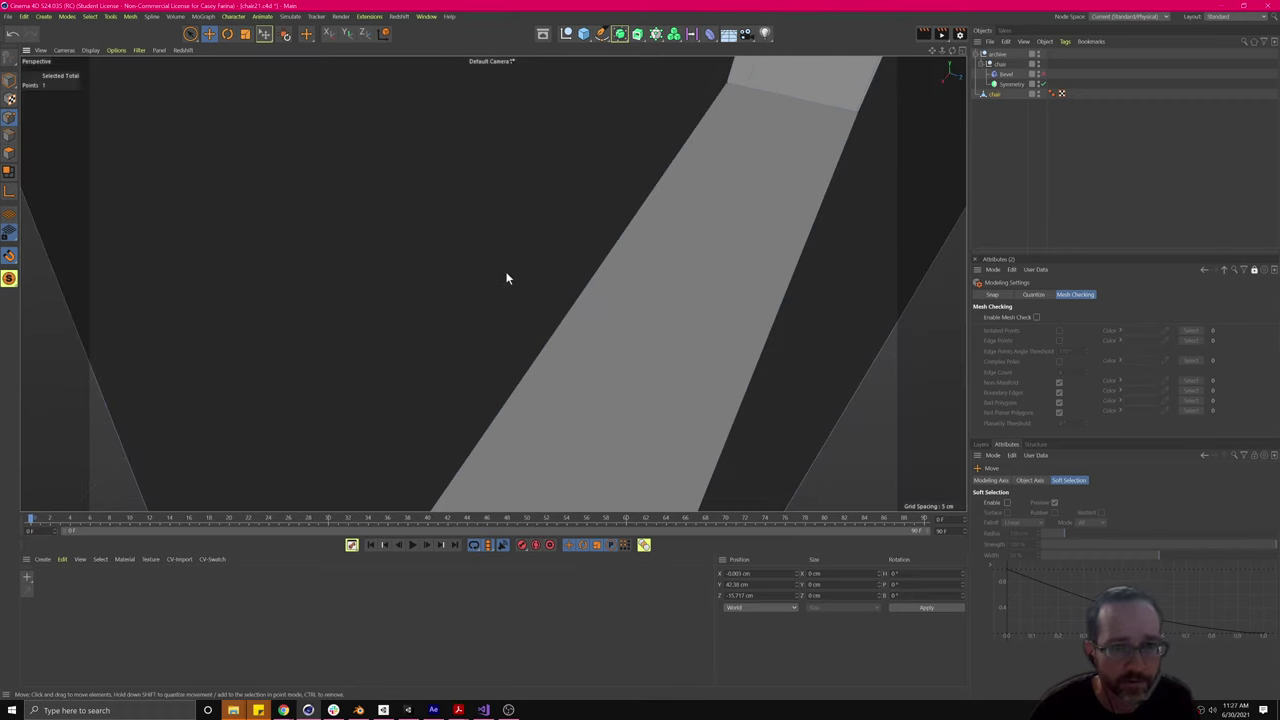
scroll(506, 277, "down", 5)
scroll(531, 283, "up", 5)
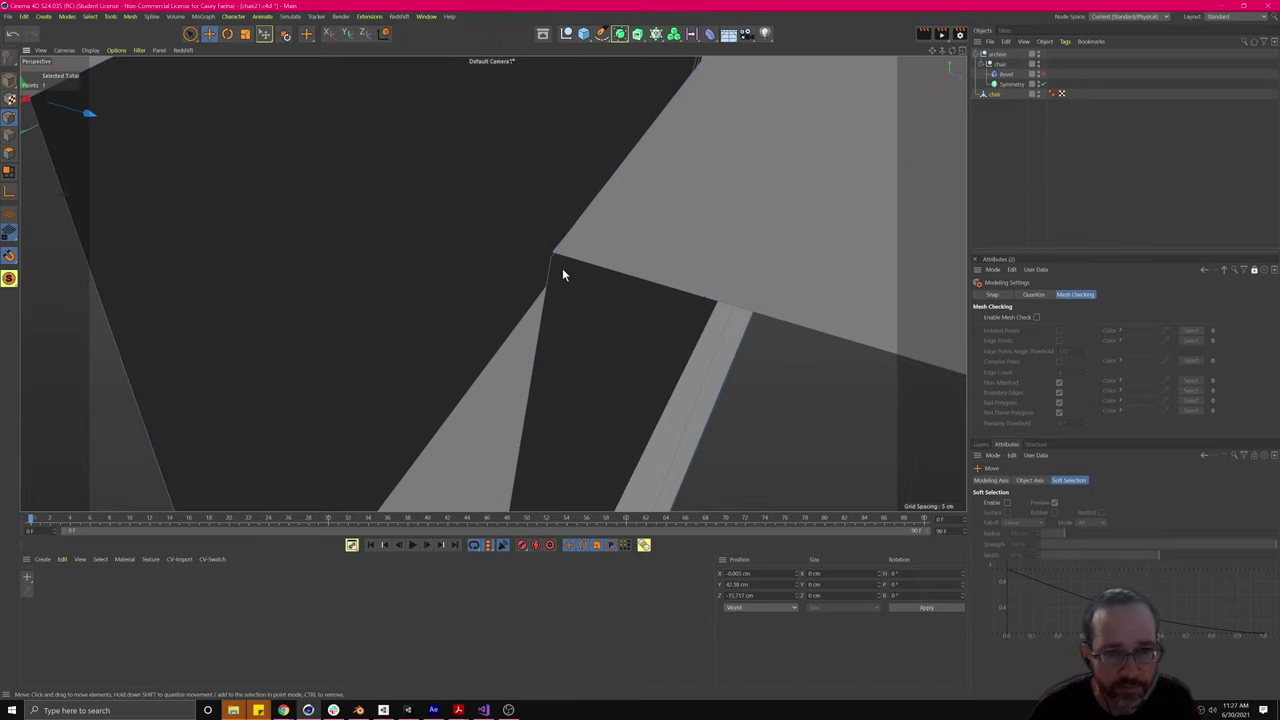
left_click(543, 244)
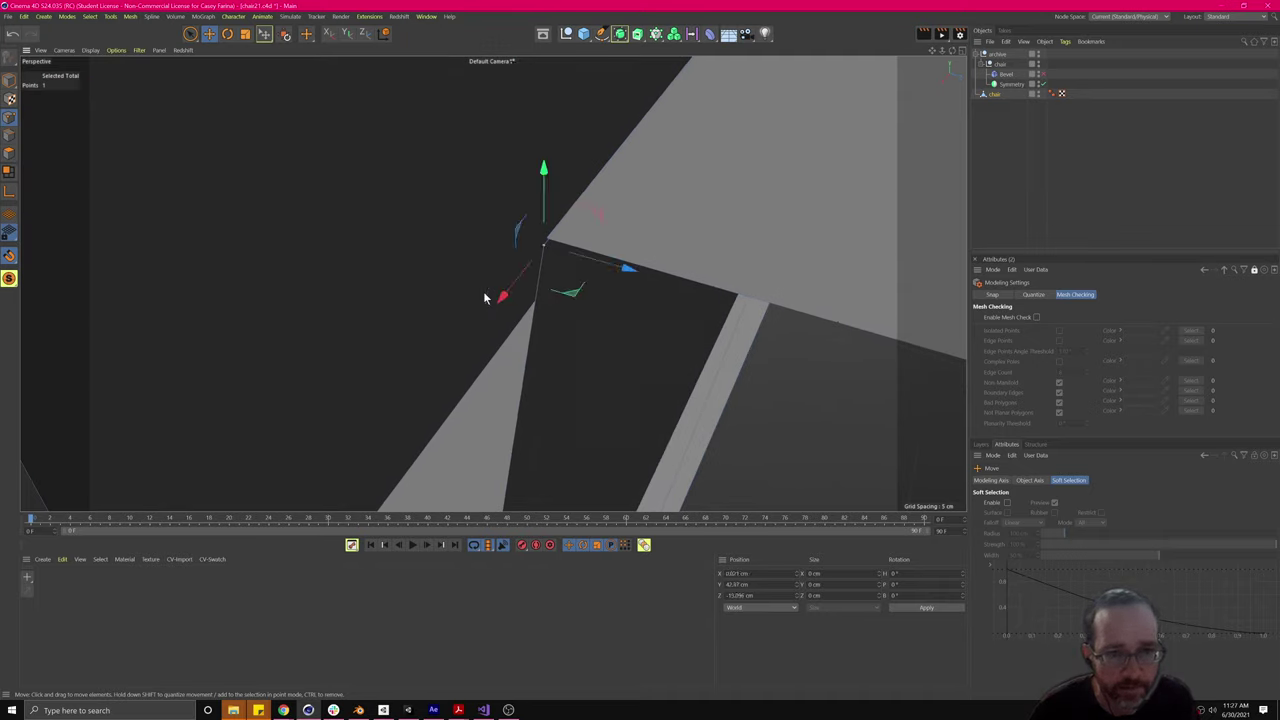
left_click_drag(503, 291, 512, 290)
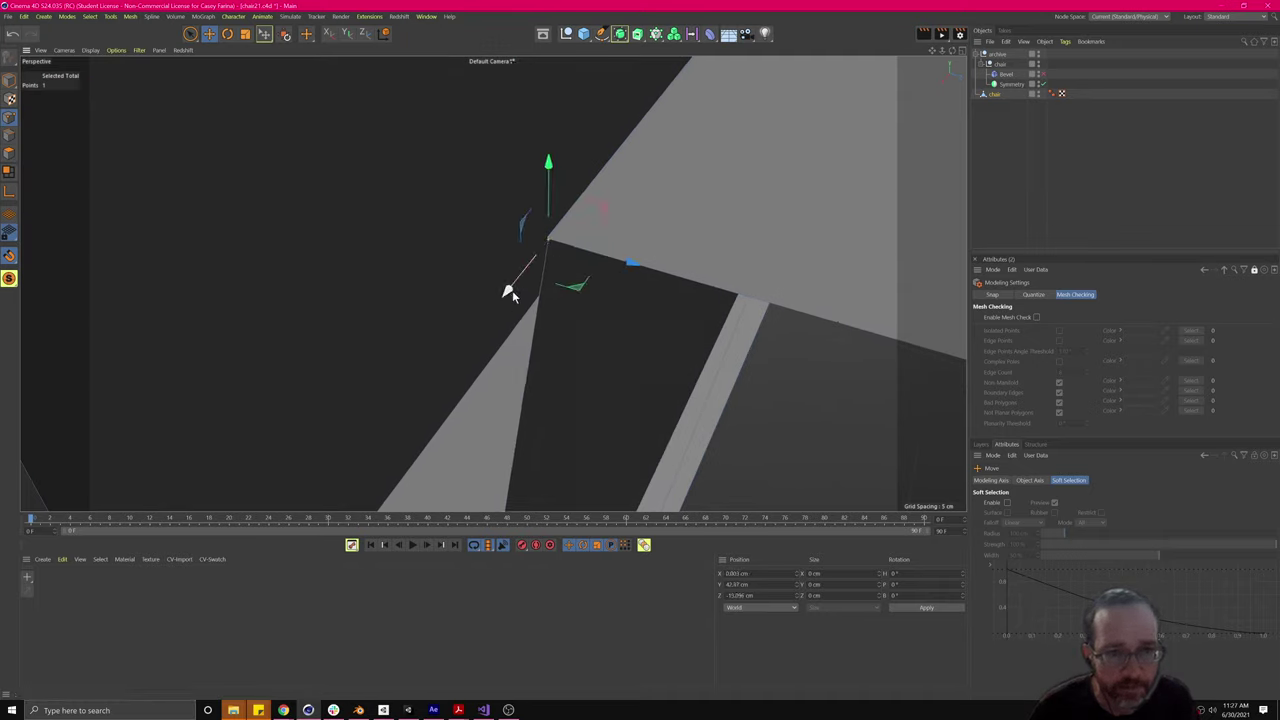
scroll(570, 285, "up", 4)
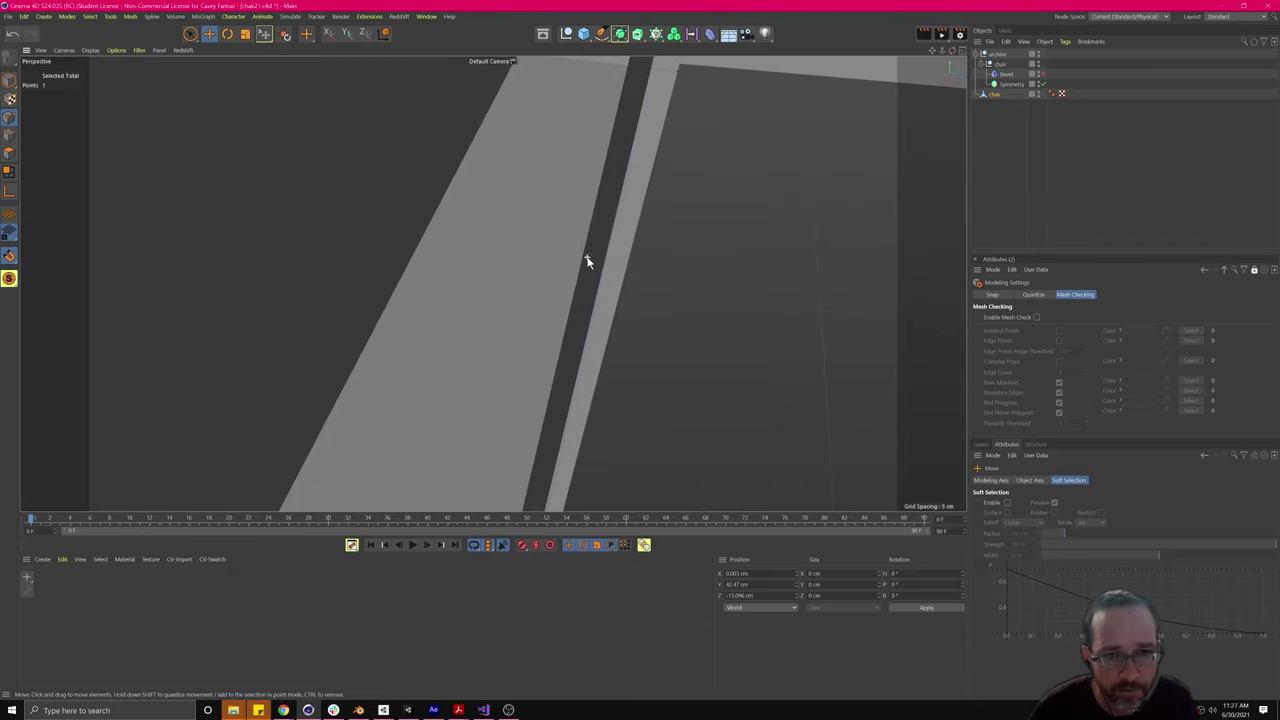
scroll(586, 262, "down", 3)
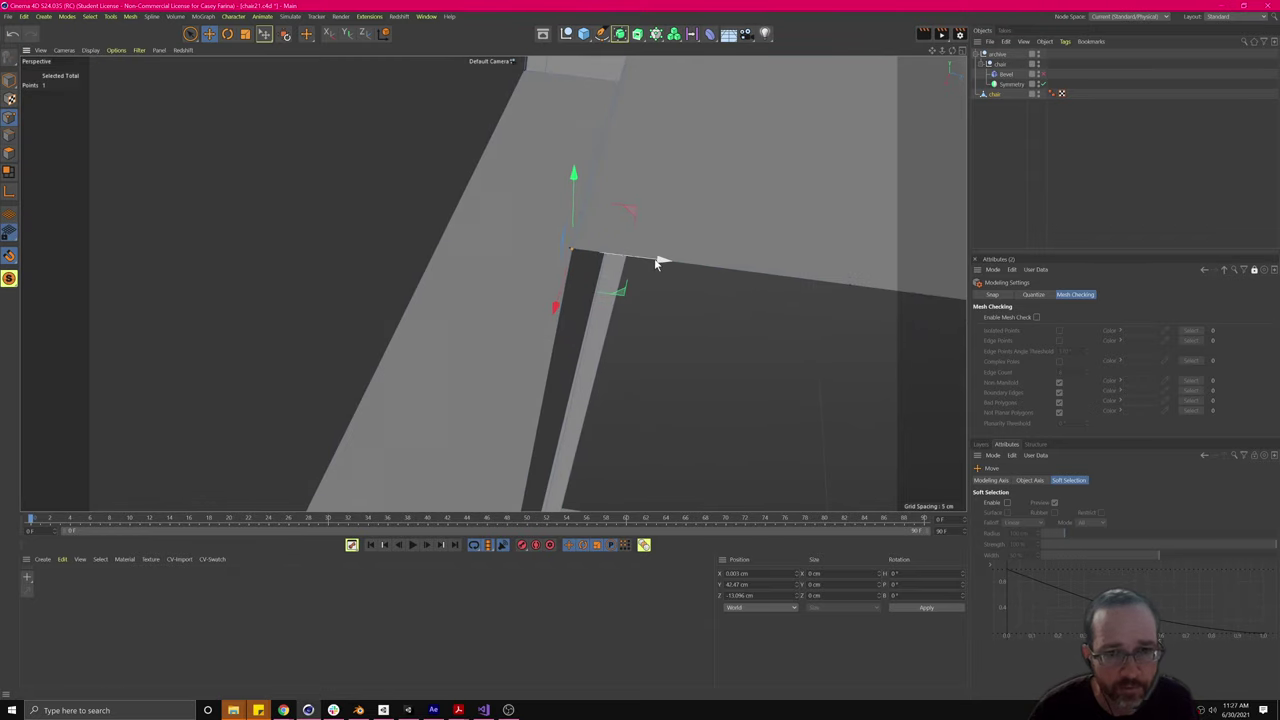
scroll(617, 286, "down", 4)
Step: Select all of the chair's points and optimize them with a tolerance of 0.01 cm
middle_click_drag(756, 277, 435, 265, "alt")
scroll(759, 343, "up", 3)
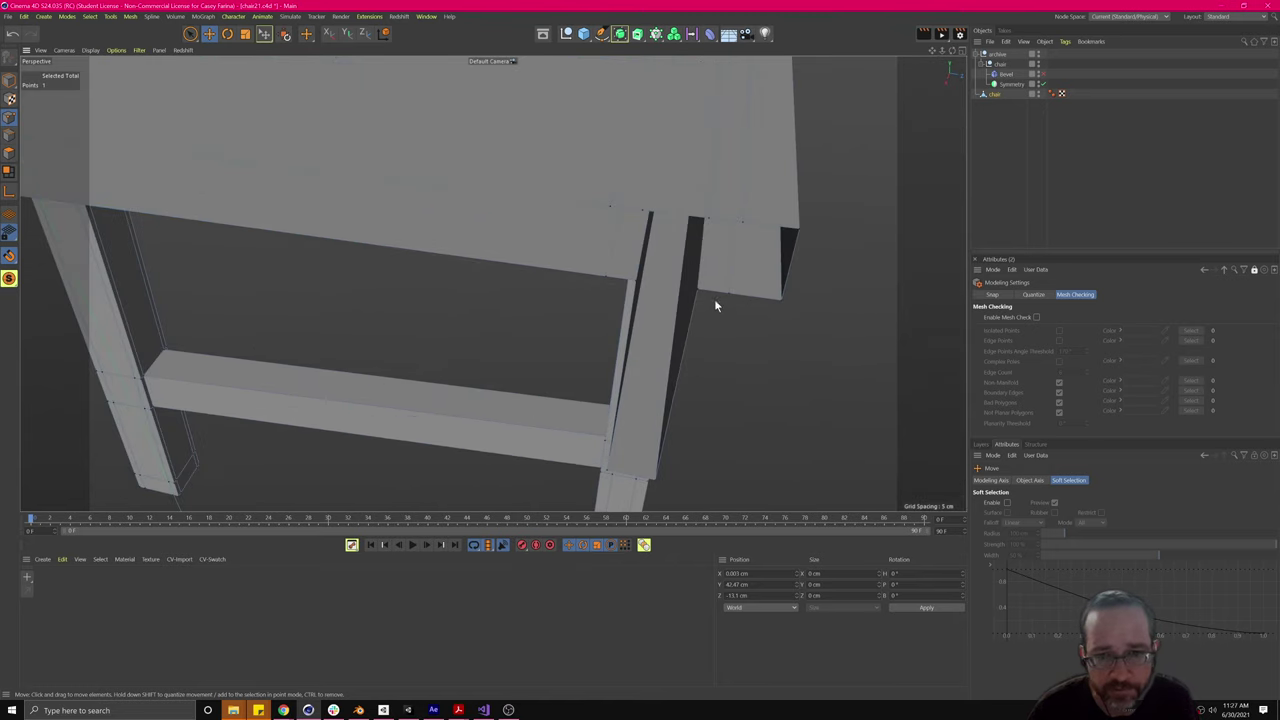
scroll(629, 271, "up", 6)
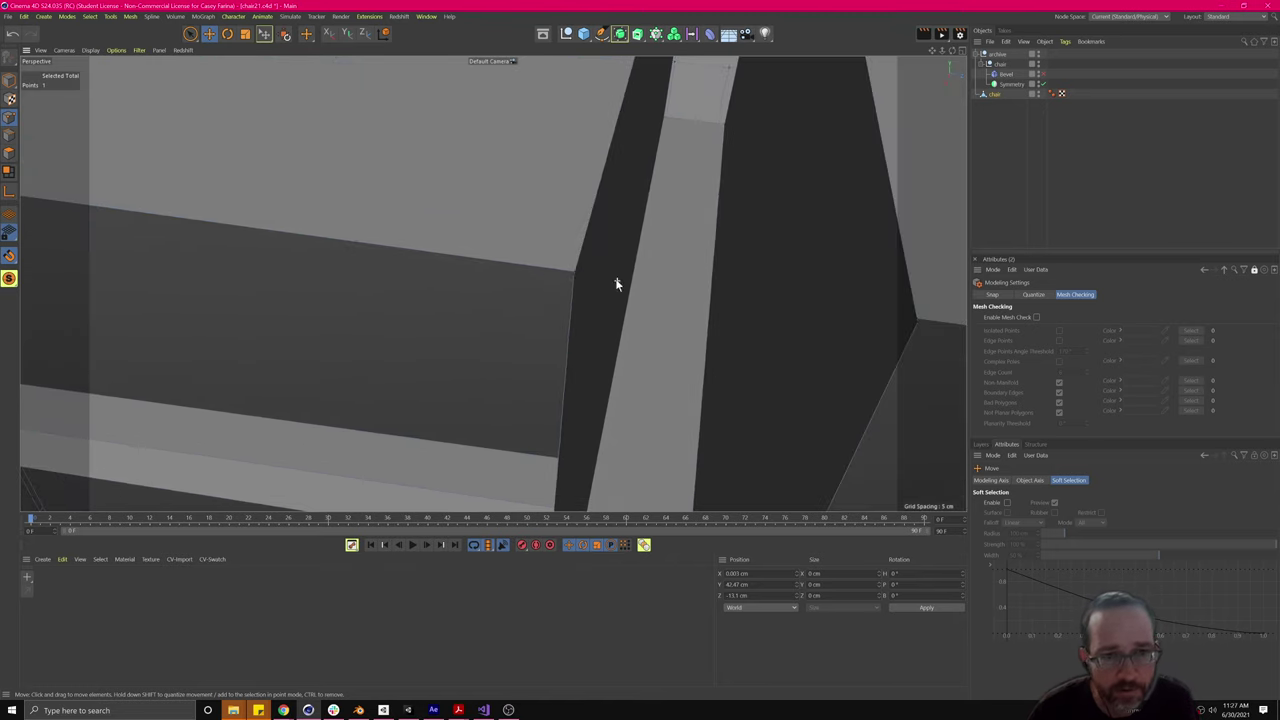
scroll(612, 280, "down", 5)
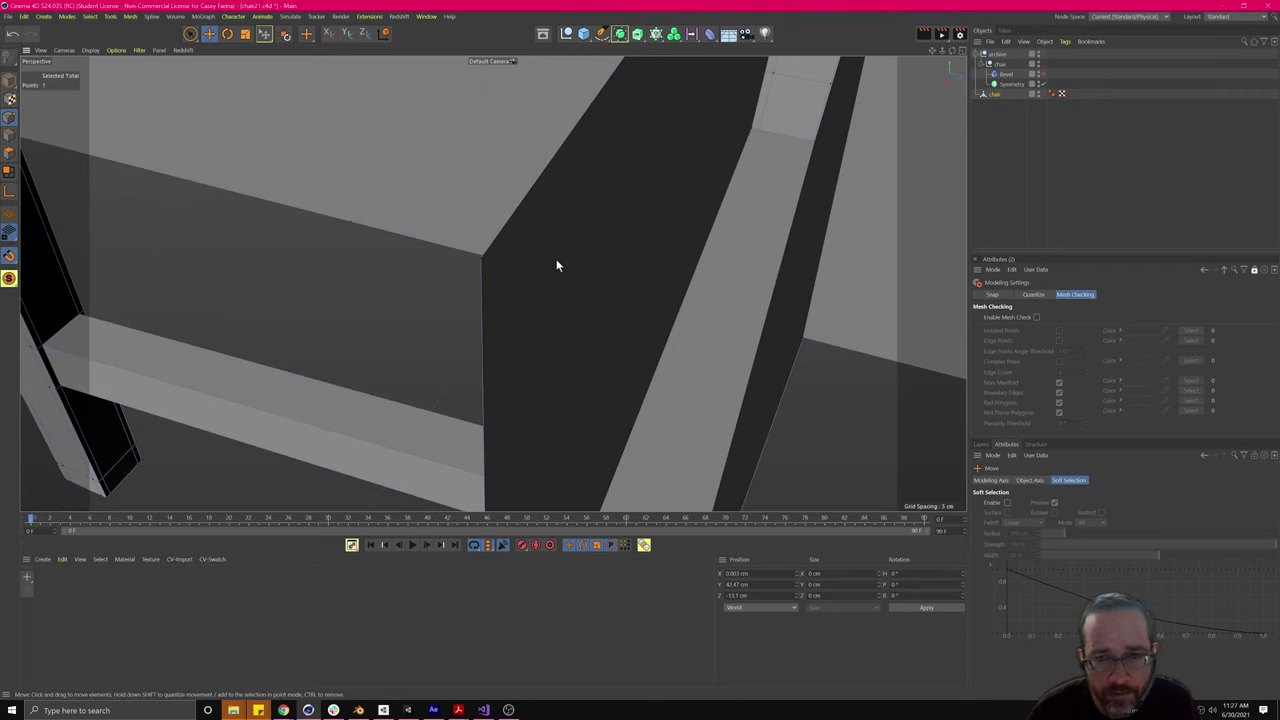
scroll(497, 274, "up", 2)
scroll(492, 270, "down", 1)
left_click_drag(521, 274, 413, 286, "alt")
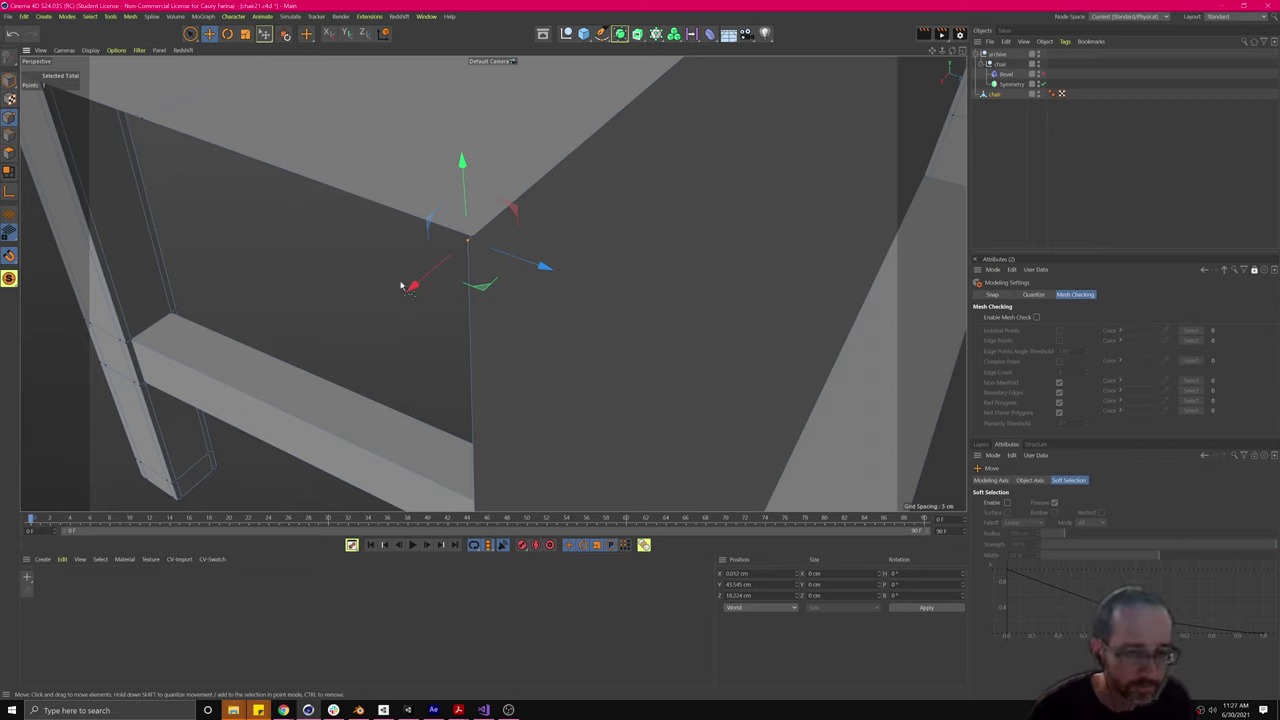
key("ctrl+a")
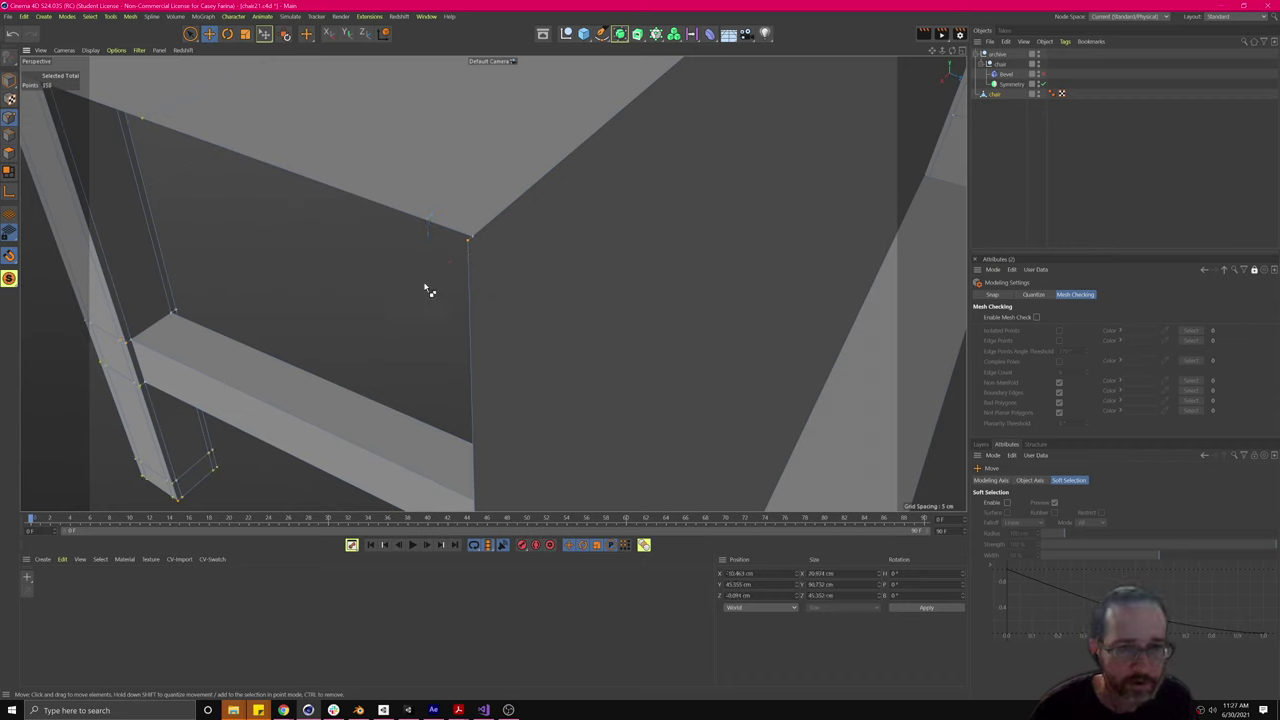
right_click(472, 245)
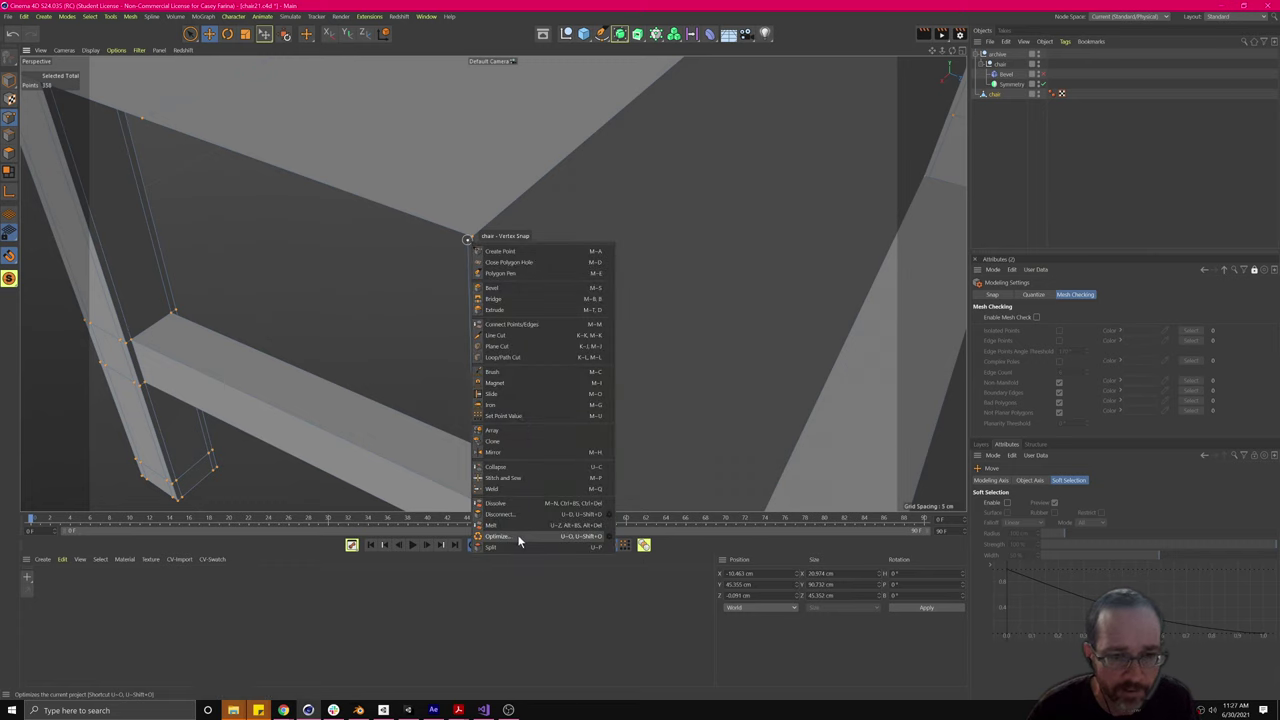
left_click(606, 537)
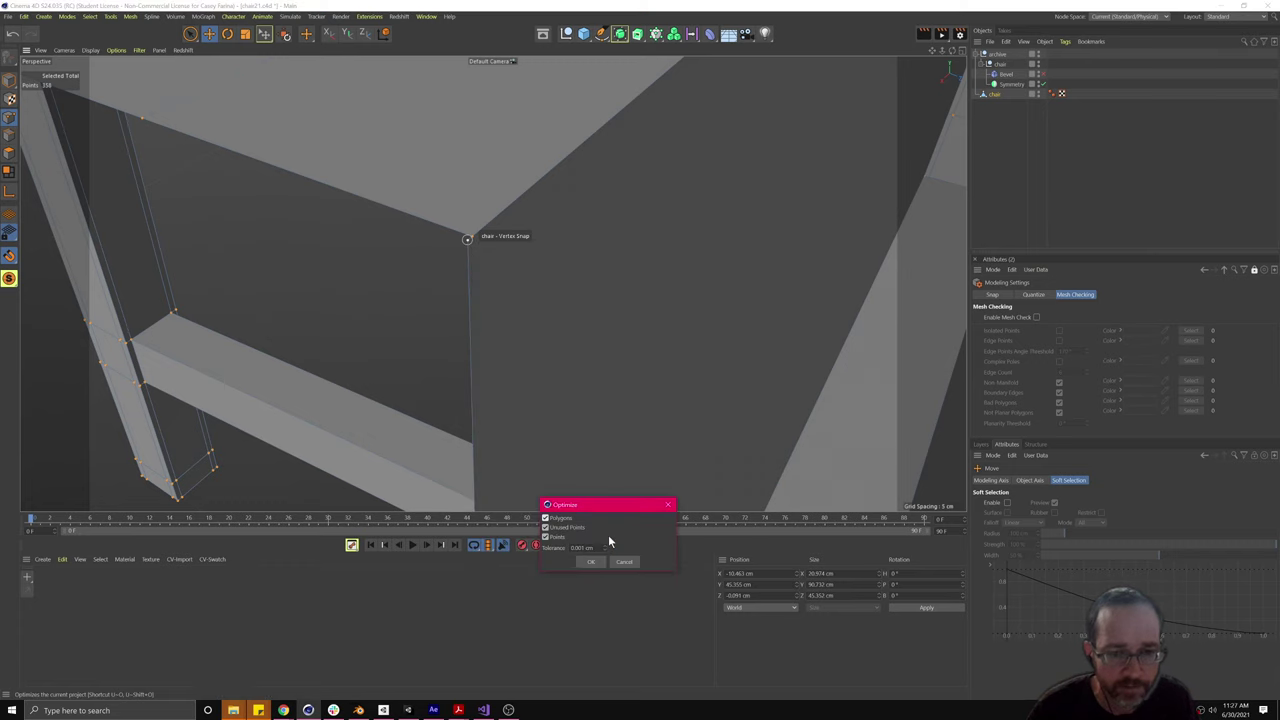
left_click_drag(610, 323, 607, 312)
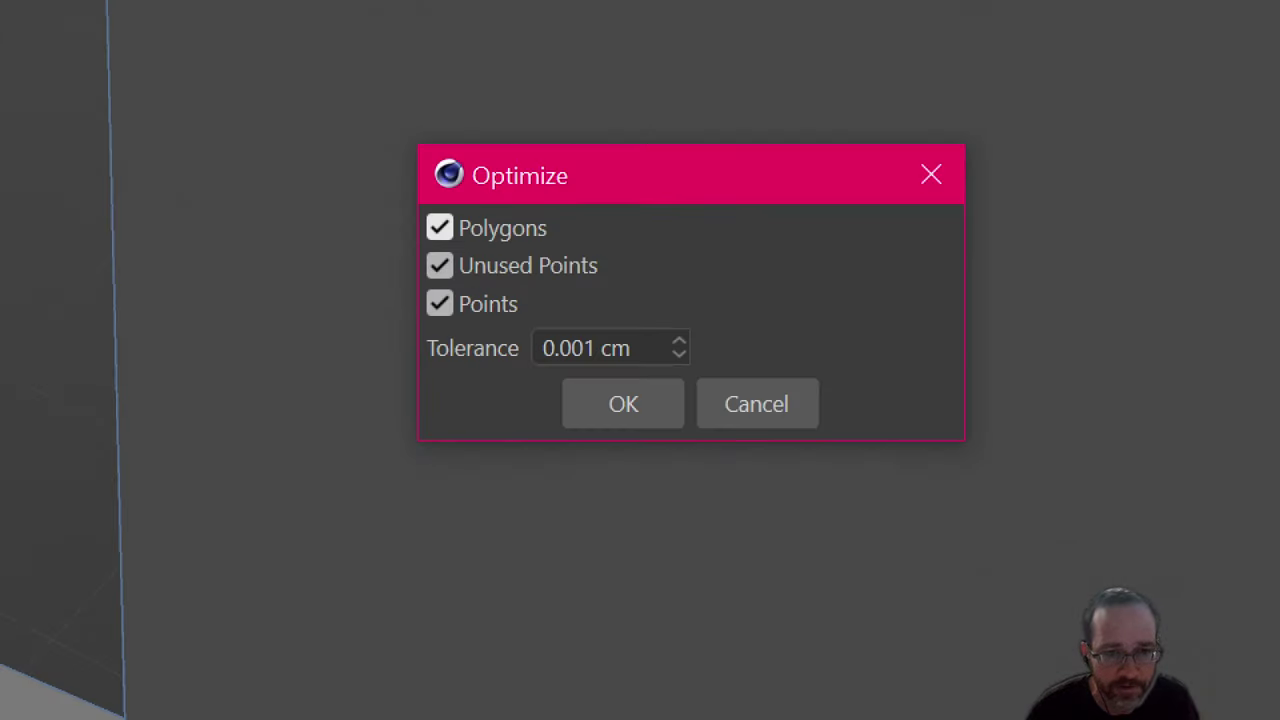
left_click(589, 354)
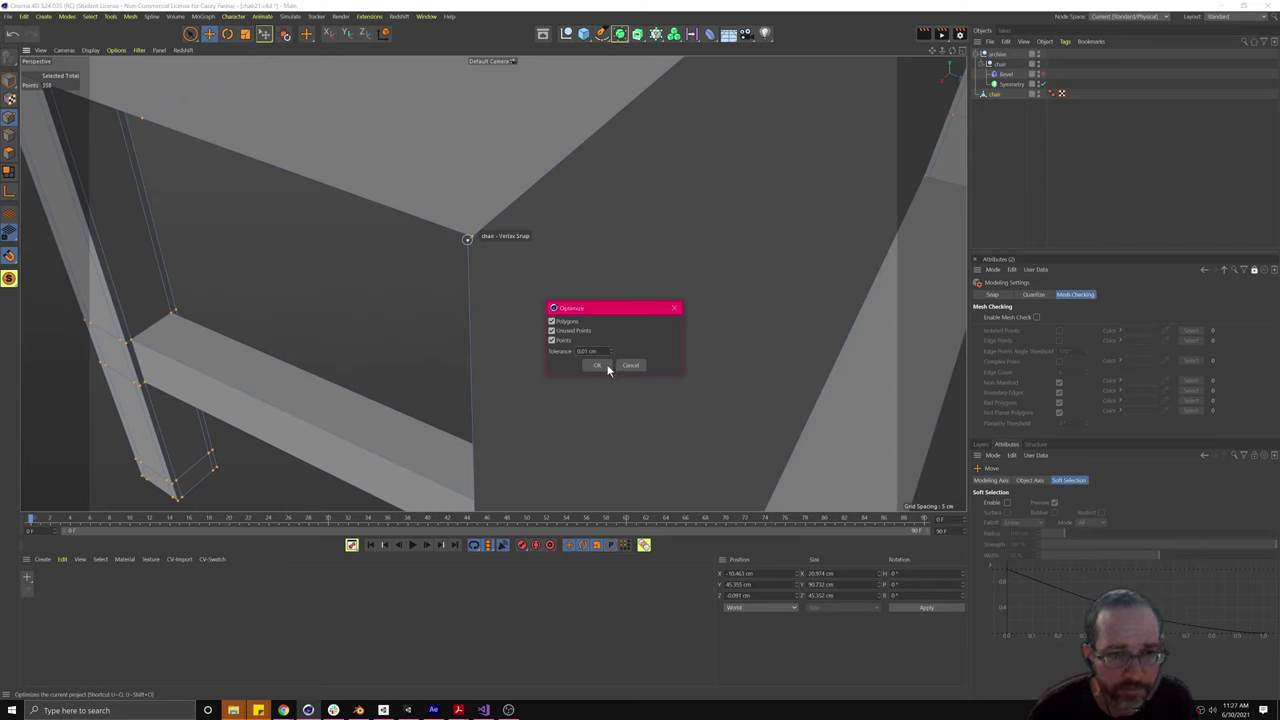
left_click(607, 367)
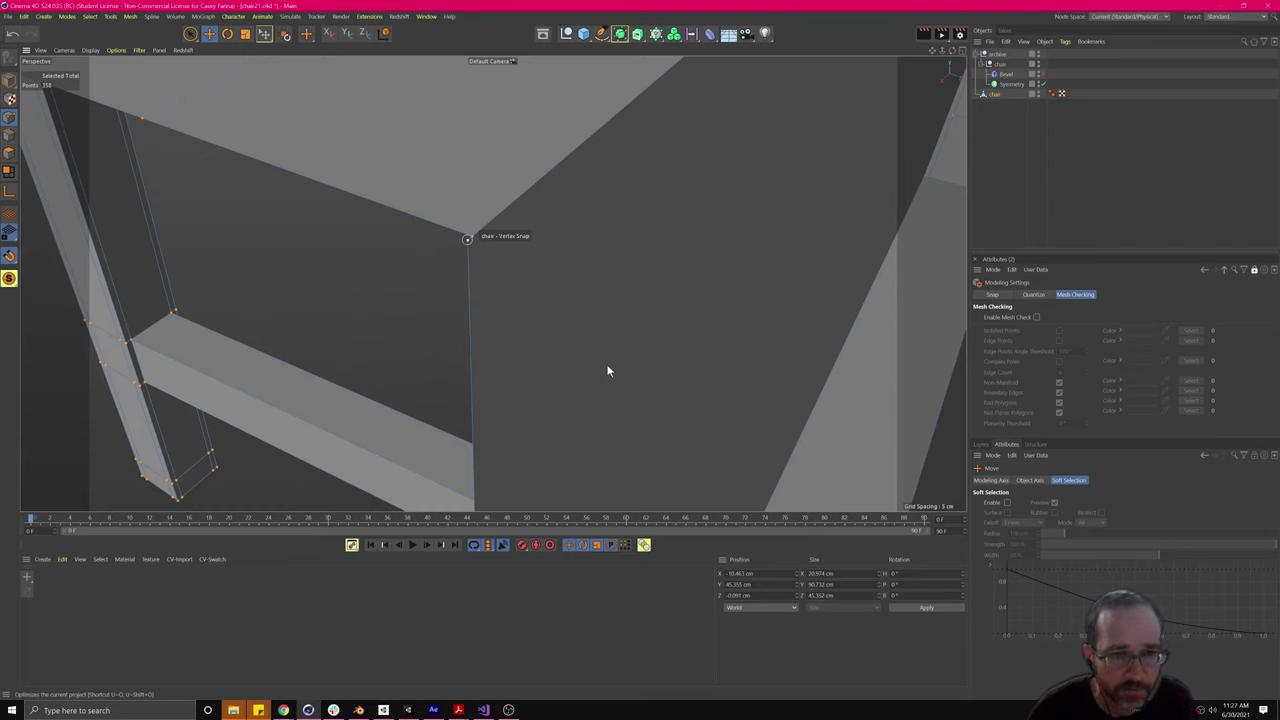
Step: Reselect all of the chair's points and optimize them again with a higher tolerance
right_click(476, 243)
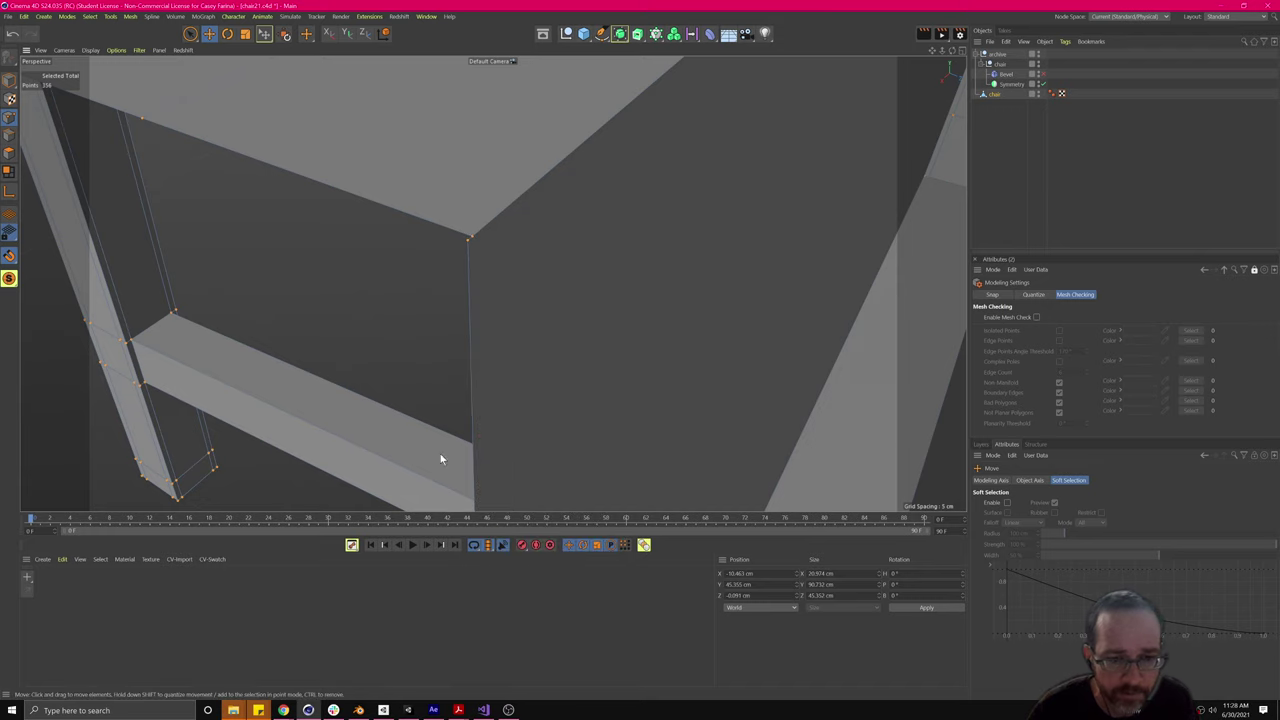
left_click(468, 240)
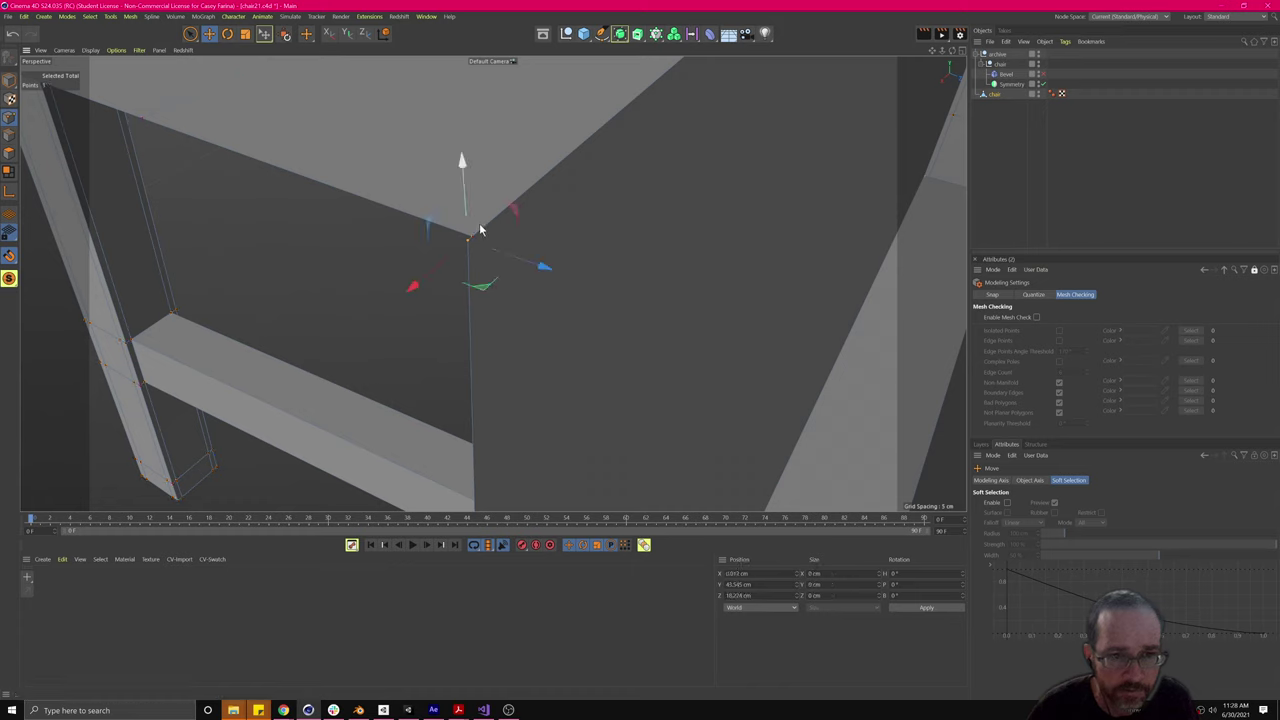
key("ctrl+a")
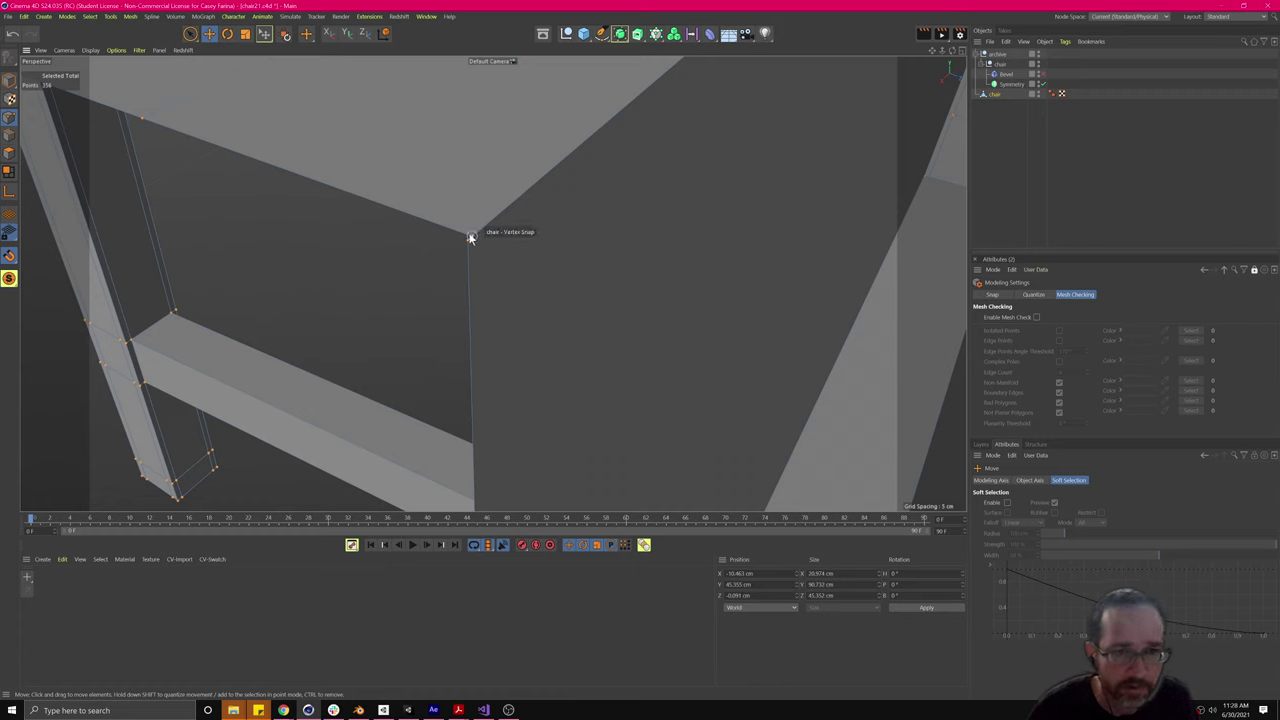
right_click(471, 236)
left_click(503, 528)
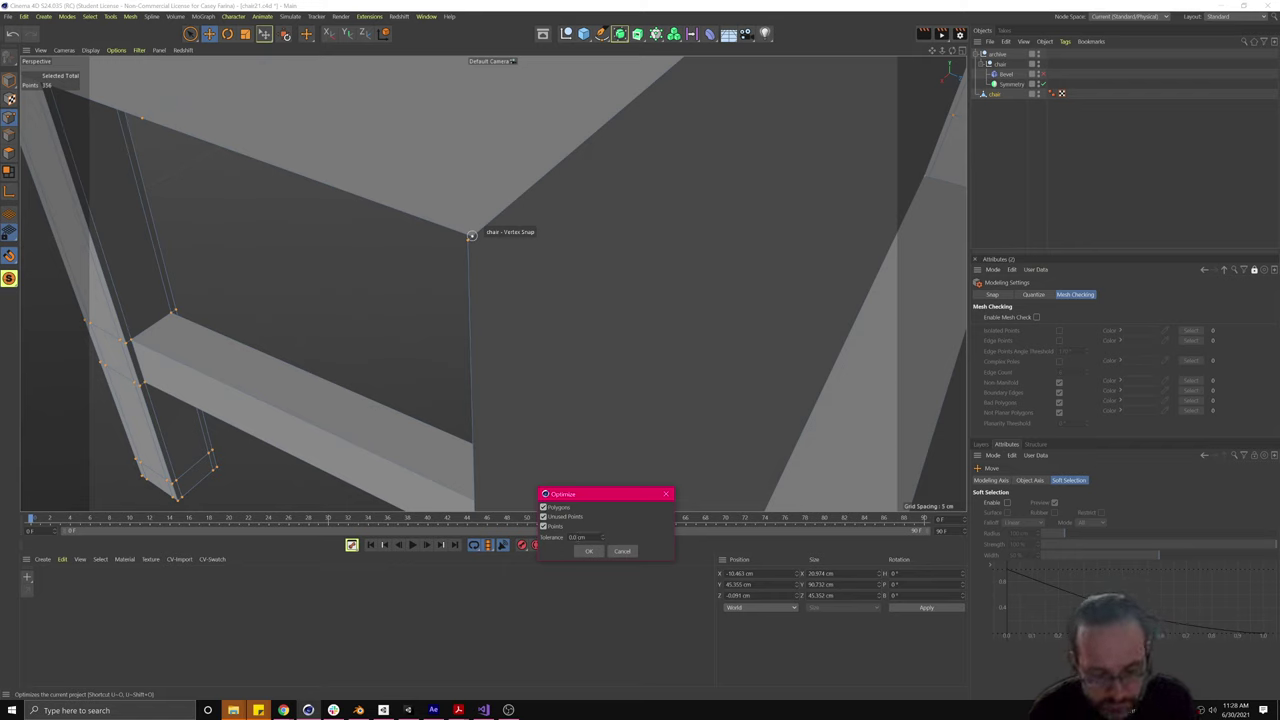
left_click(588, 552)
Step: Examine the apron corners where they meet the seat, and the half chair as a whole
scroll(634, 296, "down", 5)
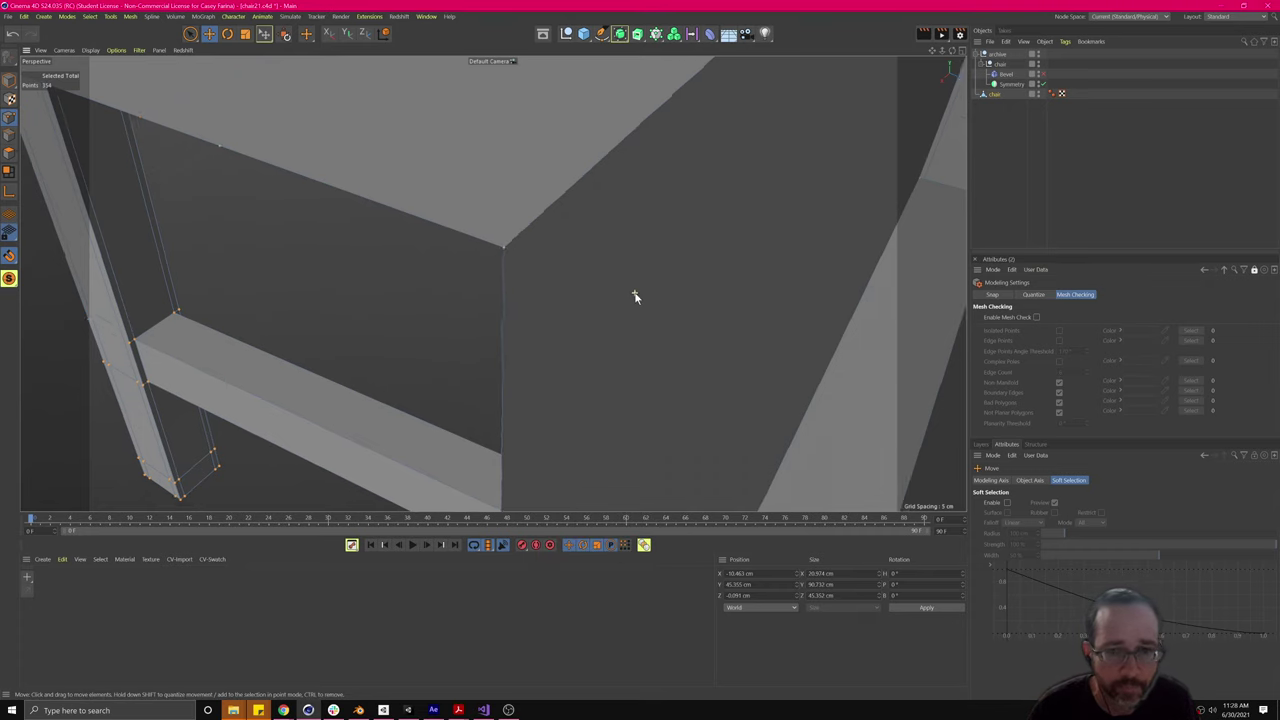
scroll(634, 290, "up", 3)
scroll(700, 309, "down", 2)
scroll(740, 327, "up", 5)
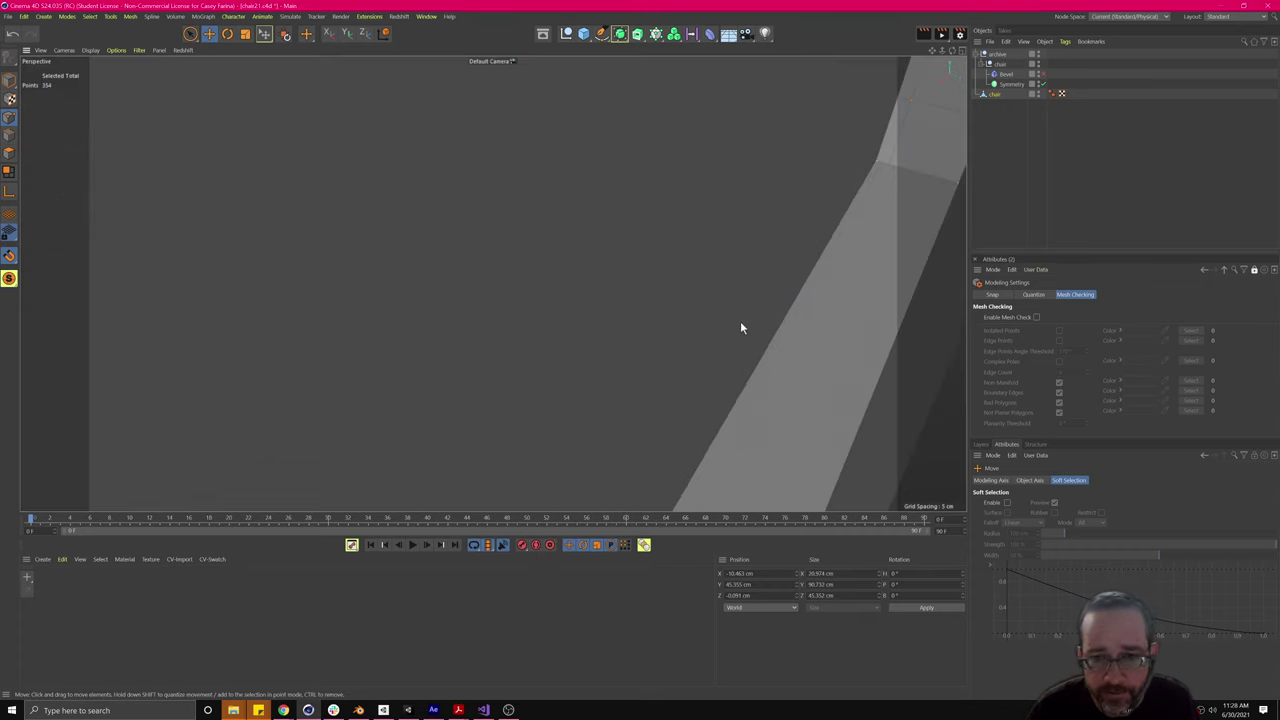
scroll(741, 327, "down", 6)
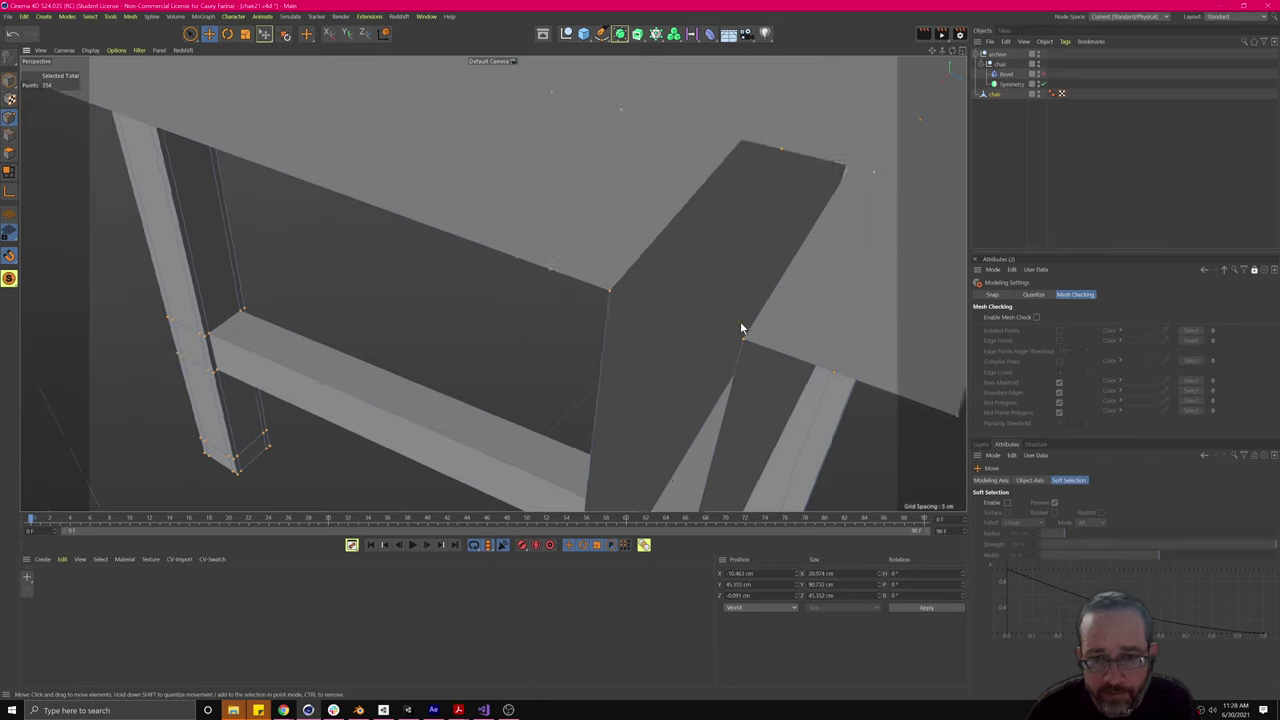
scroll(741, 327, "down", 5)
scroll(741, 327, "up", 3)
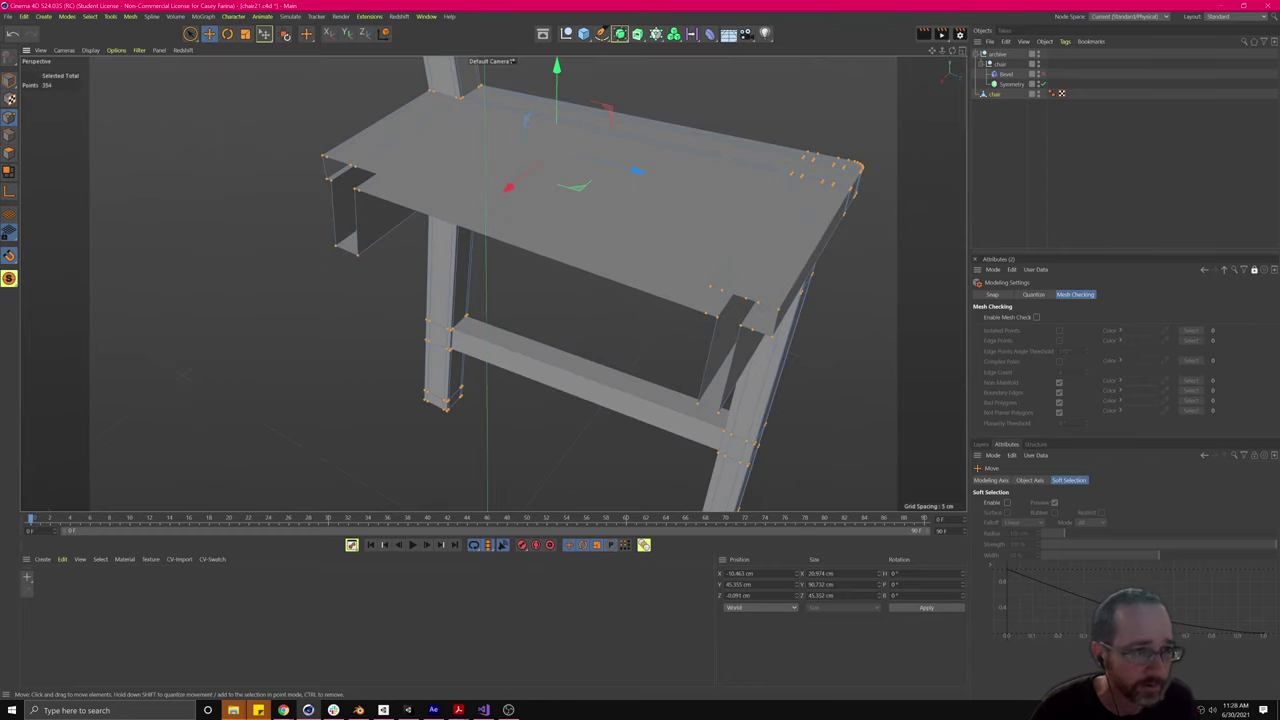
Step: Examine the half chair's open boundary edges along the seat and aprons from several angles, toggling mesh checking on and off
left_click(9, 136)
key("u")
key("l")
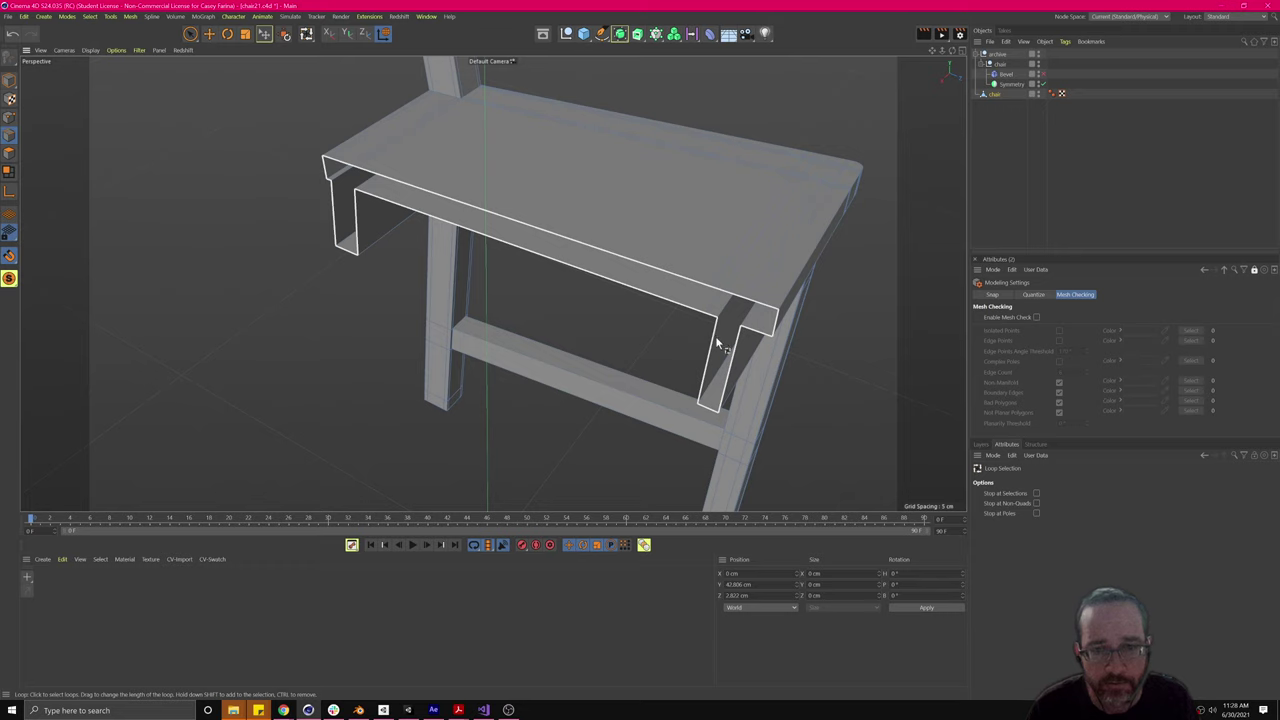
mouse_move(717, 343)
left_mouse_down("alt")
mouse_move(692, 323)
mouse_move(737, 347)
left_mouse_up("alt")
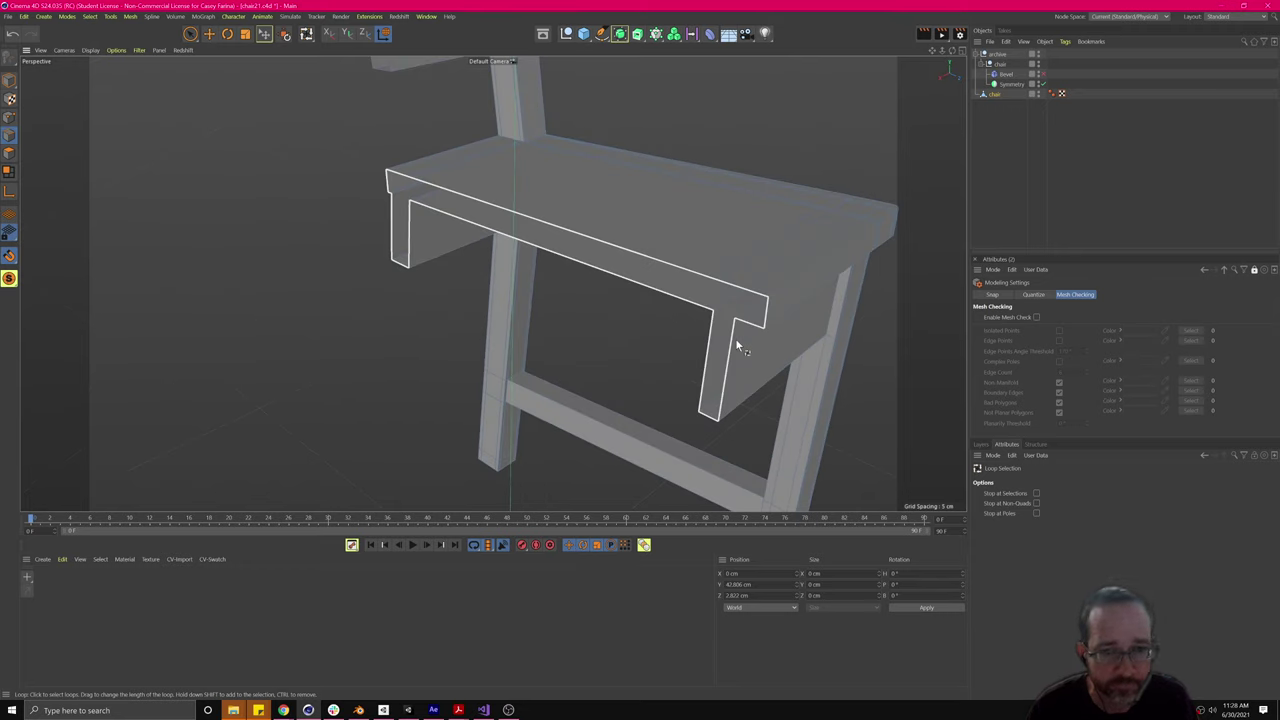
mouse_move(738, 338)
left_mouse_down("alt")
mouse_move(757, 322)
mouse_move(756, 285)
mouse_move(742, 330)
left_mouse_up("alt")
left_click_drag(637, 336, 703, 329, "alt")
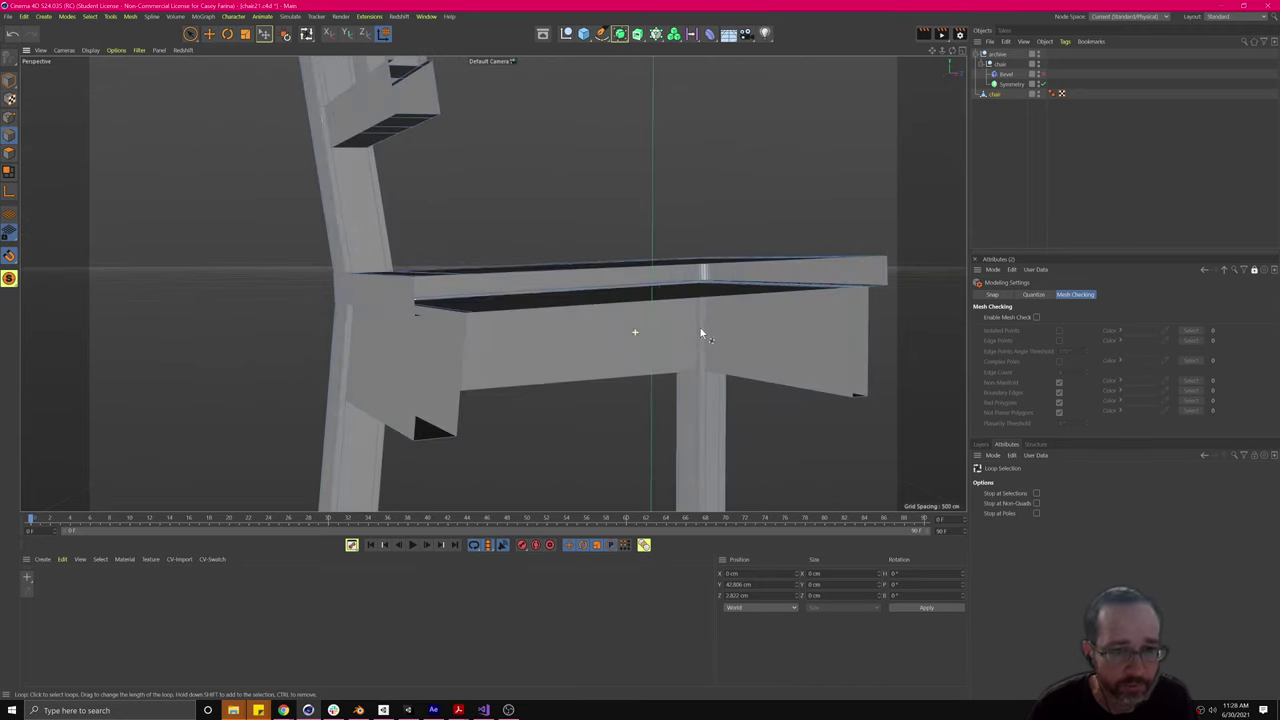
left_click_drag(470, 395, 531, 386, "alt")
left_click_drag(770, 348, 665, 345, "alt")
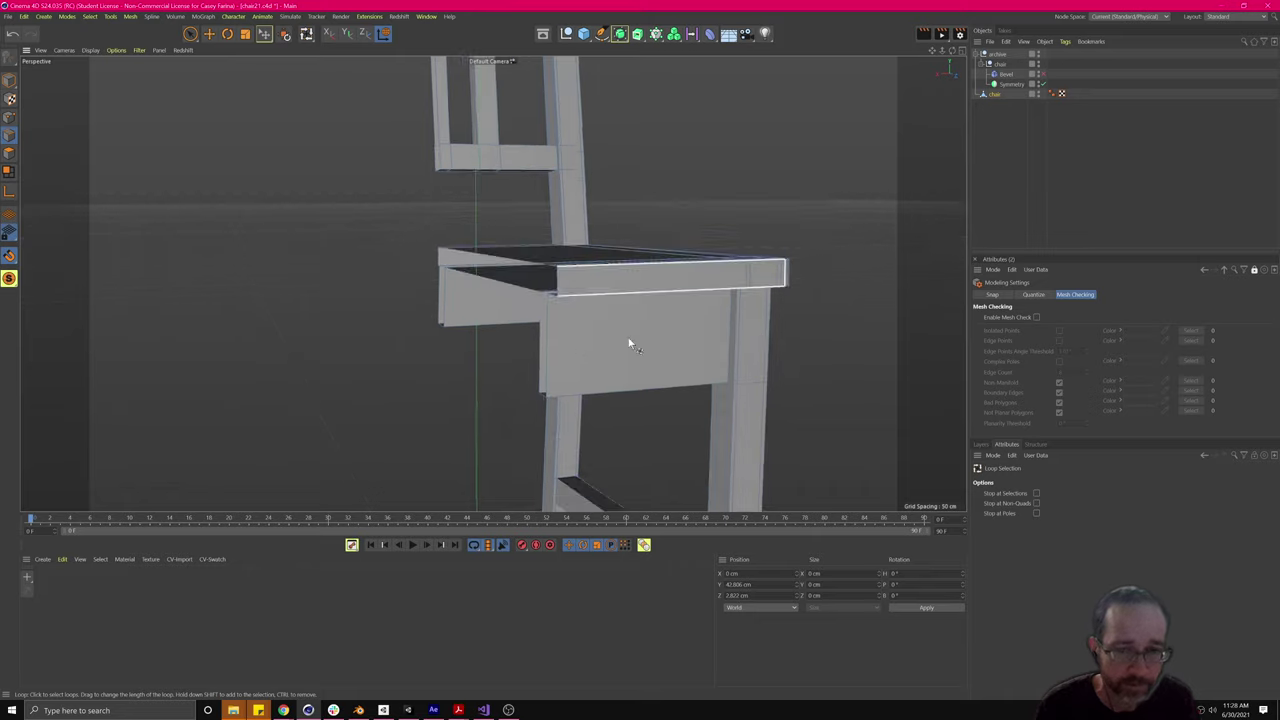
left_click_drag(470, 216, 551, 340, "alt")
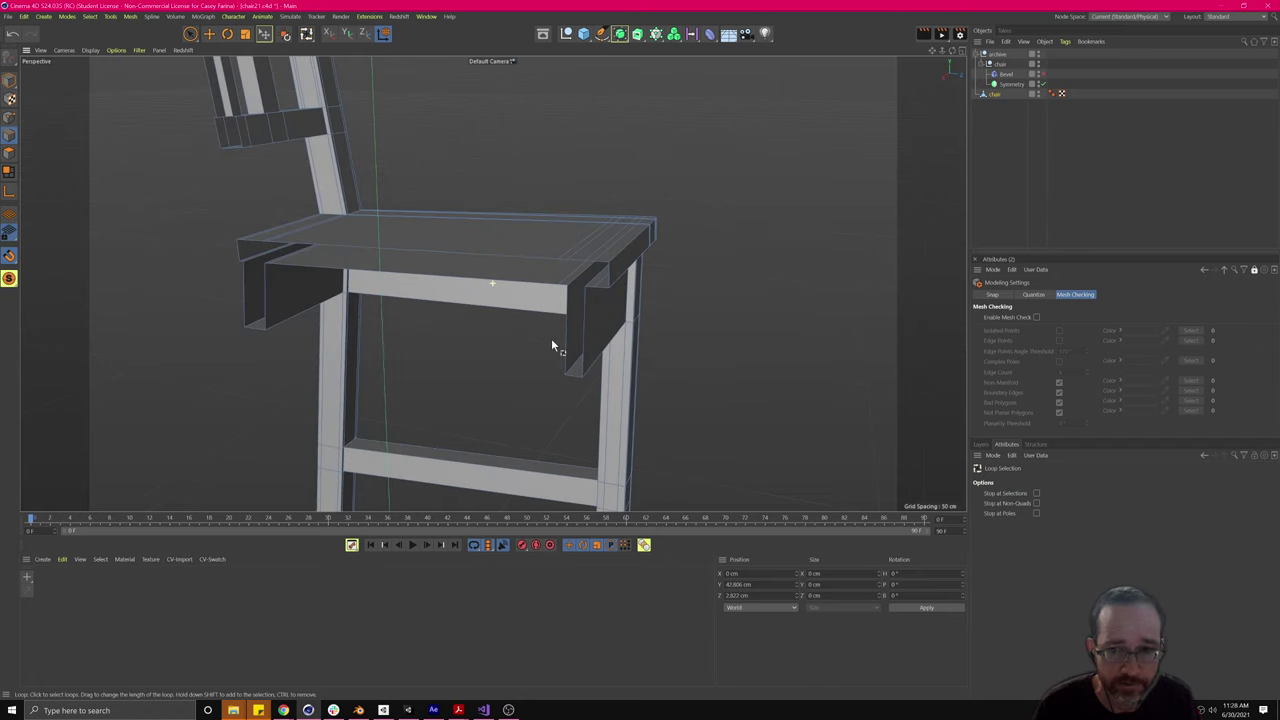
left_click(1037, 318)
left_click_drag(666, 357, 610, 388, "alt")
left_click(1037, 318)
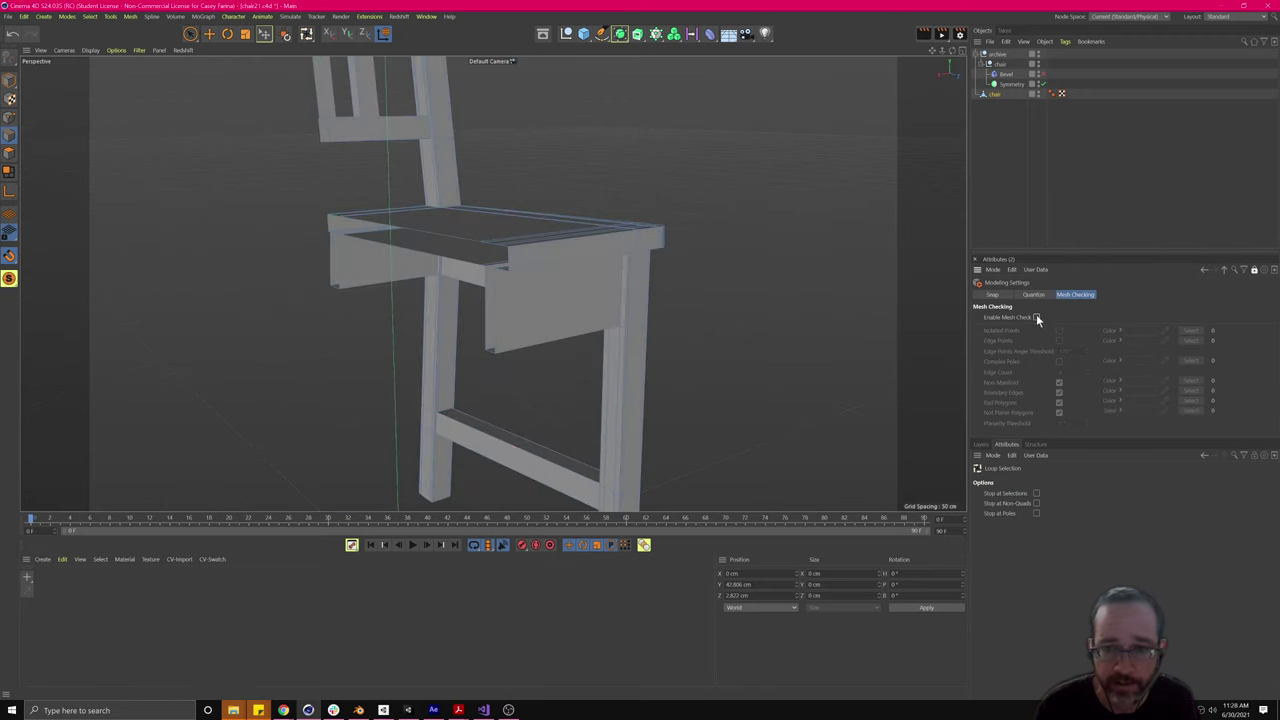
Step: Flatten the open boundary loop of seat and apron points onto the symmetry plane by setting its X size and X position to 0
left_click(501, 297)
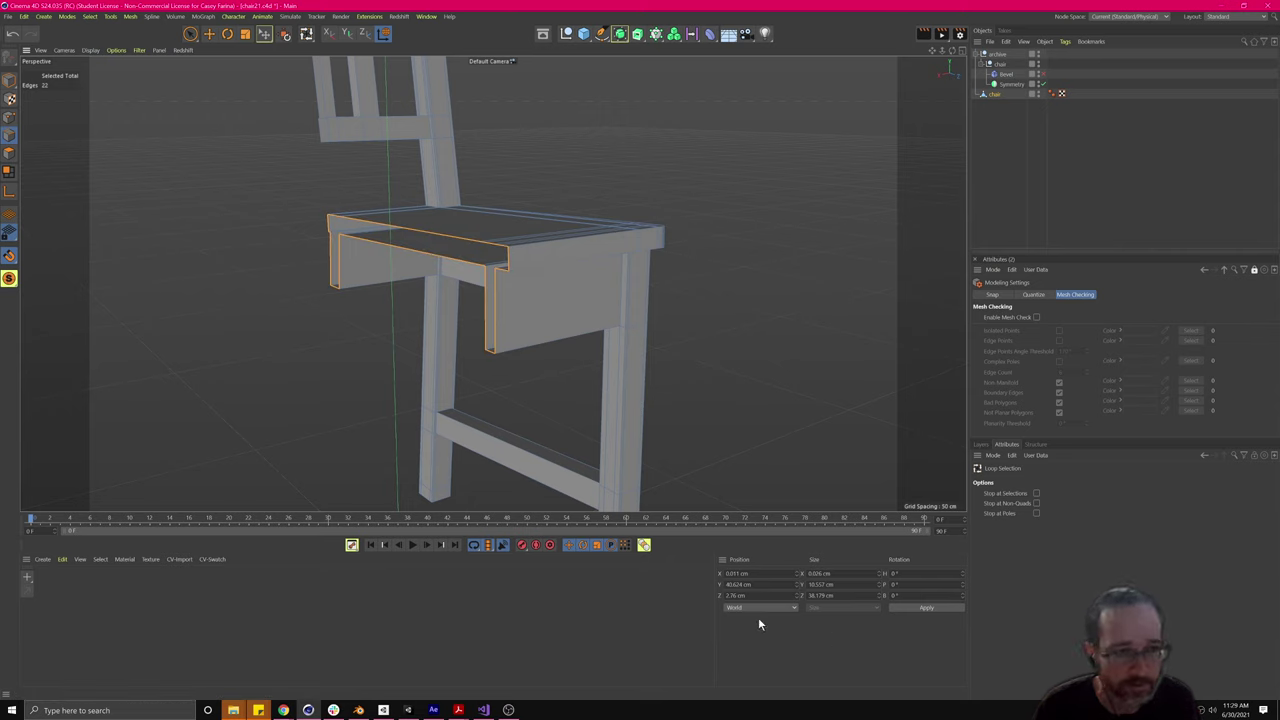
key("e")
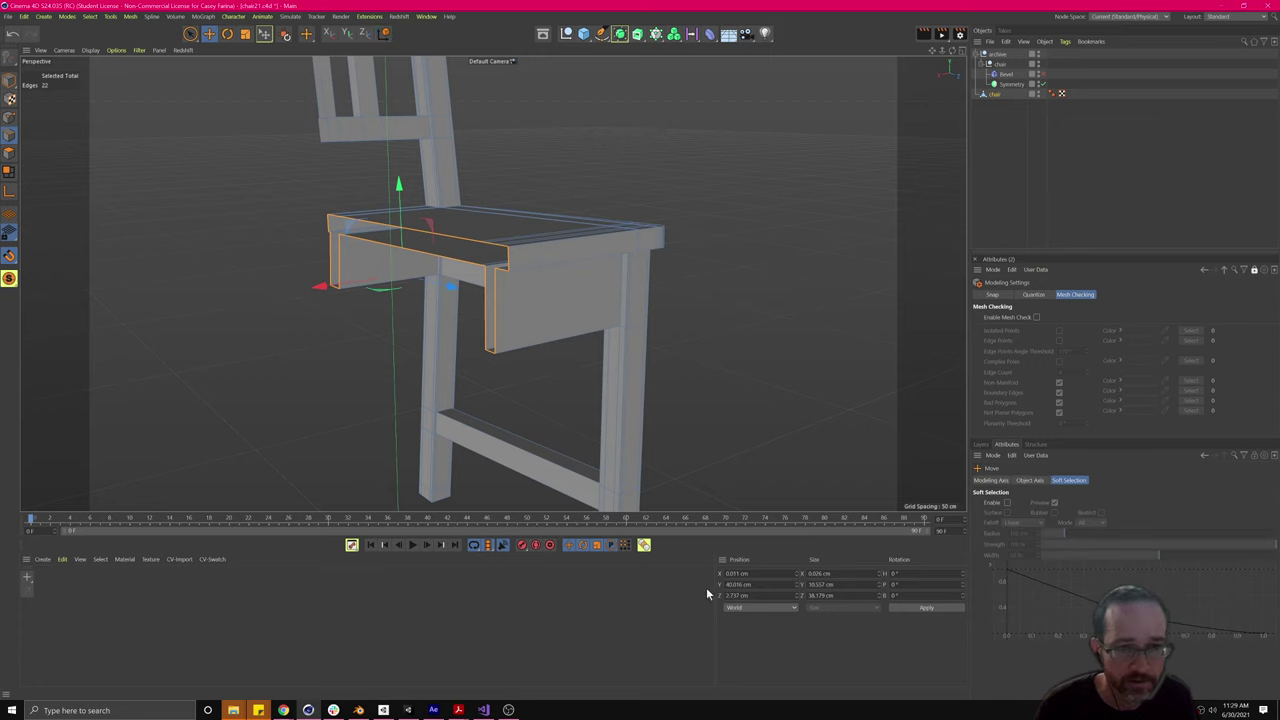
left_click(9, 118)
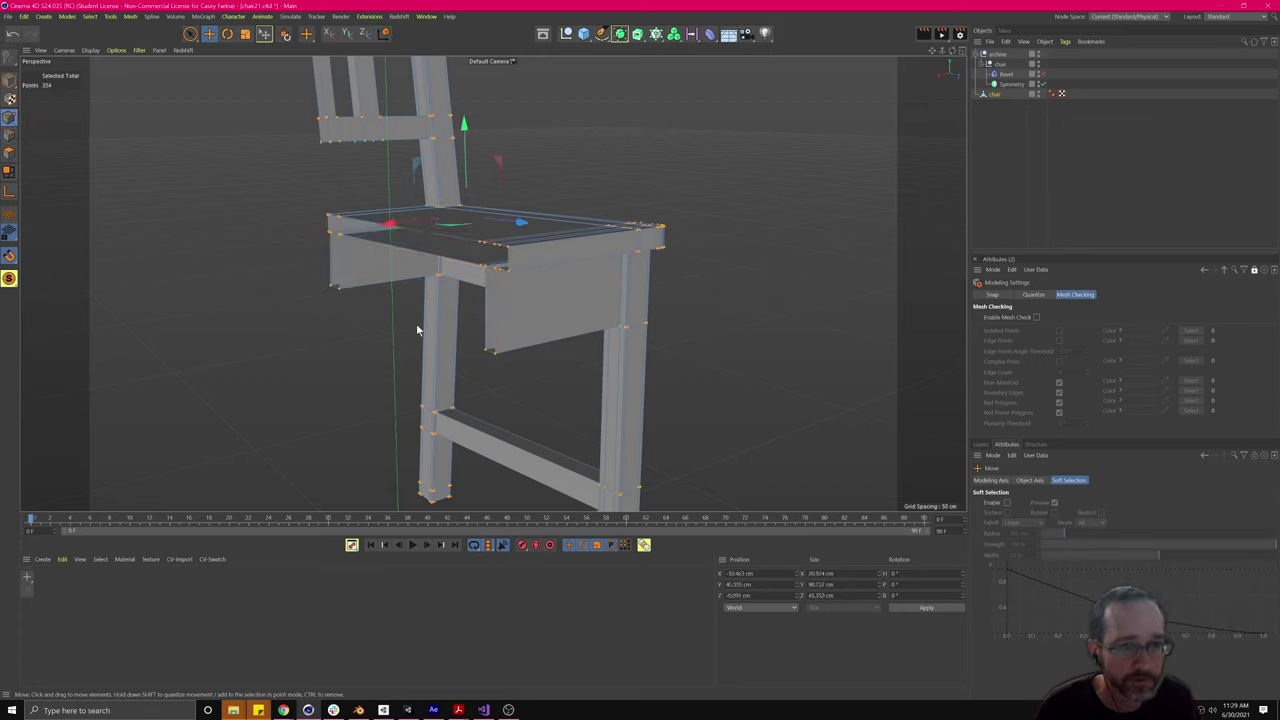
key("u")
key("l")
left_click(496, 311)
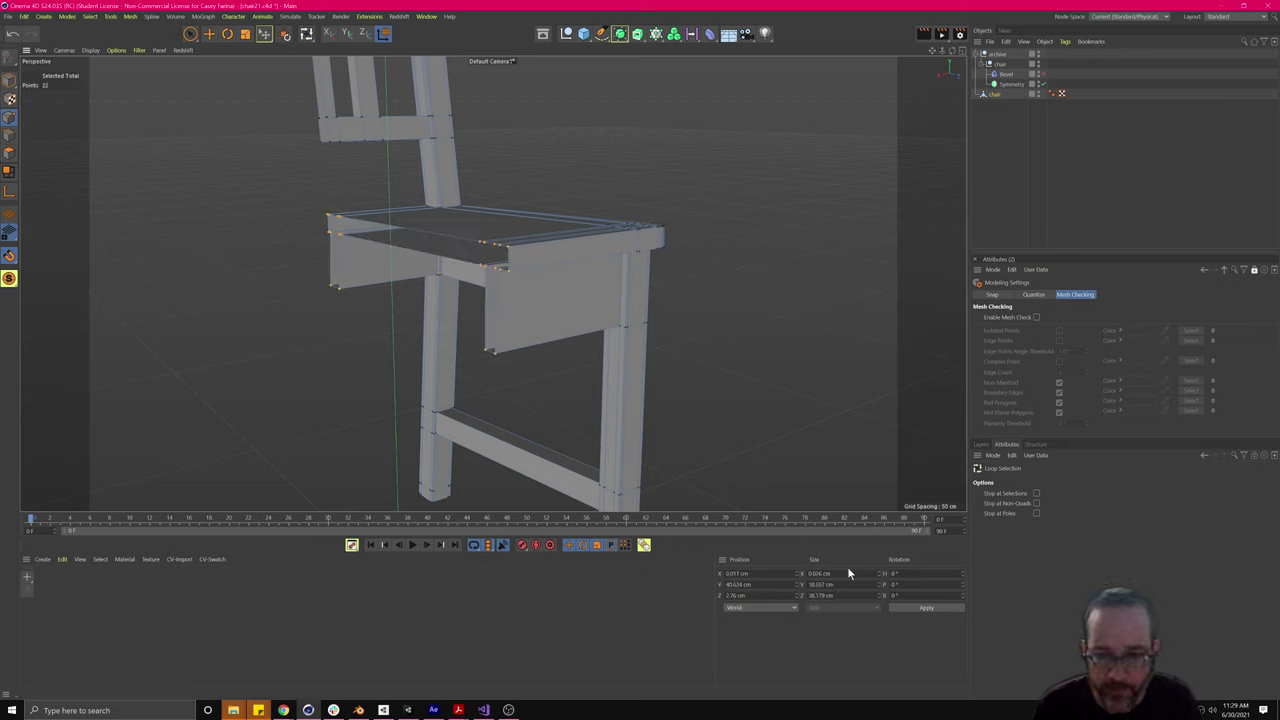
left_click_drag(832, 573, 709, 582)
type("0")
key("Return")
left_click(740, 573)
type("0")
key("Return")
Step: Loop-select the open boundary points of the backrest rails at the symmetry plane to check their X position and size
right_click_drag(522, 119, 465, 92, "alt")
middle_click_drag(465, 92, 625, 380, "alt")
right_click_drag(490, 289, 533, 257, "alt")
left_click_drag(533, 262, 578, 256, "alt")
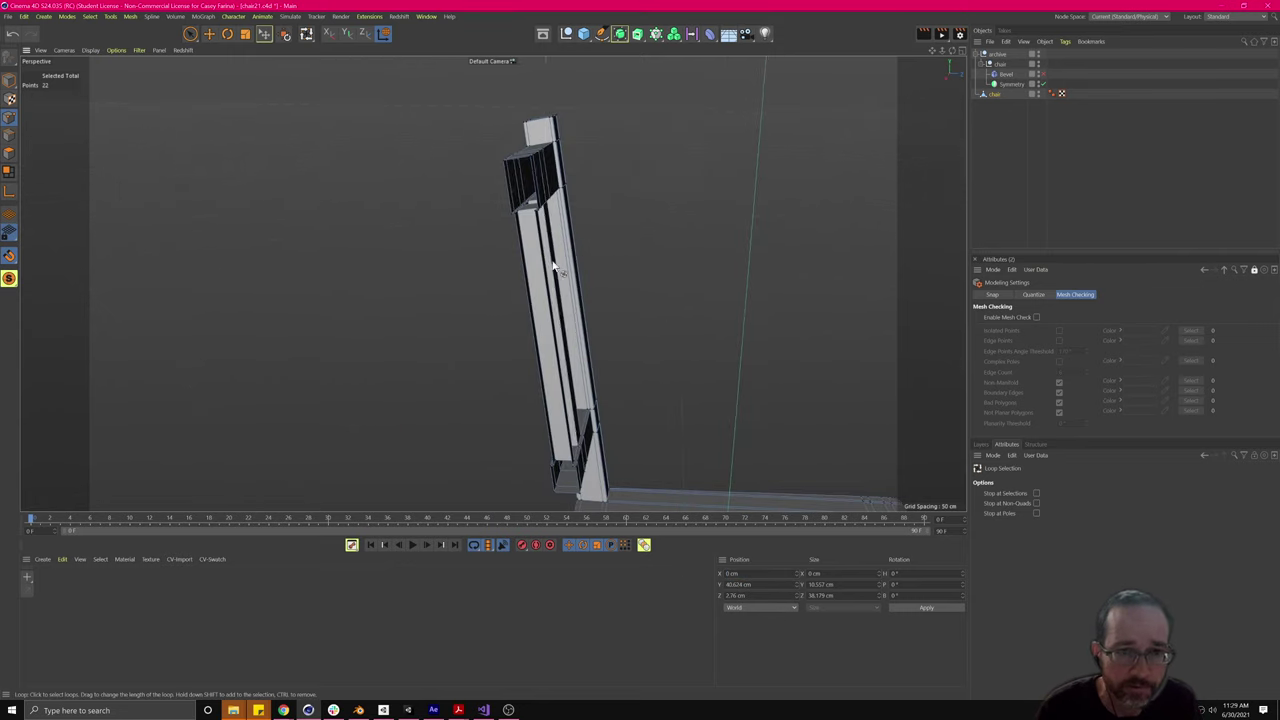
key("u")
key("l")
left_click(543, 263)
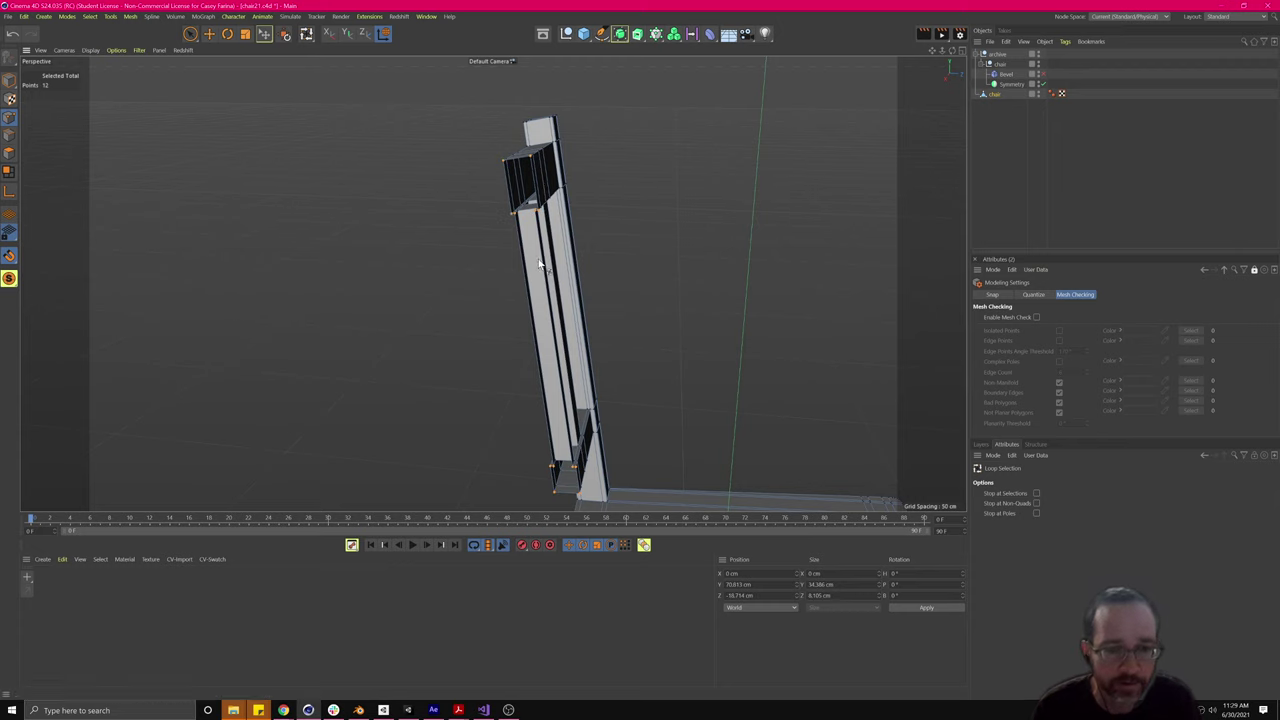
Step: Nest the half chair object under the Symmetry object and view the mirrored chair from several angles
left_click_drag(664, 296, 610, 205, "alt")
left_click_drag(714, 363, 817, 294, "alt")
left_click_drag(995, 95, 1010, 84)
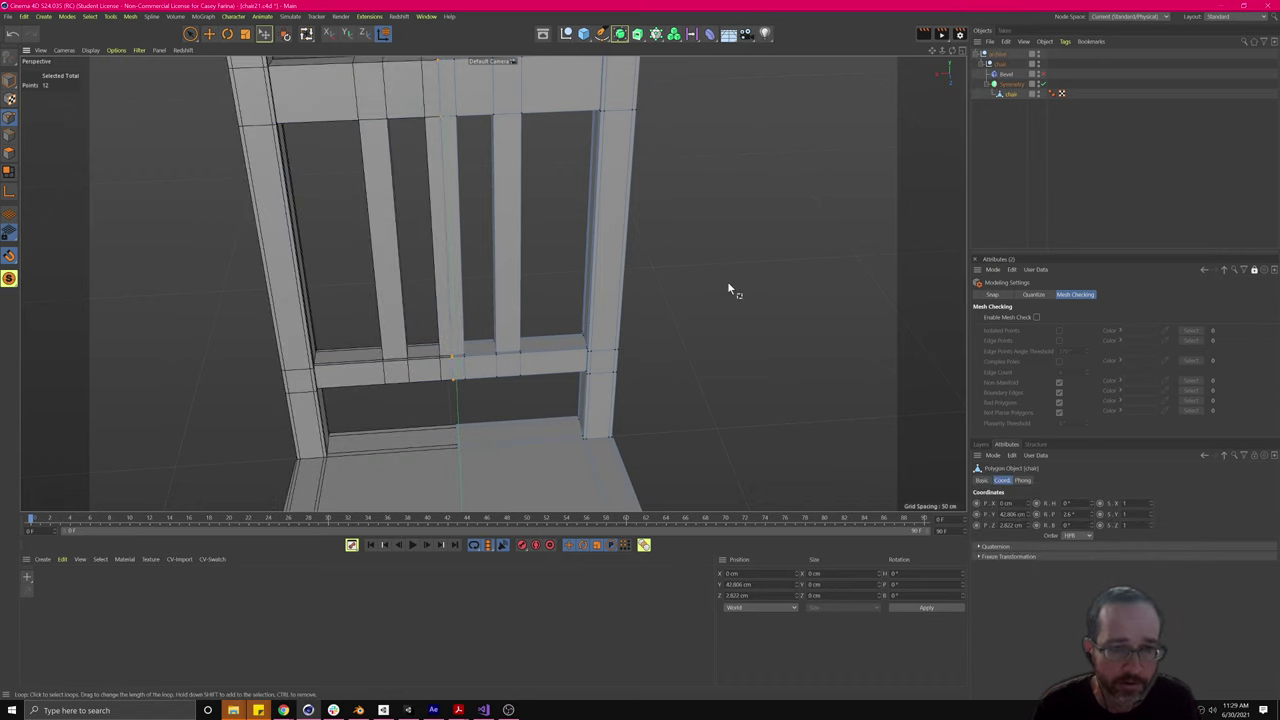
scroll(728, 290, "down", 5)
left_click_drag(731, 286, 738, 203, "alt")
left_click_drag(697, 257, 330, 268, "alt")
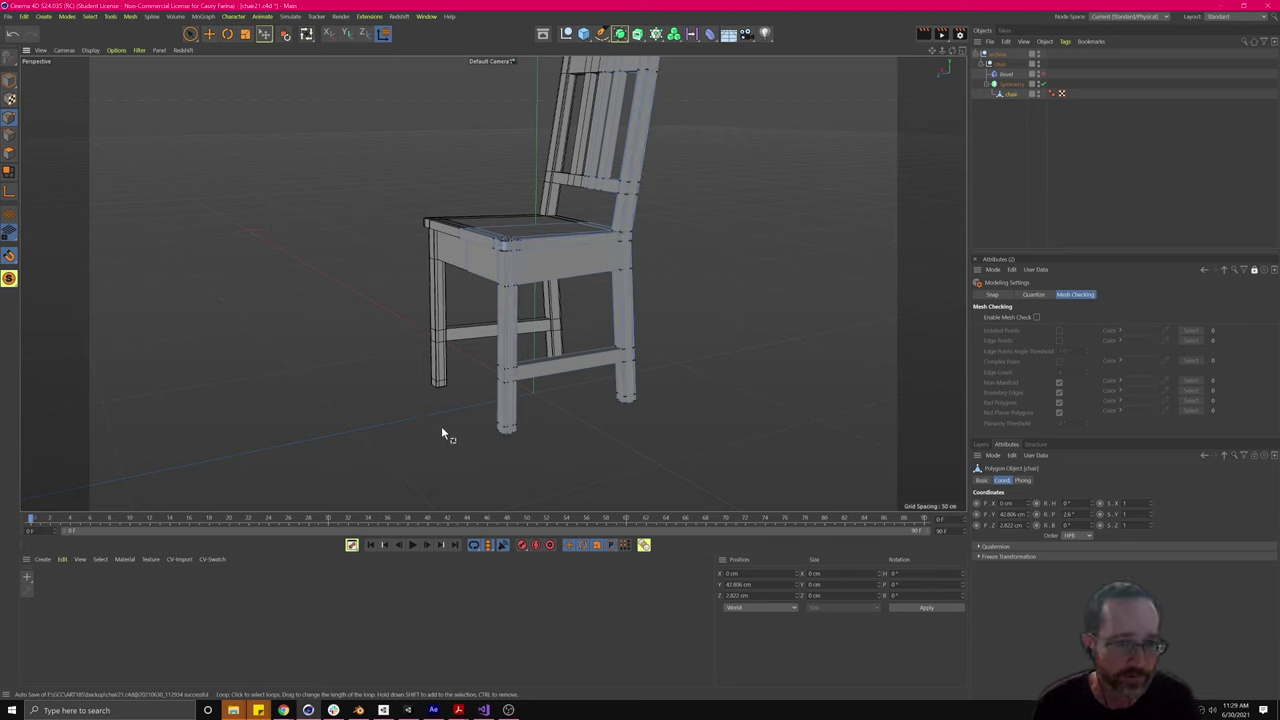
left_click_drag(441, 431, 421, 406, "alt")
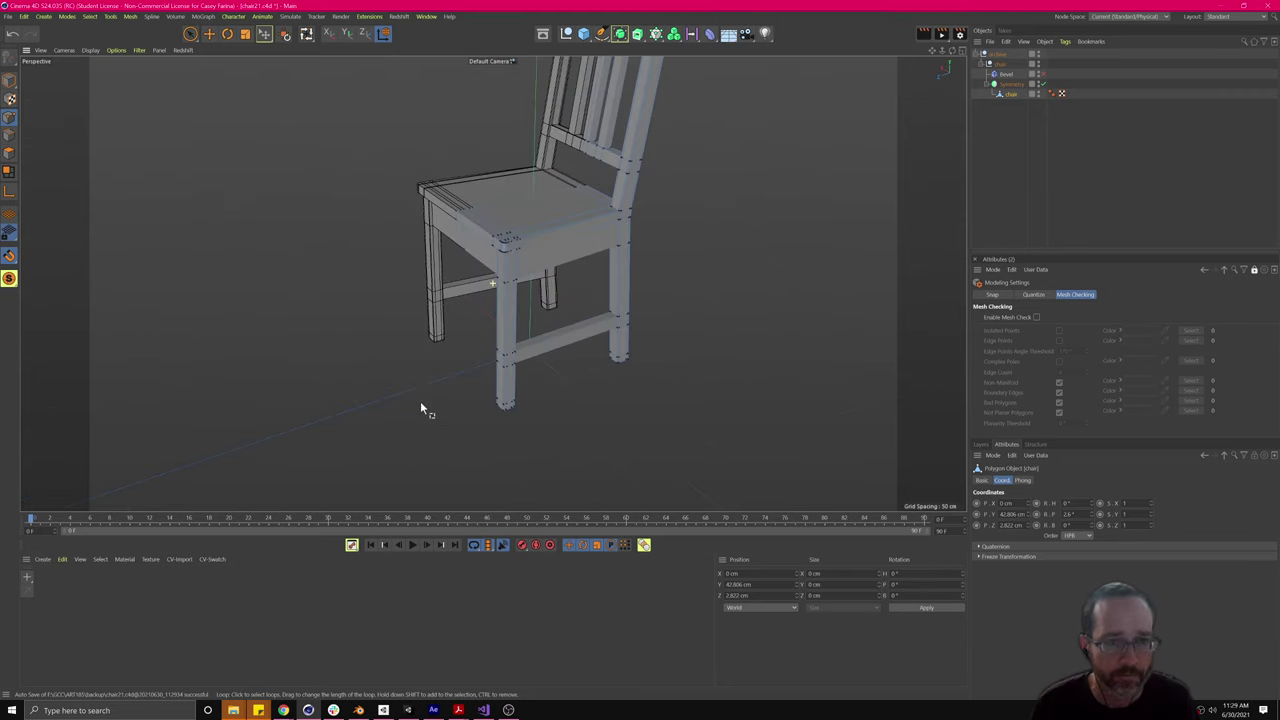
Step: Deselect everything, enable the Bevel deformer, and inspect where the back leg meets the seat
left_click(1017, 110)
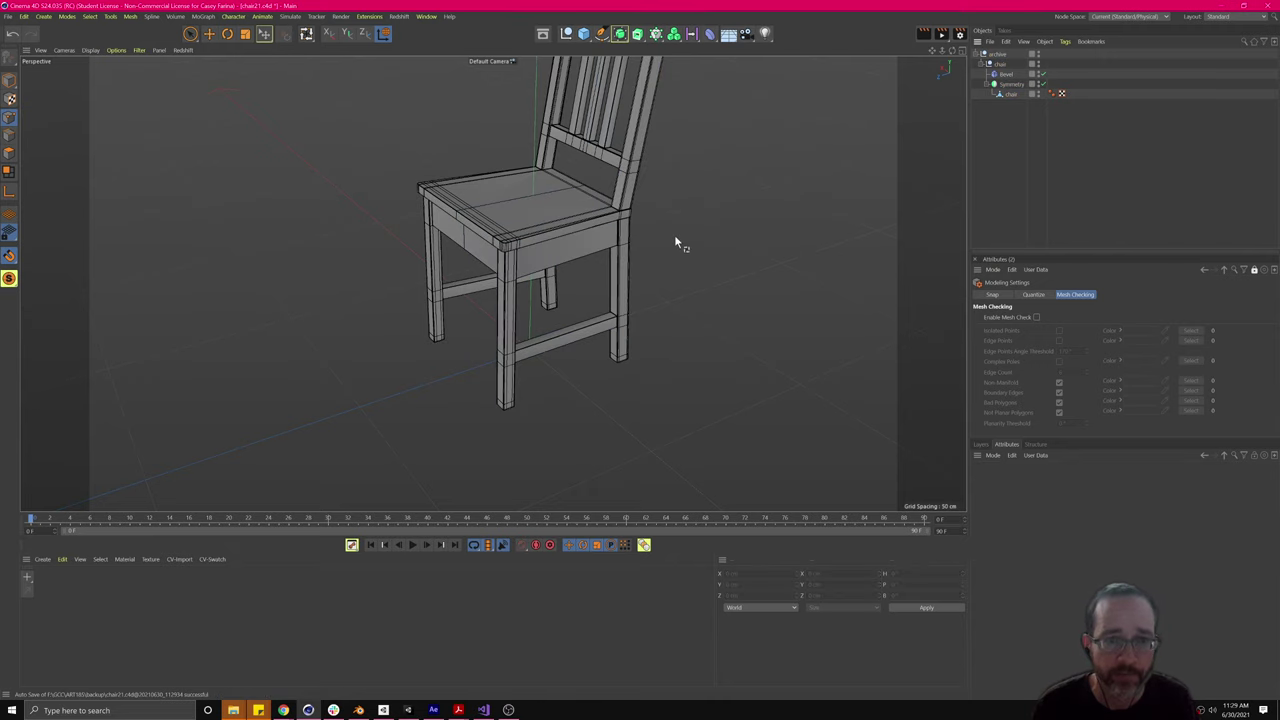
scroll(656, 232, "up", 6)
scroll(714, 246, "up", 8)
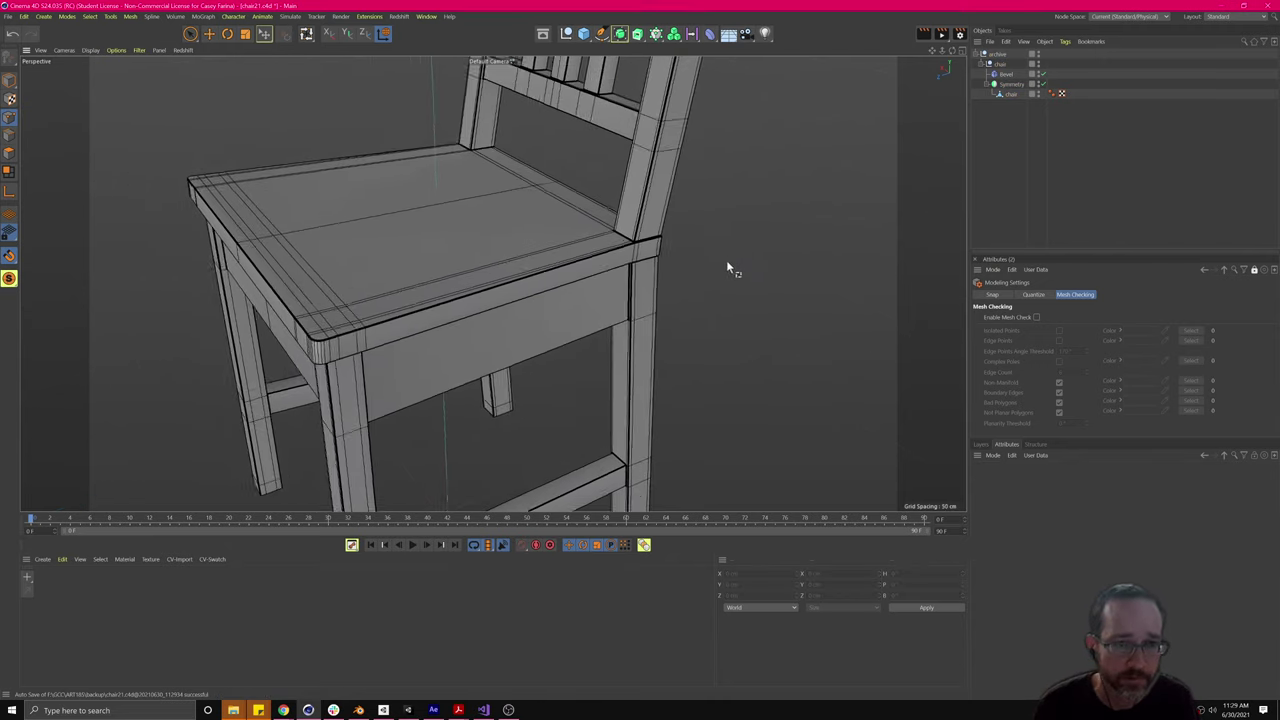
mouse_move(702, 238)
left_mouse_down("alt")
mouse_move(680, 250)
mouse_move(696, 240)
left_mouse_up("alt")
mouse_move(499, 130)
left_mouse_down("alt")
mouse_move(531, 160)
mouse_move(611, 157)
mouse_move(457, 149)
mouse_move(429, 123)
mouse_move(485, 148)
left_mouse_up("alt")
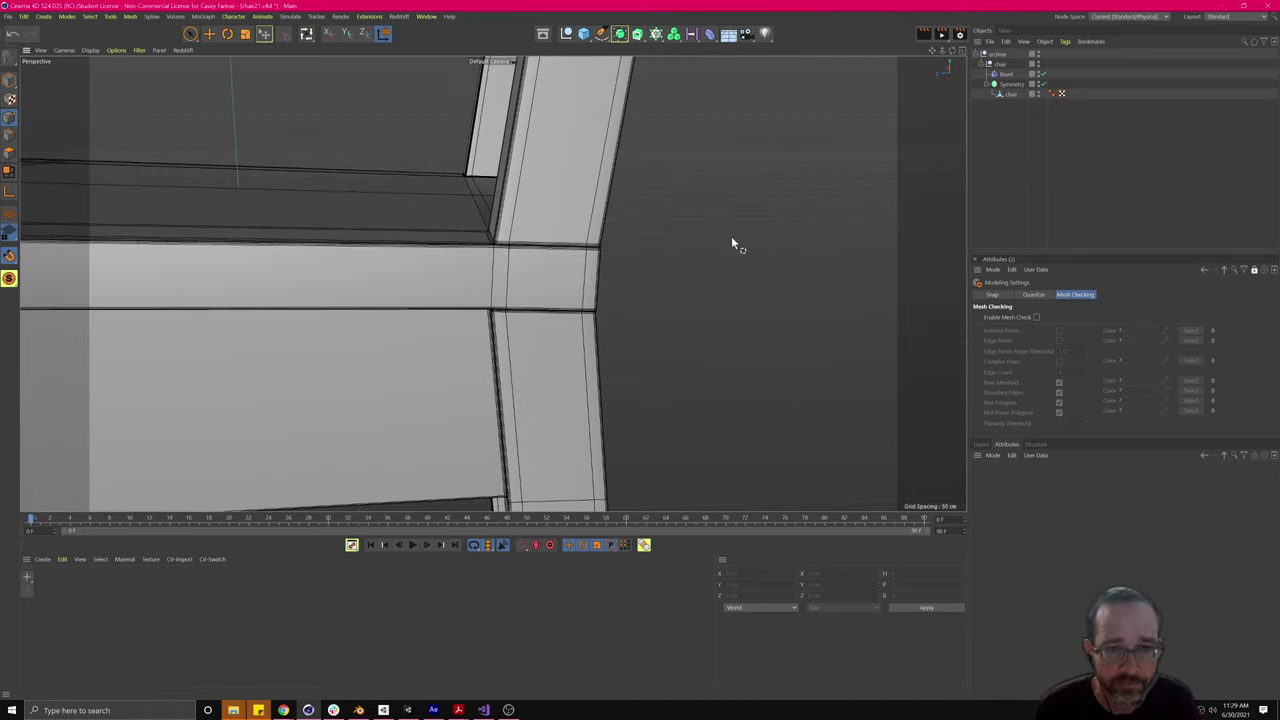
Step: Select the Bevel deformer, enlarge its attributes area, and set its subdivision to 2
left_click(1004, 76)
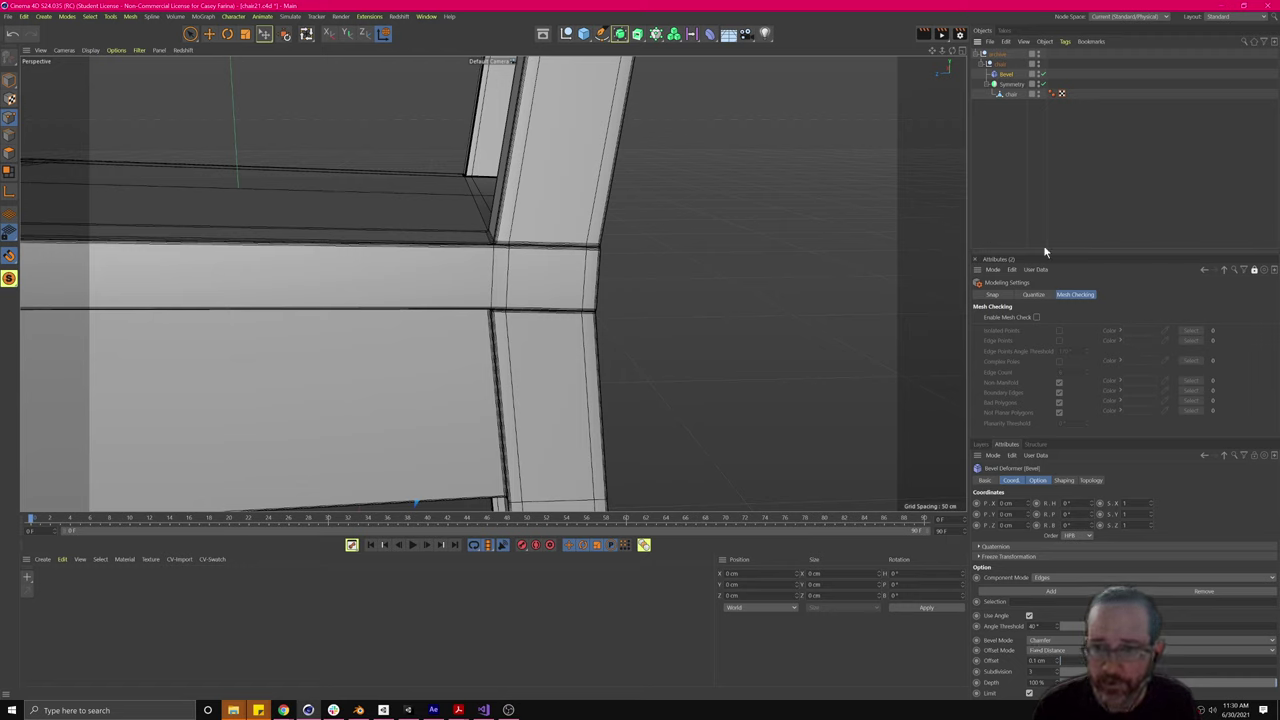
left_click_drag(1043, 251, 1043, 172)
left_click_drag(1064, 440, 1054, 359)
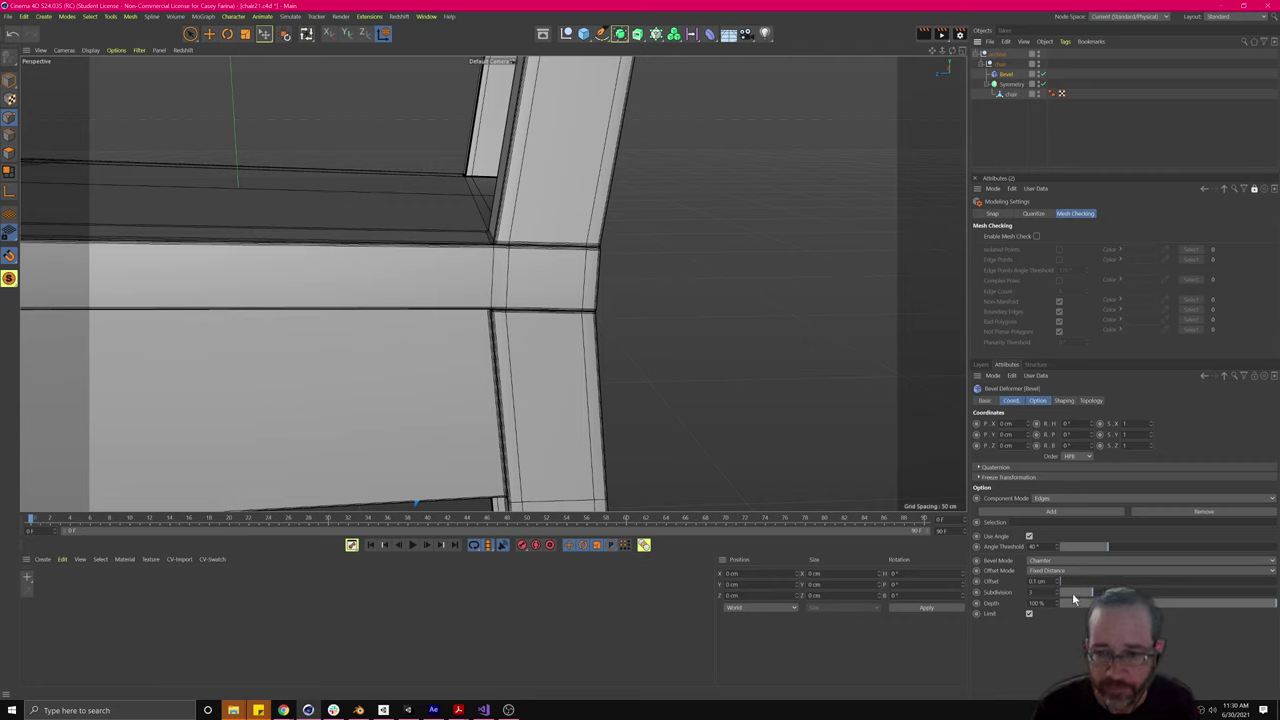
left_click_drag(1064, 597, 1059, 599)
Step: Examine the beveled edges around the back seat corner and the upper end of the backrest post
left_click_drag(414, 249, 471, 297, "alt")
scroll(481, 219, "up", 5)
scroll(486, 238, "up", 4)
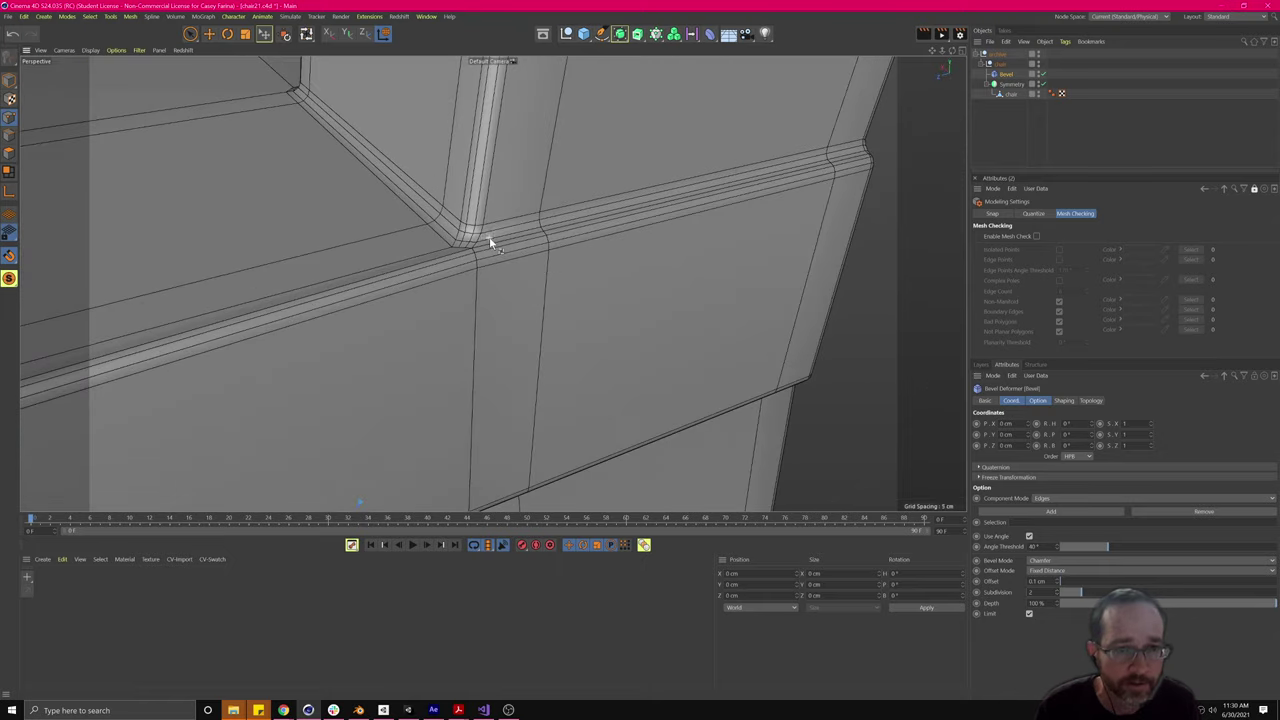
mouse_move(506, 247)
left_mouse_down("alt")
mouse_move(435, 243)
mouse_move(492, 228)
mouse_move(522, 251)
mouse_move(677, 260)
mouse_move(626, 277)
mouse_move(509, 258)
left_mouse_up("alt")
scroll(509, 258, "down", 6)
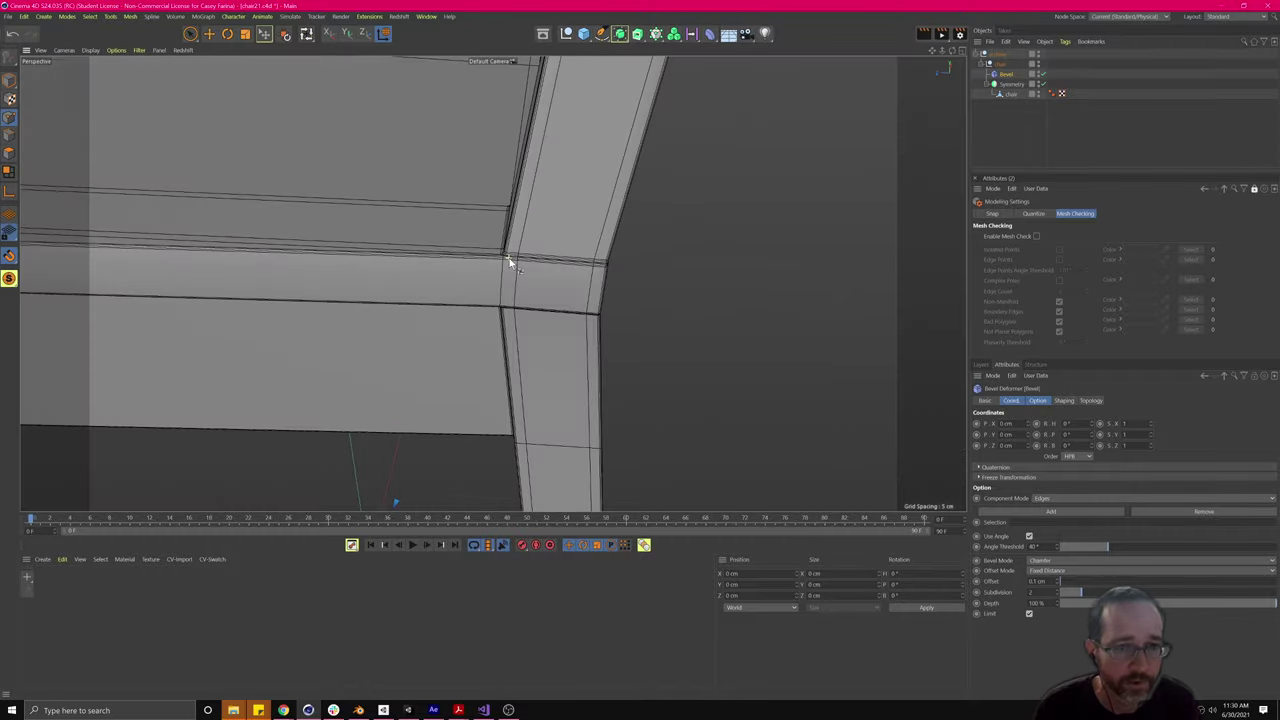
left_click_drag(598, 284, 450, 355, "alt")
scroll(600, 386, "up", 3)
scroll(597, 394, "down", 5)
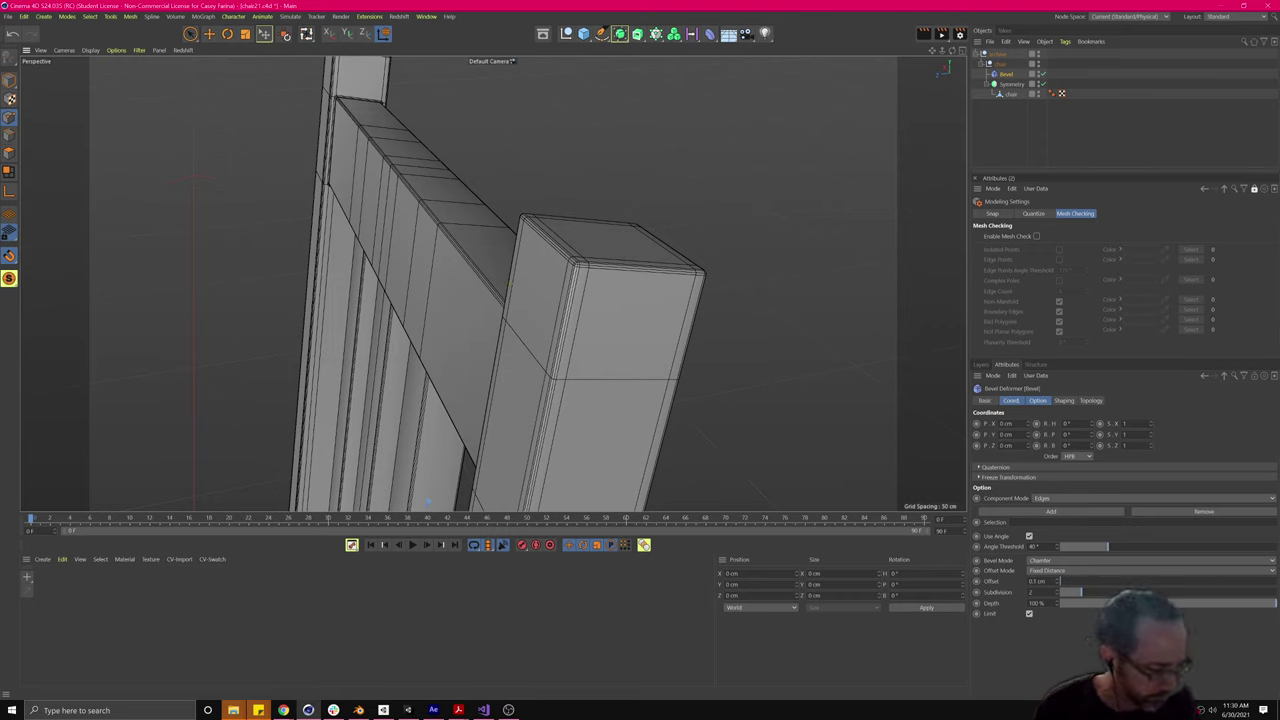
key("alt+Tab")
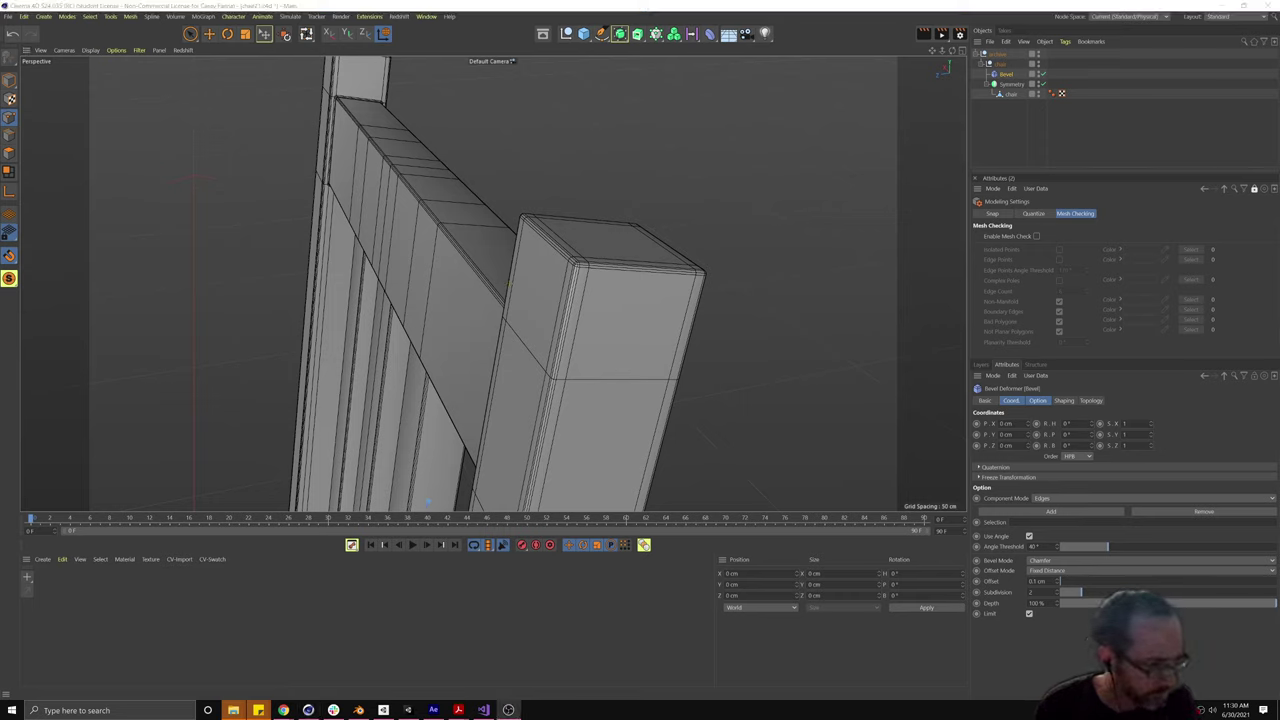